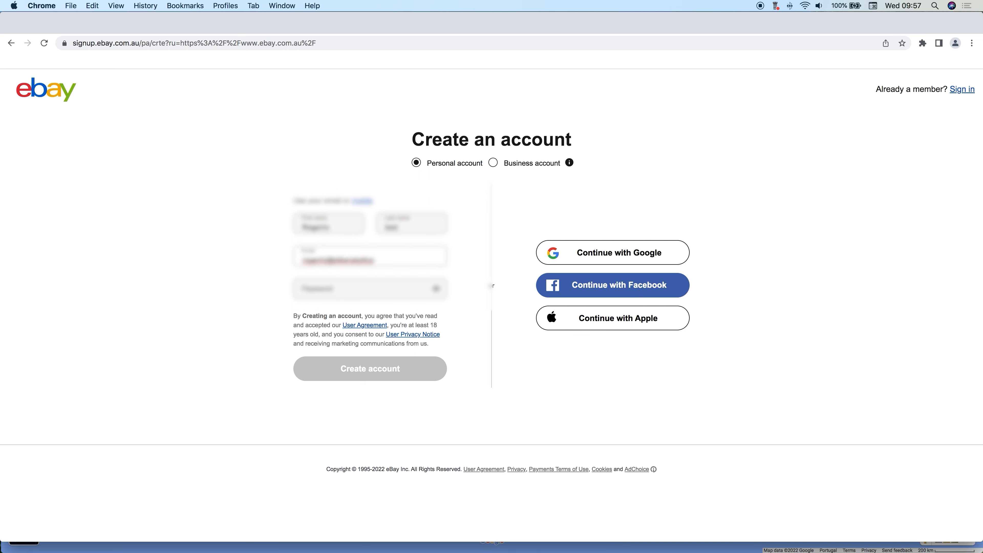
- Submit the personal account registration and open the Sell page from the home page
{"action": "left_click", "coordinate": [411, 370]}
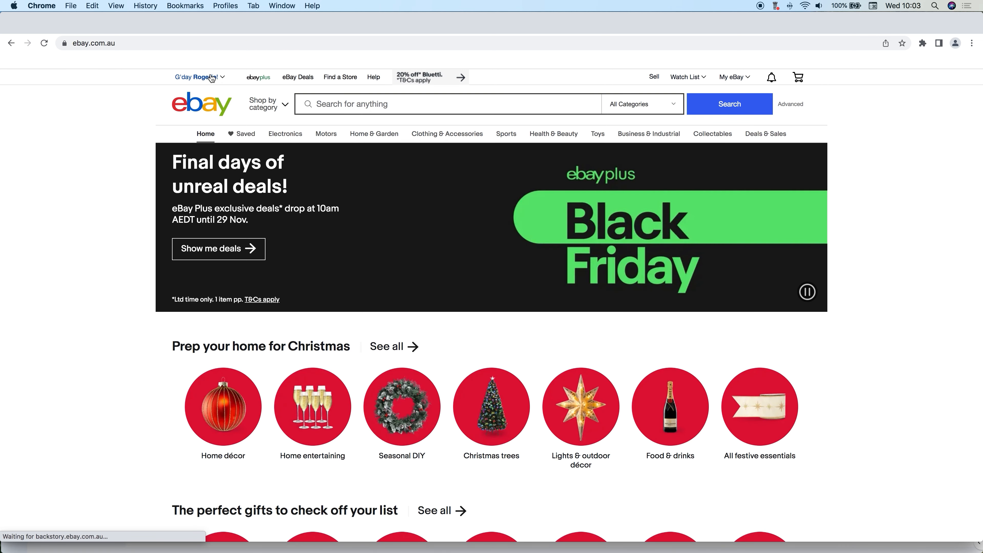
{"action": "mouse_move", "coordinate": [199, 84]}
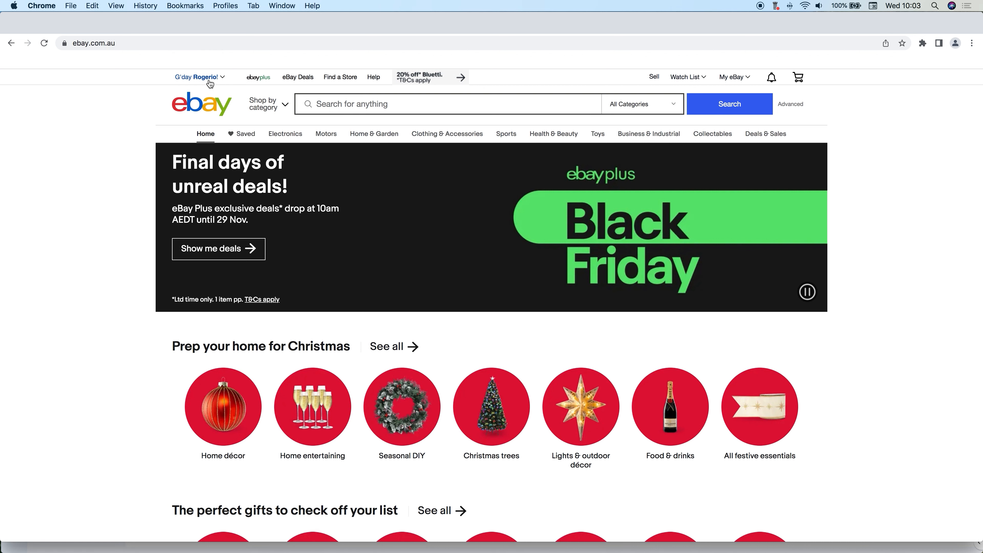
{"action": "left_click", "coordinate": [211, 84]}
{"action": "left_click", "coordinate": [660, 79]}
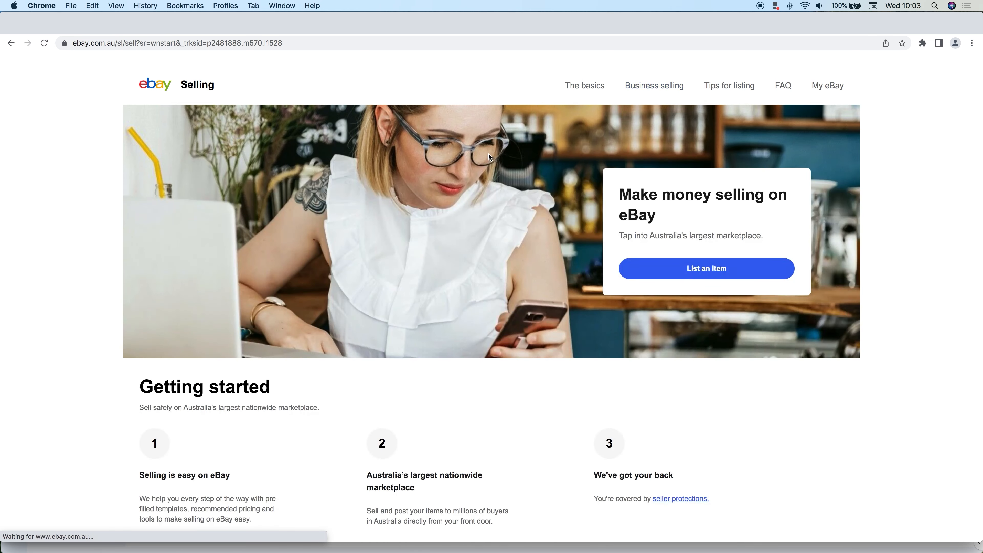
- Read through the Getting started, business selling and Selling tips sections of the selling page
{"action": "scroll", "coordinate": [487, 152], "scroll_direction": "down", "scroll_amount": 3}
{"action": "scroll", "coordinate": [228, 322], "scroll_direction": "down", "scroll_amount": 5}
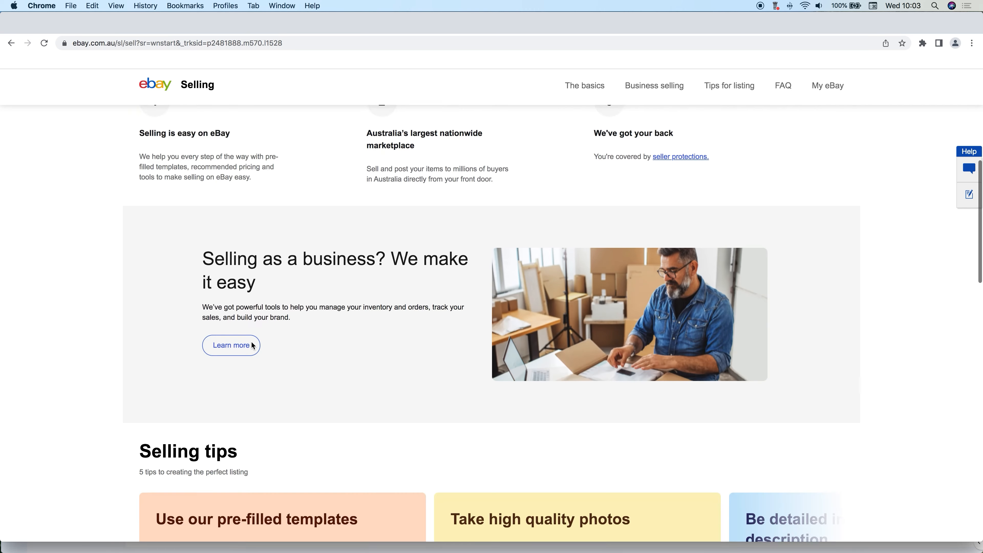
{"action": "scroll", "coordinate": [251, 341], "scroll_direction": "up", "scroll_amount": 4}
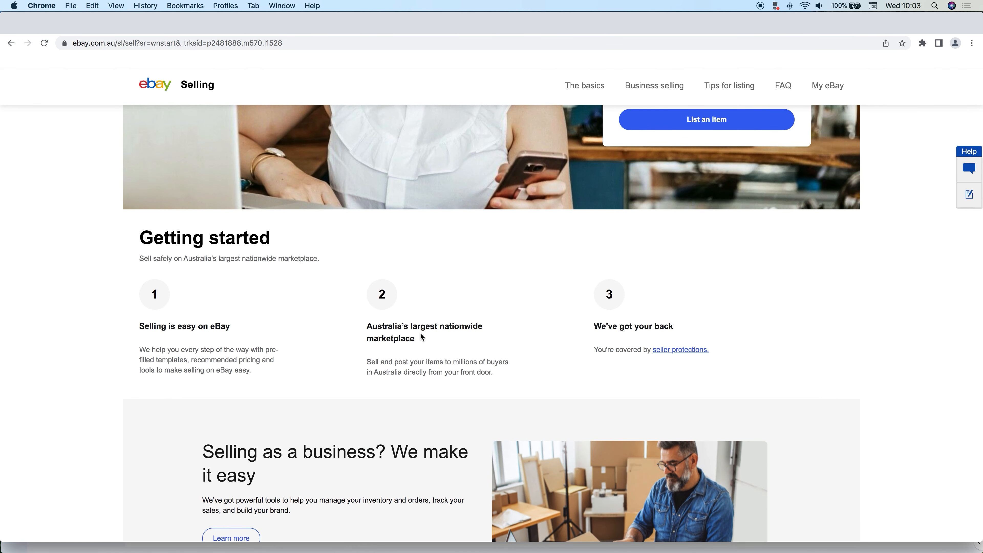
{"action": "left_click_drag", "start_coordinate": [418, 339], "coordinate": [363, 325]}
{"action": "left_click", "coordinate": [371, 329]}
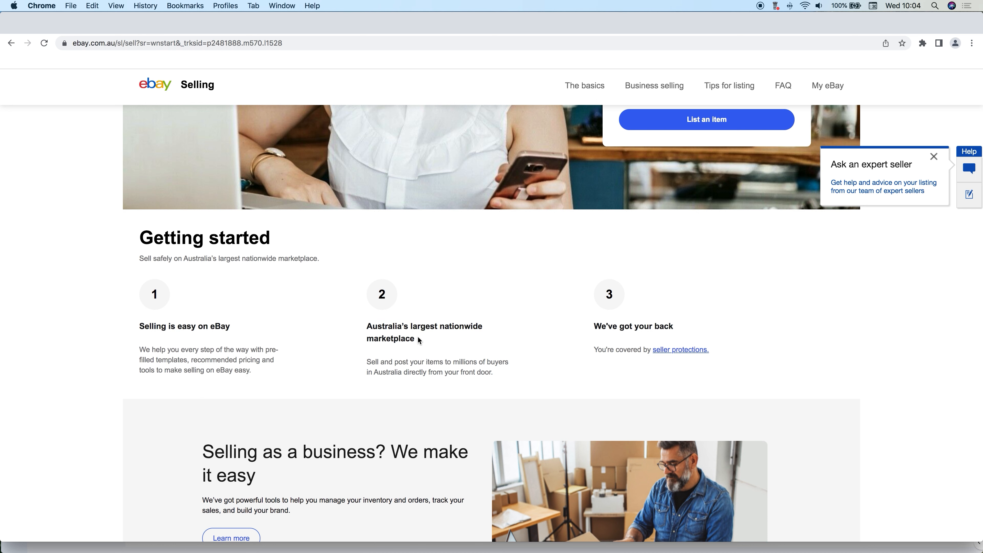
{"action": "scroll", "coordinate": [417, 335], "scroll_direction": "down", "scroll_amount": 6}
{"action": "scroll", "coordinate": [418, 336], "scroll_direction": "up", "scroll_amount": 4}
{"action": "scroll", "coordinate": [418, 336], "scroll_direction": "up", "scroll_amount": 1}
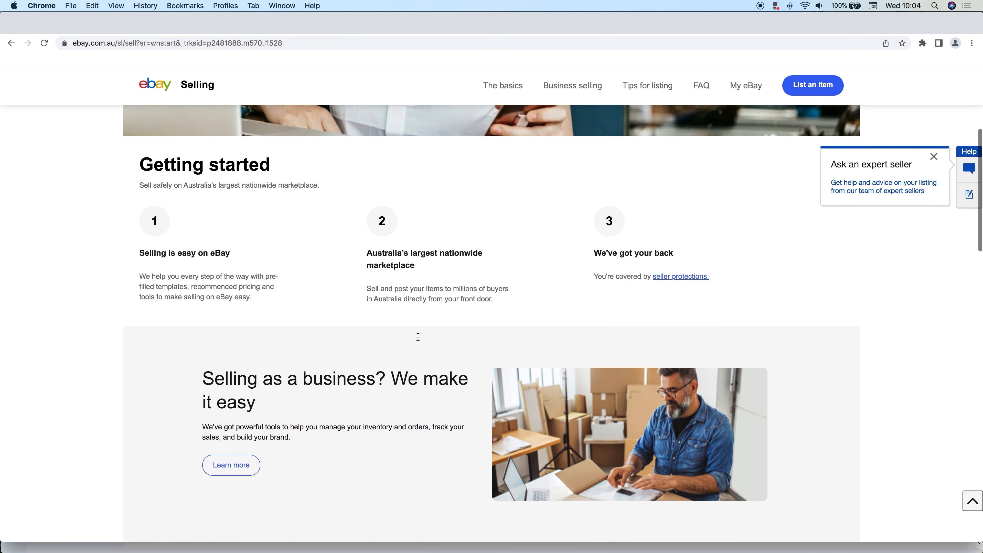
{"action": "scroll", "coordinate": [418, 337], "scroll_direction": "down", "scroll_amount": 3}
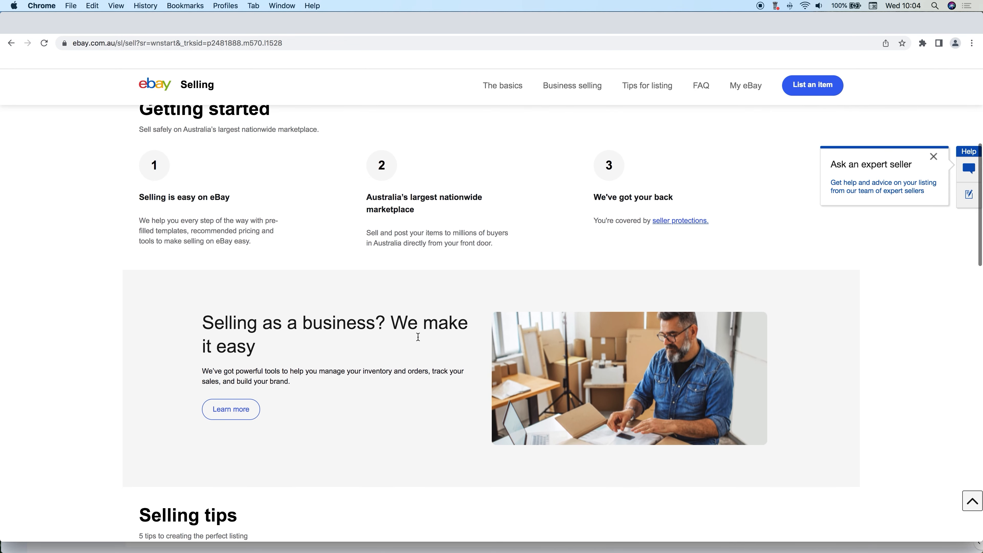
{"action": "scroll", "coordinate": [418, 337], "scroll_direction": "up", "scroll_amount": 3}
{"action": "scroll", "coordinate": [397, 367], "scroll_direction": "down", "scroll_amount": 10}
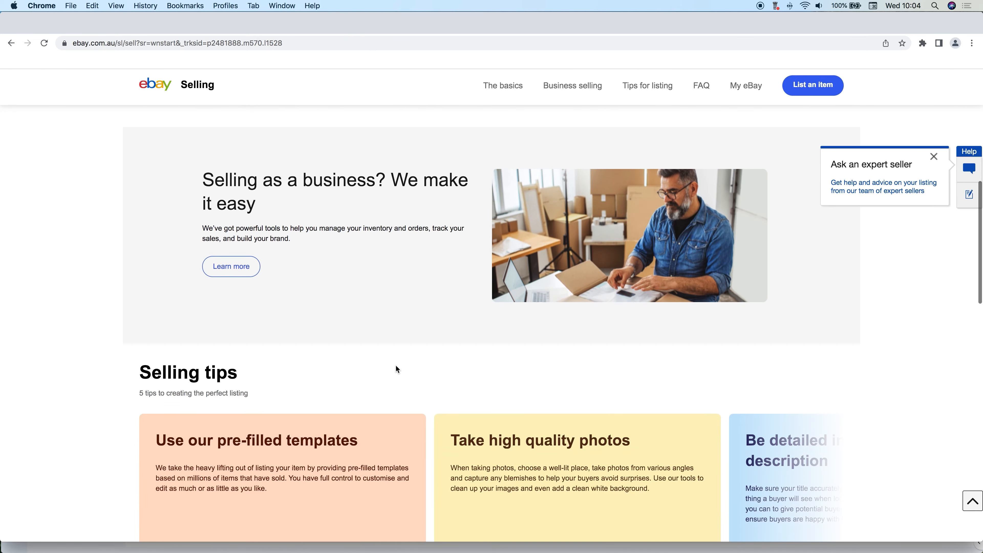
{"action": "scroll", "coordinate": [398, 367], "scroll_direction": "up", "scroll_amount": 5}
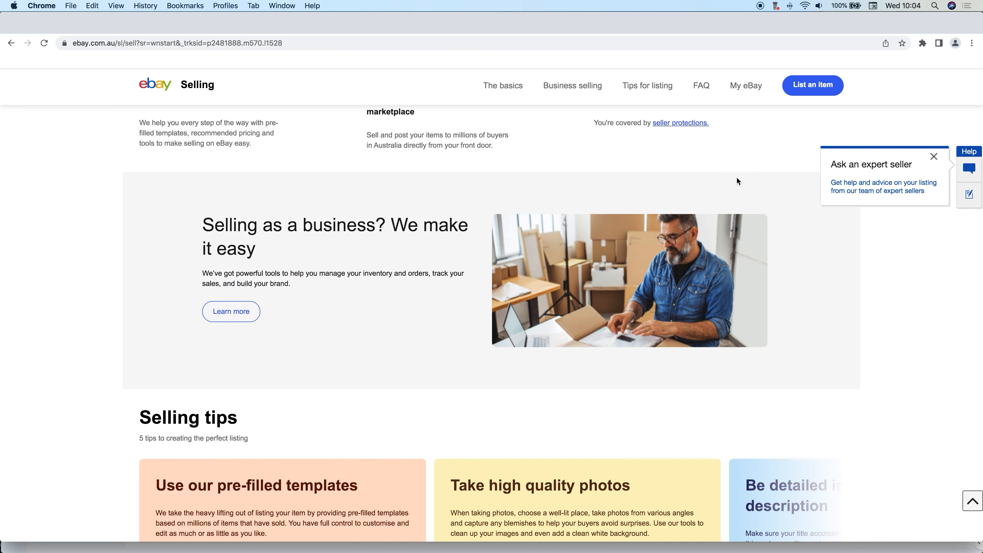
{"action": "scroll", "coordinate": [490, 277], "scroll_direction": "down", "scroll_amount": 2}
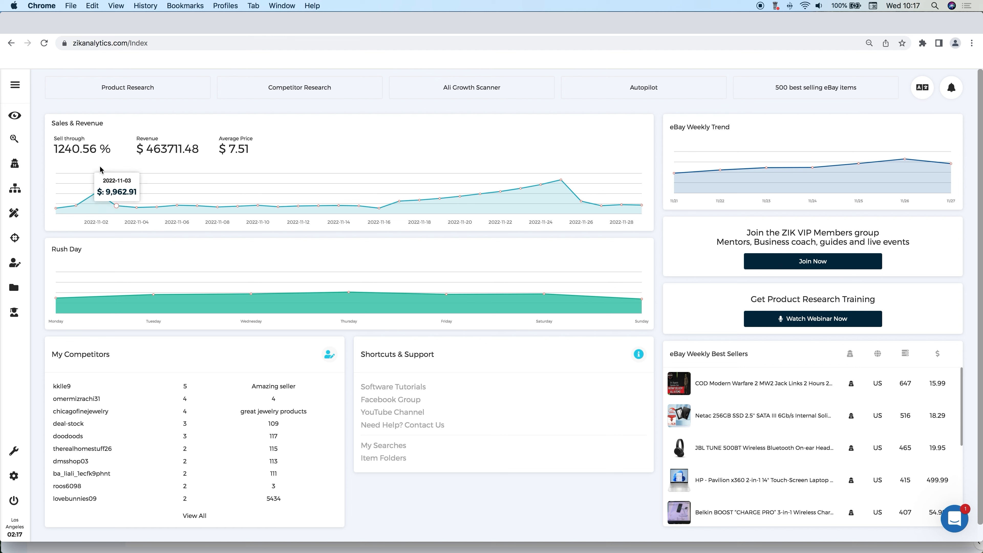
- Open Category Research in ZIK Analytics and examine the category ratings, including the expanded Clothing Shoes Accessories list
{"action": "left_click", "coordinate": [14, 189]}
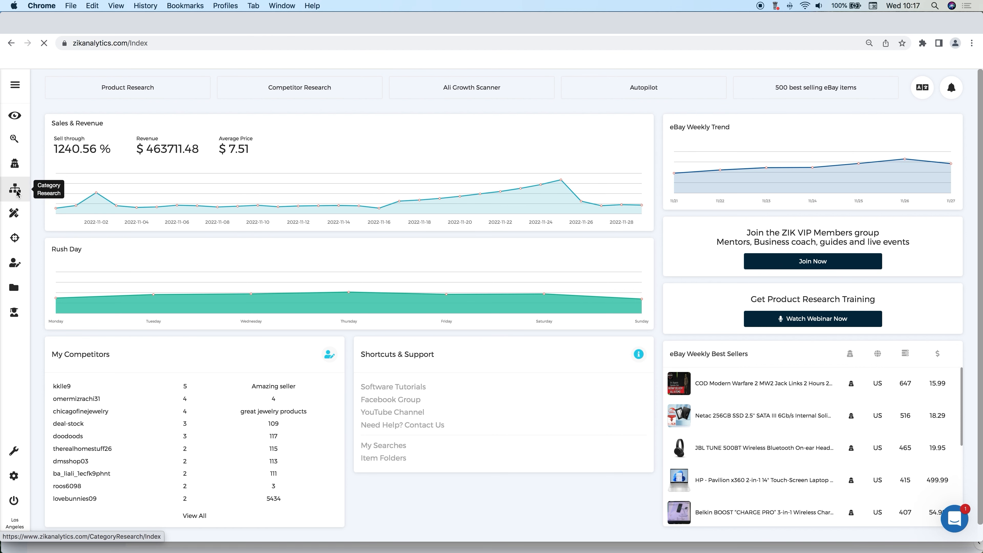
{"action": "scroll", "coordinate": [292, 329], "scroll_direction": "down", "scroll_amount": 5}
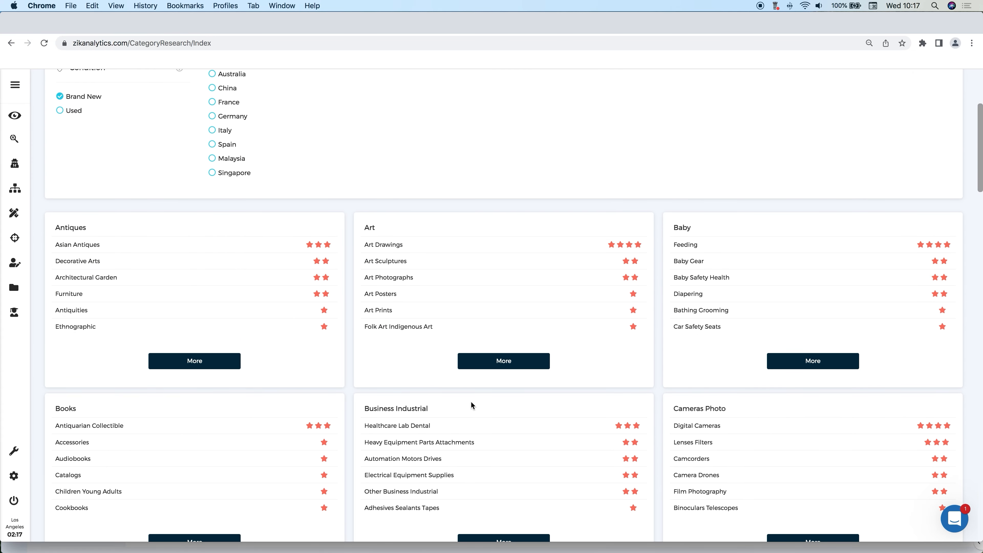
{"action": "scroll", "coordinate": [471, 402], "scroll_direction": "down", "scroll_amount": 3}
{"action": "scroll", "coordinate": [471, 401], "scroll_direction": "down", "scroll_amount": 3}
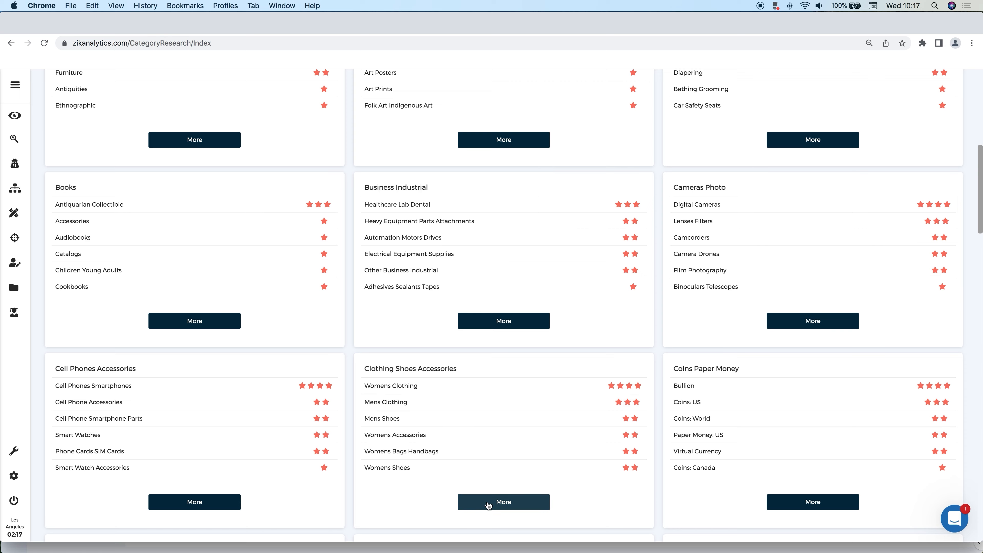
{"action": "scroll", "coordinate": [471, 389], "scroll_direction": "down", "scroll_amount": 2}
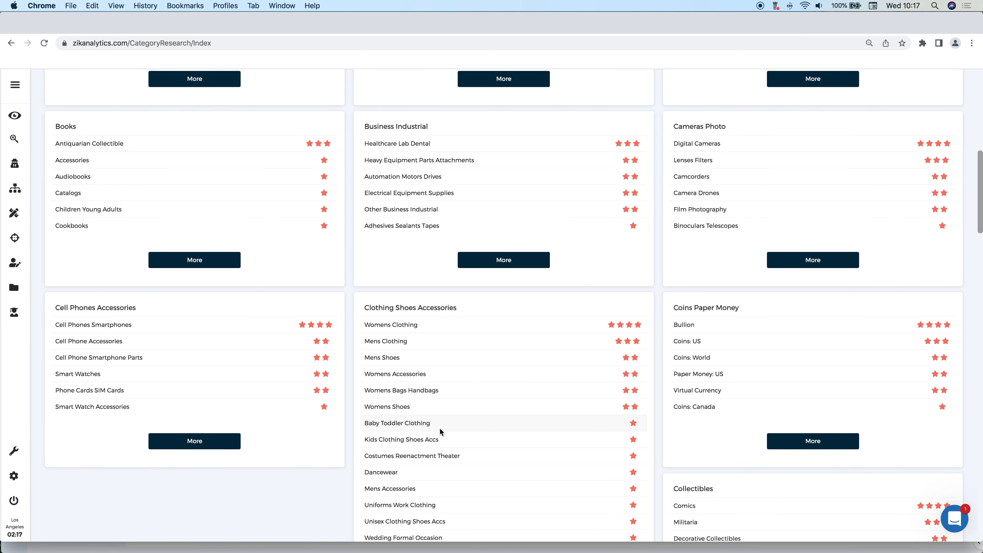
{"action": "scroll", "coordinate": [439, 430], "scroll_direction": "up", "scroll_amount": 3}
{"action": "scroll", "coordinate": [440, 431], "scroll_direction": "up", "scroll_amount": 7}
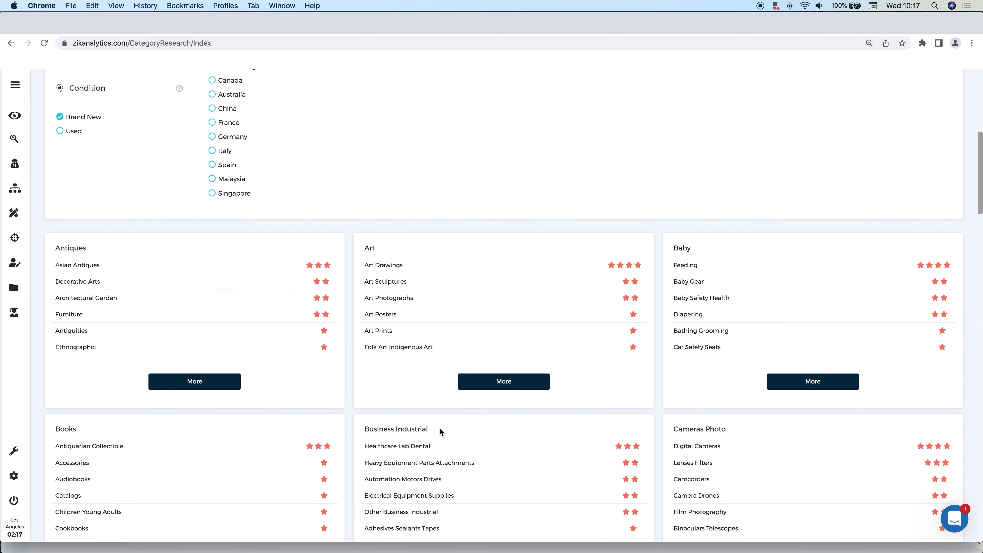
{"action": "scroll", "coordinate": [440, 431], "scroll_direction": "up", "scroll_amount": 3}
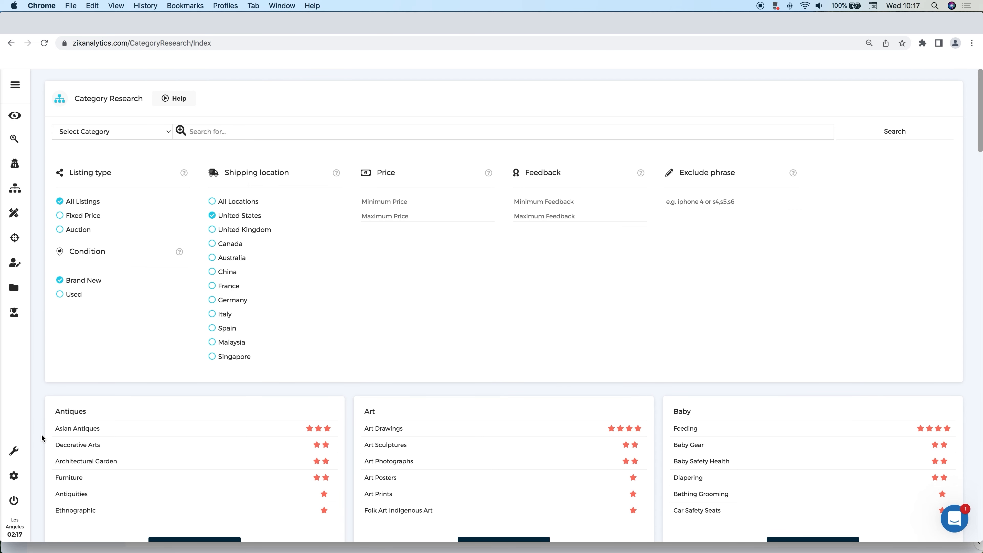
- Set the source website to Alibaba.com and the shipping location to China in the quick settings, and apply the changes
{"action": "left_click", "coordinate": [15, 453]}
{"action": "left_click", "coordinate": [69, 252]}
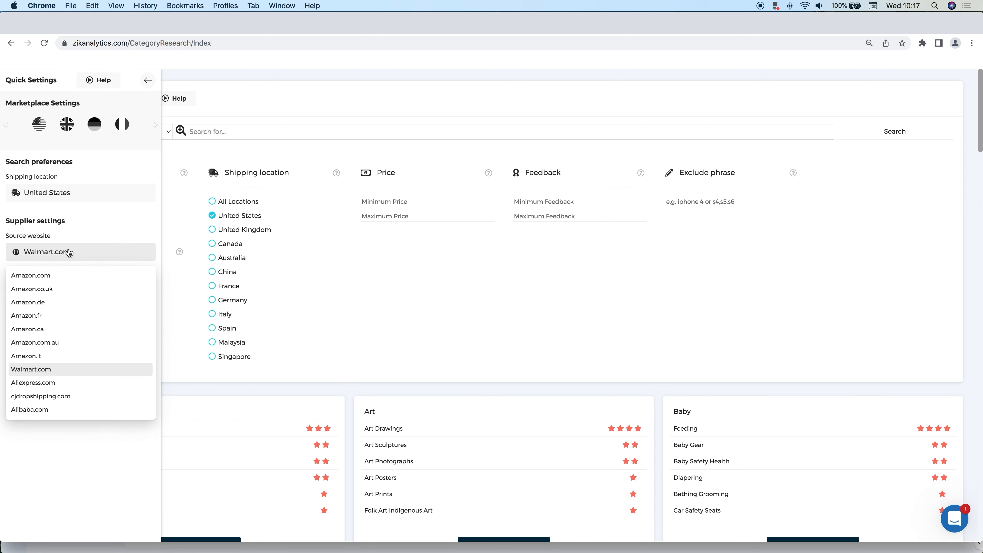
{"action": "left_click", "coordinate": [48, 415]}
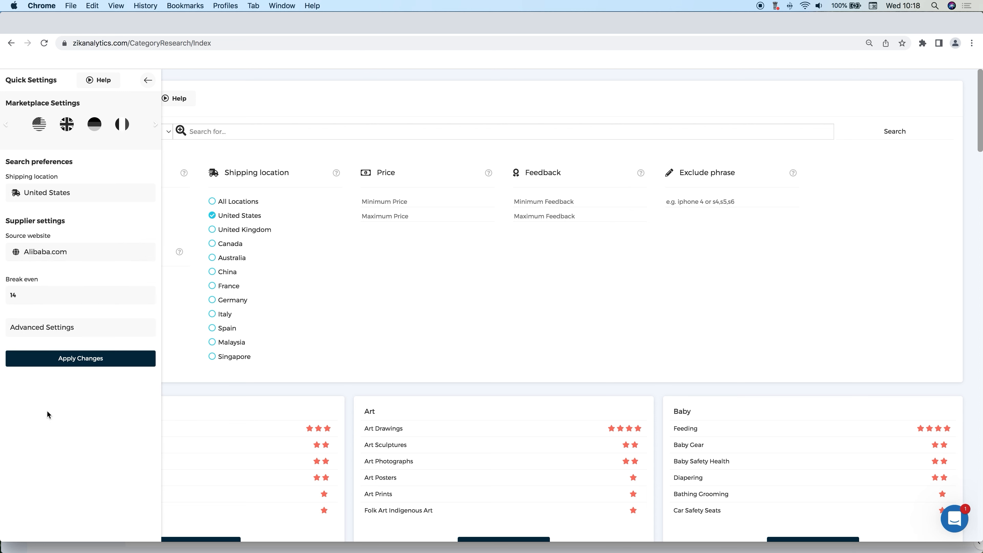
{"action": "left_click", "coordinate": [86, 197]}
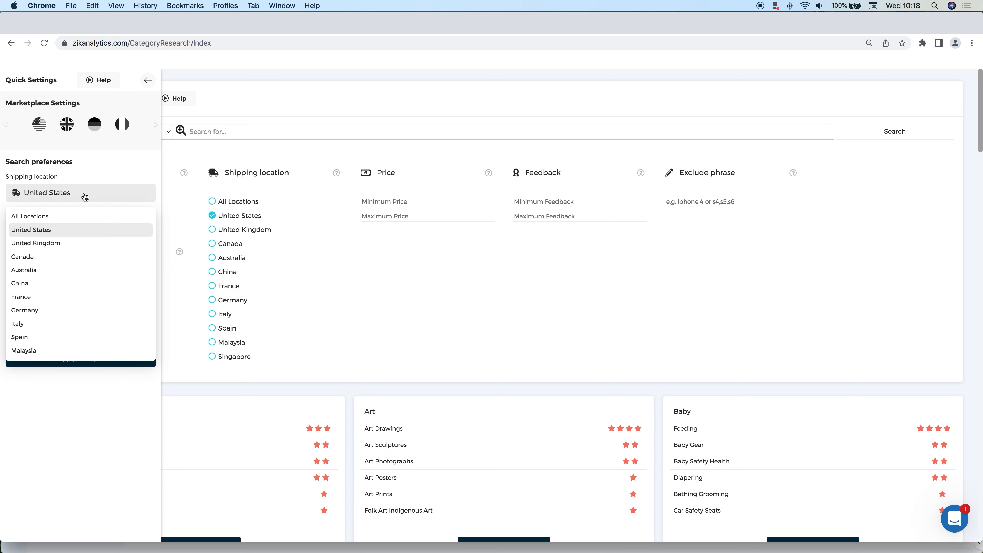
{"action": "left_click", "coordinate": [64, 284]}
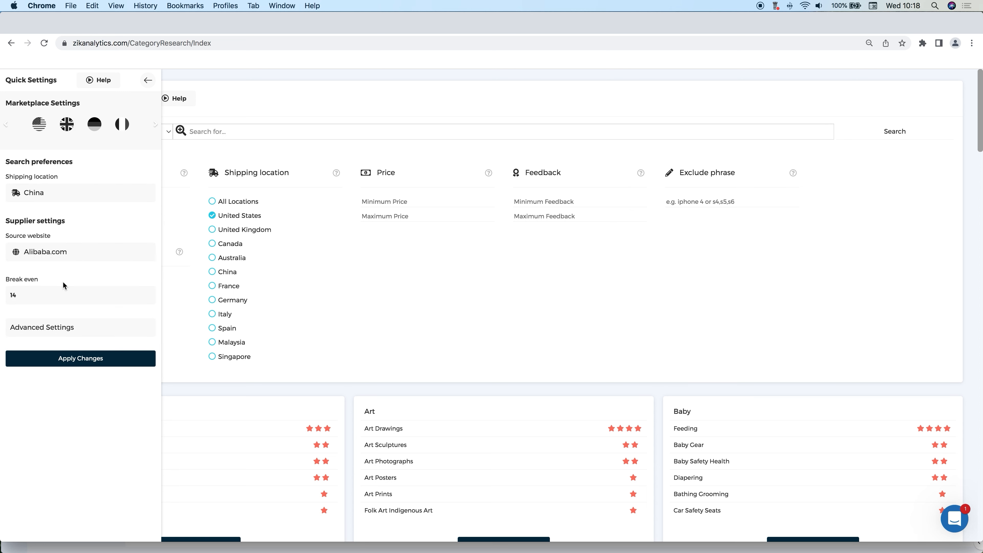
{"action": "left_click", "coordinate": [89, 359]}
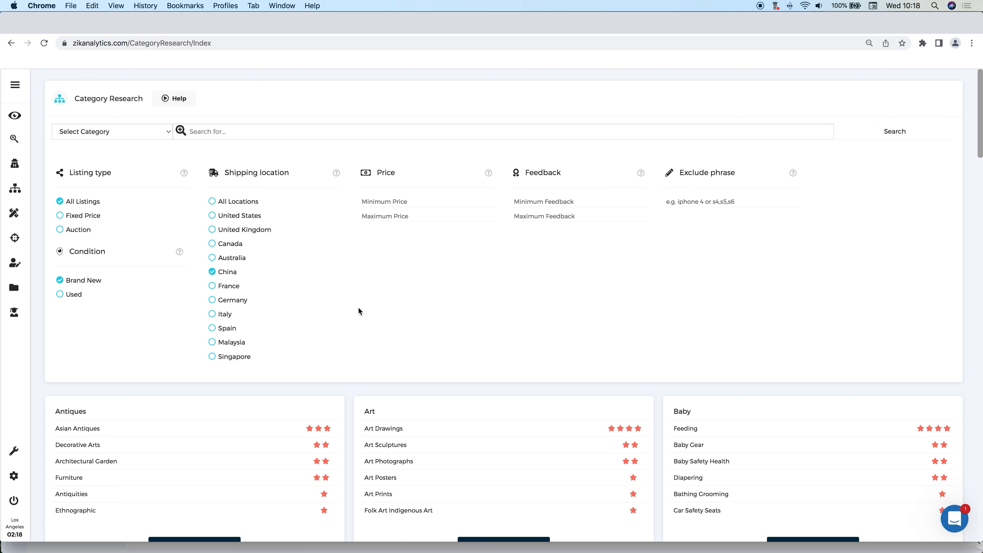
- Open the product research tool and search eBay for "led lights"
{"action": "scroll", "coordinate": [358, 308], "scroll_direction": "down", "scroll_amount": 10}
{"action": "scroll", "coordinate": [358, 308], "scroll_direction": "down", "scroll_amount": 5}
{"action": "scroll", "coordinate": [357, 307], "scroll_direction": "down", "scroll_amount": 3}
{"action": "scroll", "coordinate": [358, 306], "scroll_direction": "up", "scroll_amount": 17}
{"action": "left_click", "coordinate": [10, 141]}
{"action": "left_click", "coordinate": [382, 100]}
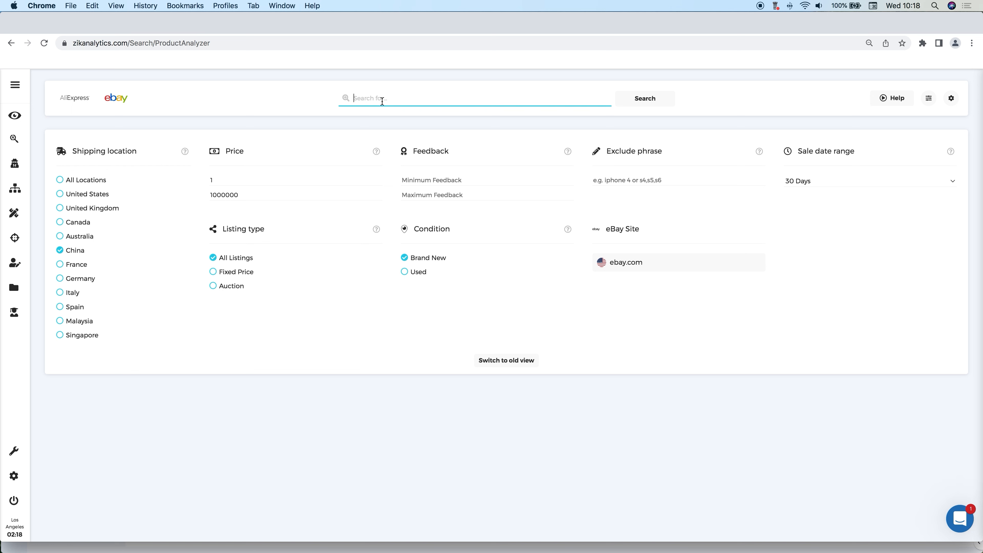
{"action": "type", "text": "led lights"}
{"action": "key", "text": "Return"}
- Review the sell-through rate, sale earnings and sales chart for the led lights search
{"action": "mouse_move", "coordinate": [182, 179]}
{"action": "left_mouse_down"}
{"action": "mouse_move", "coordinate": [130, 175]}
{"action": "mouse_move", "coordinate": [181, 180]}
{"action": "left_mouse_up"}
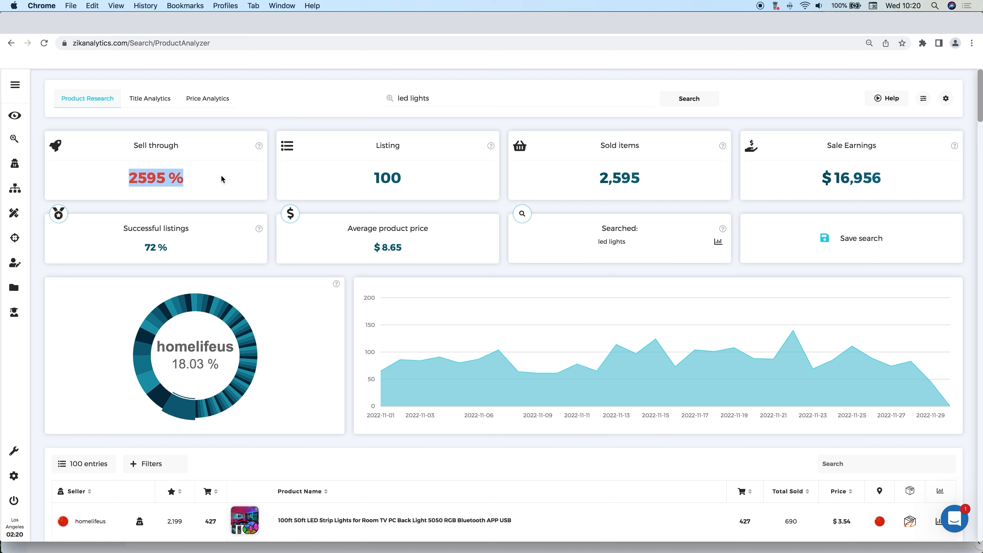
{"action": "left_click_drag", "start_coordinate": [892, 182], "coordinate": [823, 173]}
{"action": "scroll", "coordinate": [823, 173], "scroll_direction": "down", "scroll_amount": 3}
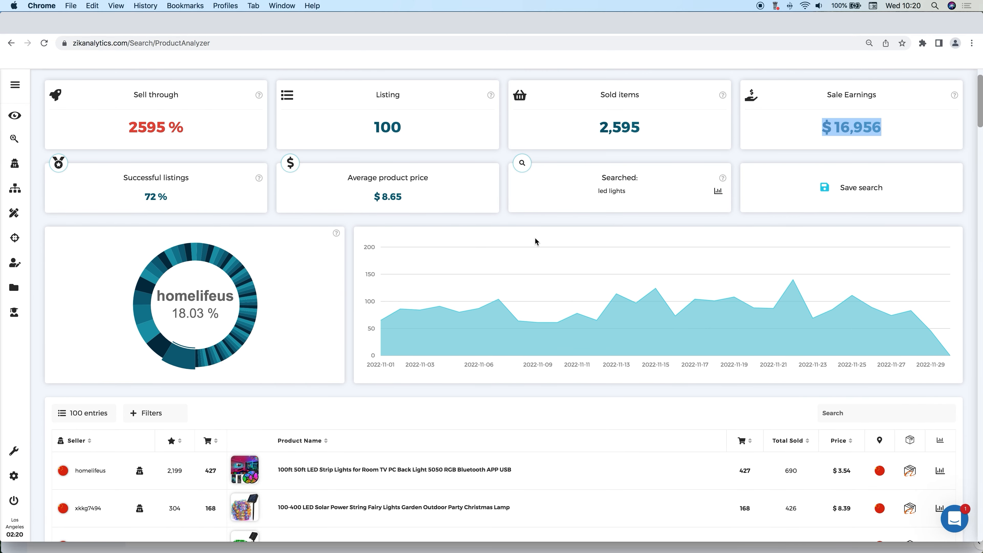
{"action": "scroll", "coordinate": [460, 269], "scroll_direction": "down", "scroll_amount": 3}
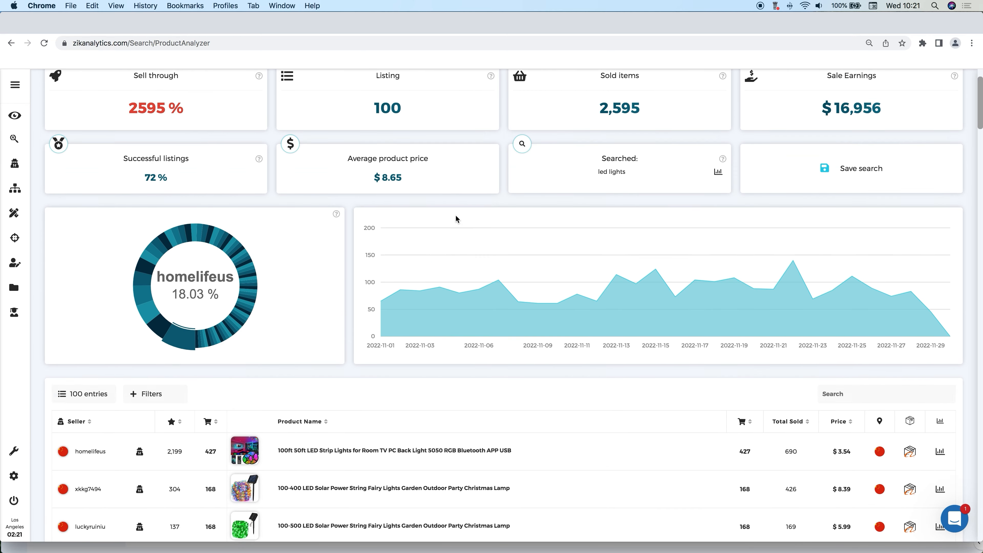
{"action": "scroll", "coordinate": [457, 218], "scroll_direction": "down", "scroll_amount": 5}
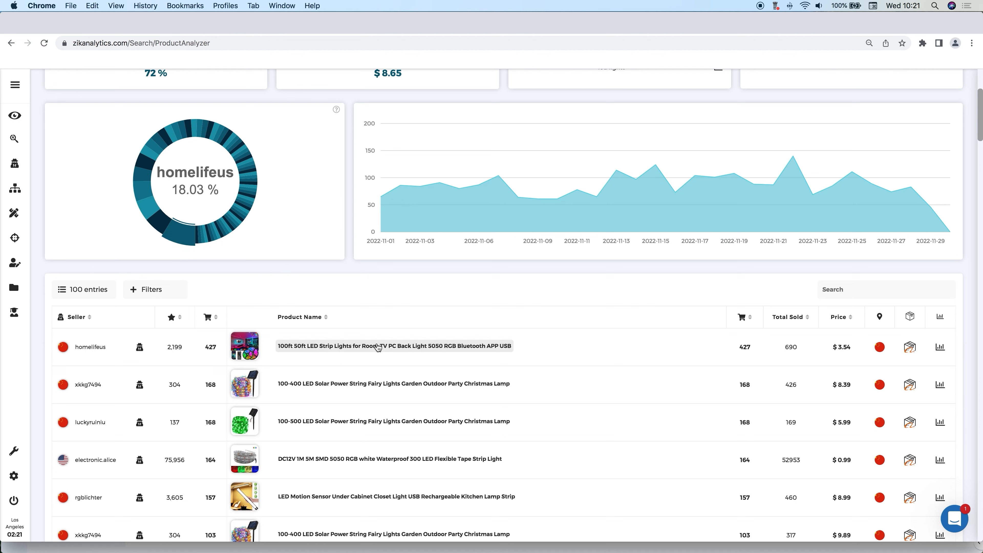
- Compare the sales counts and prices of the listed LED products, including the $9.89 100-400 LED Solar Power String Fairy Lights
{"action": "left_click_drag", "start_coordinate": [752, 348], "coordinate": [736, 347]}
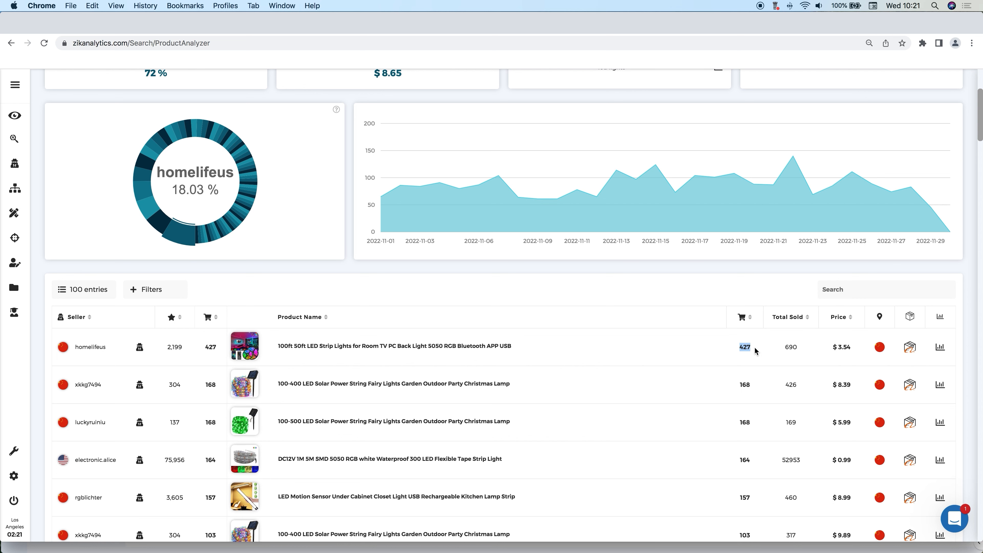
{"action": "scroll", "coordinate": [655, 307], "scroll_direction": "down", "scroll_amount": 2}
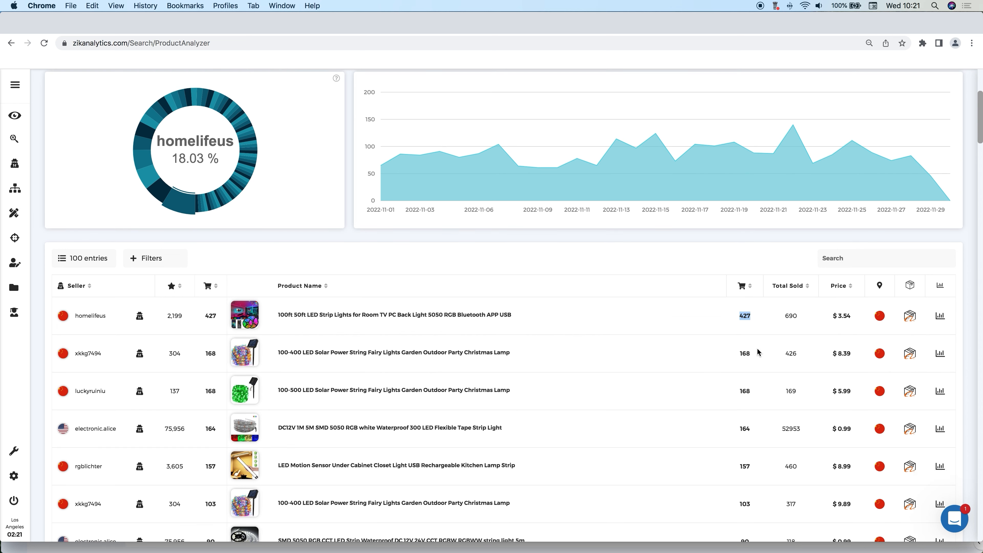
{"action": "double_click", "coordinate": [744, 327]}
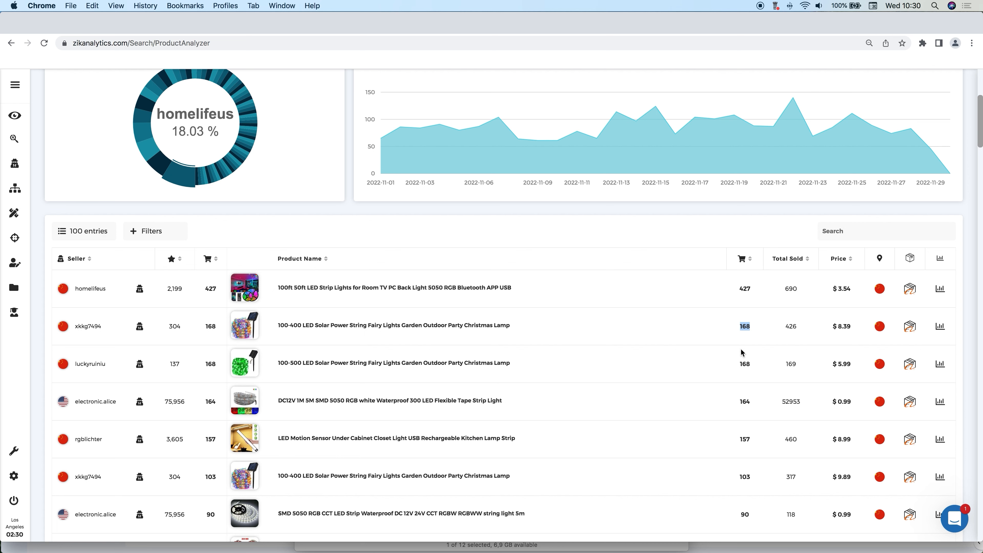
{"action": "scroll", "coordinate": [740, 349], "scroll_direction": "down", "scroll_amount": 1}
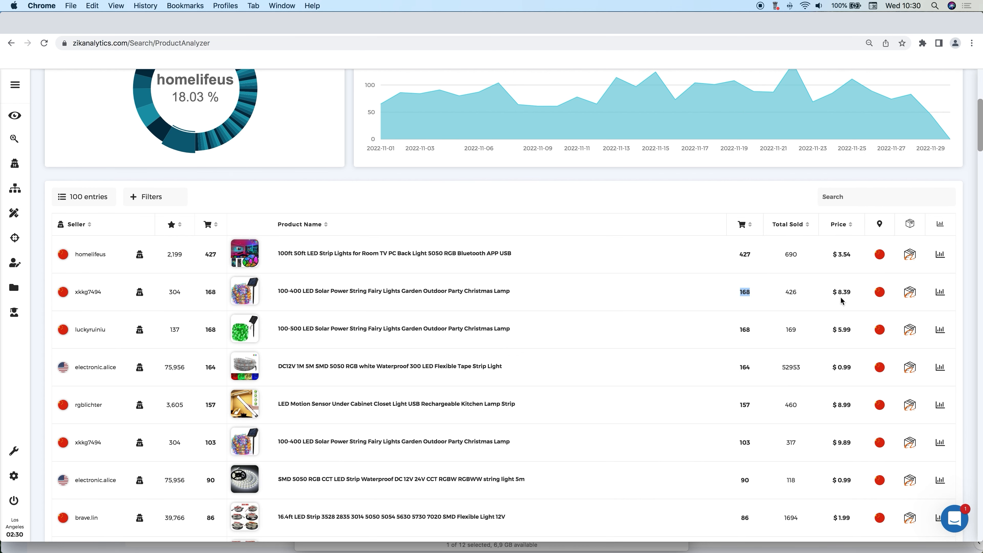
{"action": "double_click", "coordinate": [842, 442]}
{"action": "double_click", "coordinate": [746, 440]}
{"action": "left_click", "coordinate": [837, 442]}
{"action": "left_click", "coordinate": [841, 441]}
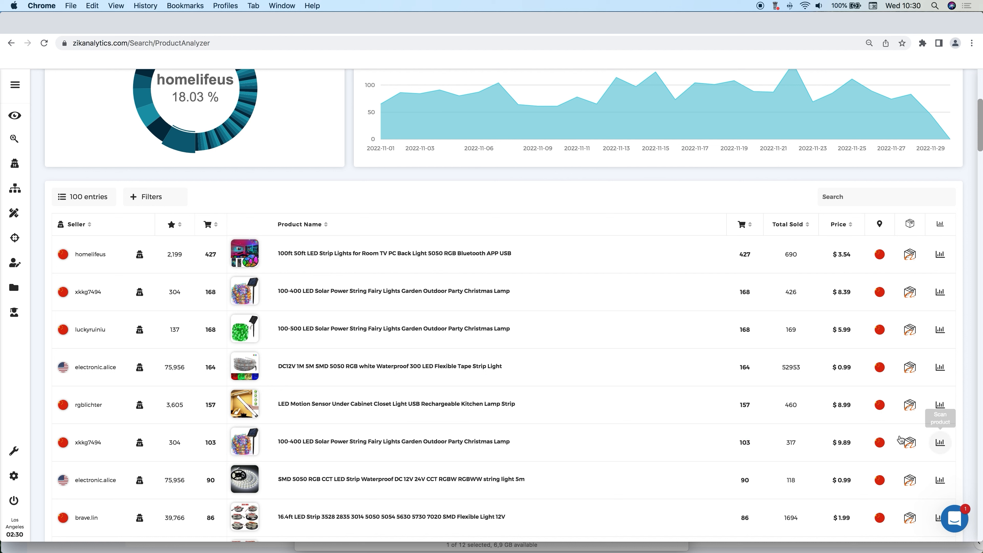
- Find Alibaba matches for the $9.89 solar string lights, open the Outdoor Waterproof Decoration 8 Modes listing, and return to the research results
{"action": "left_click", "coordinate": [909, 445]}
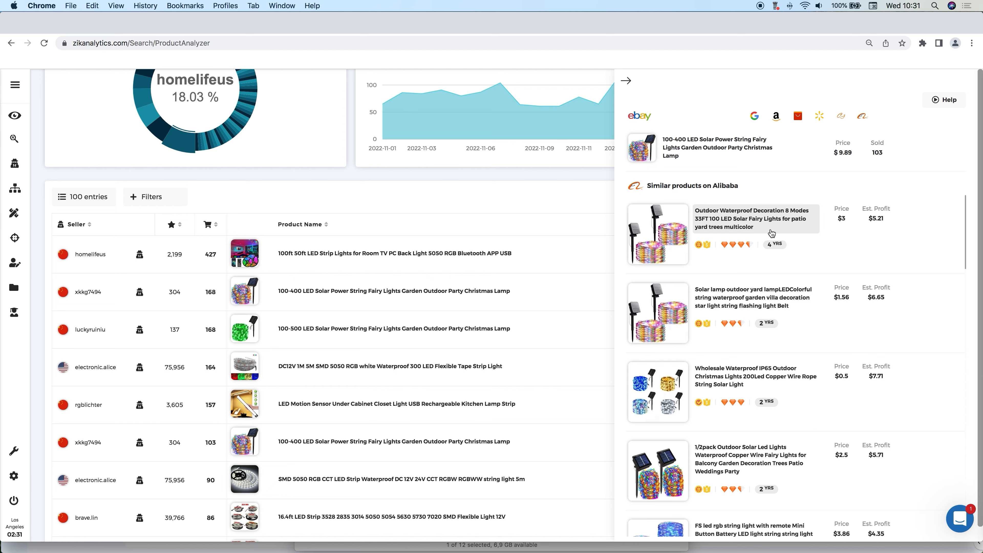
{"action": "left_click", "coordinate": [788, 225]}
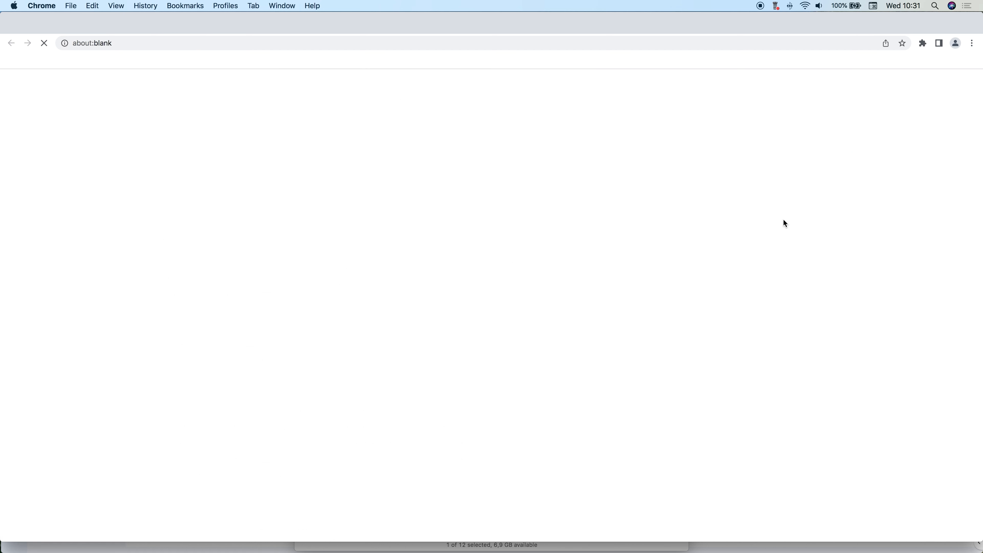
{"action": "left_click", "coordinate": [264, 36]}
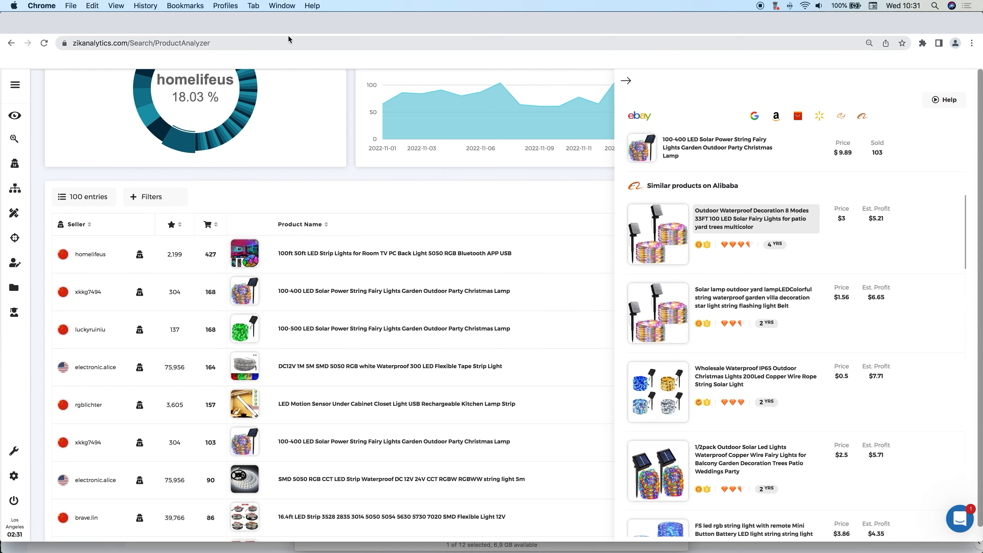
- Check the first Alibaba match's estimated profit and its listing's pricing, shipping and lead times, and close the matches on the research page
{"action": "left_click_drag", "start_coordinate": [884, 218], "coordinate": [868, 219]}
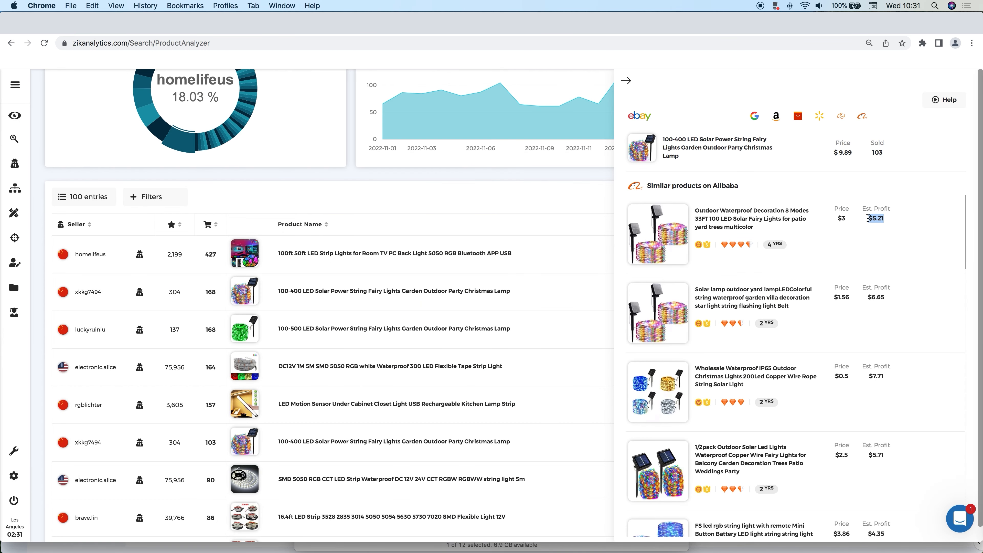
{"action": "left_click", "coordinate": [844, 216]}
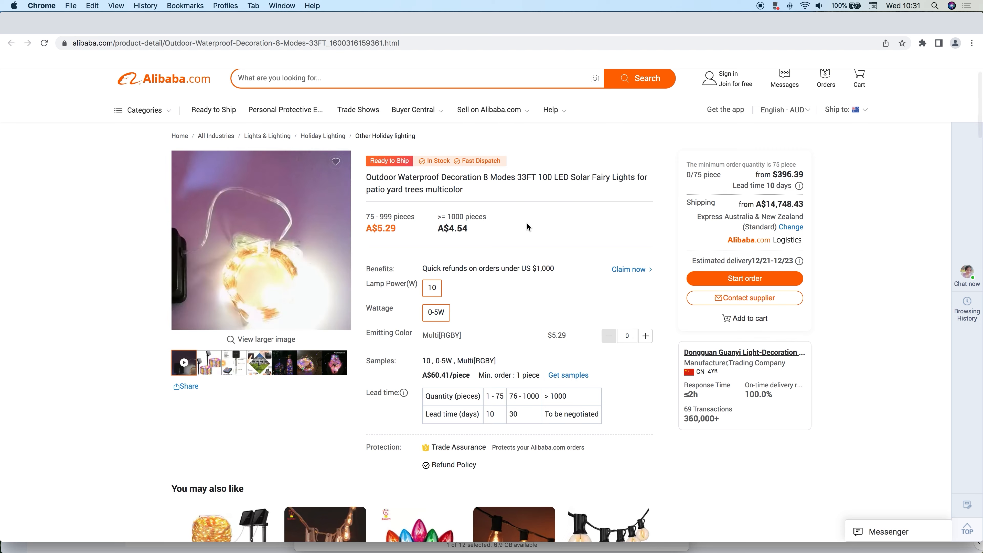
{"action": "scroll", "coordinate": [526, 222], "scroll_direction": "down", "scroll_amount": 1}
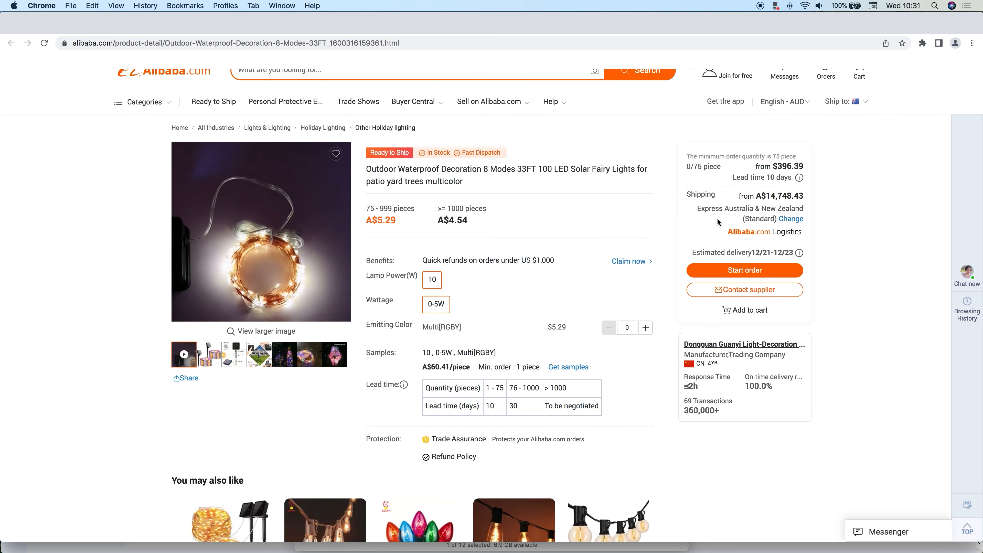
{"action": "scroll", "coordinate": [518, 209], "scroll_direction": "down", "scroll_amount": 3}
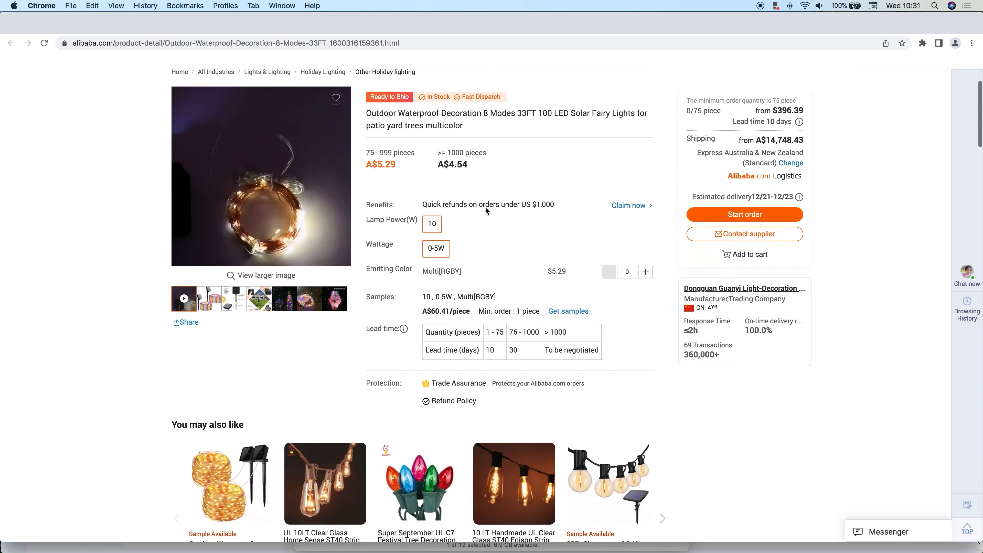
{"action": "scroll", "coordinate": [502, 307], "scroll_direction": "down", "scroll_amount": 5}
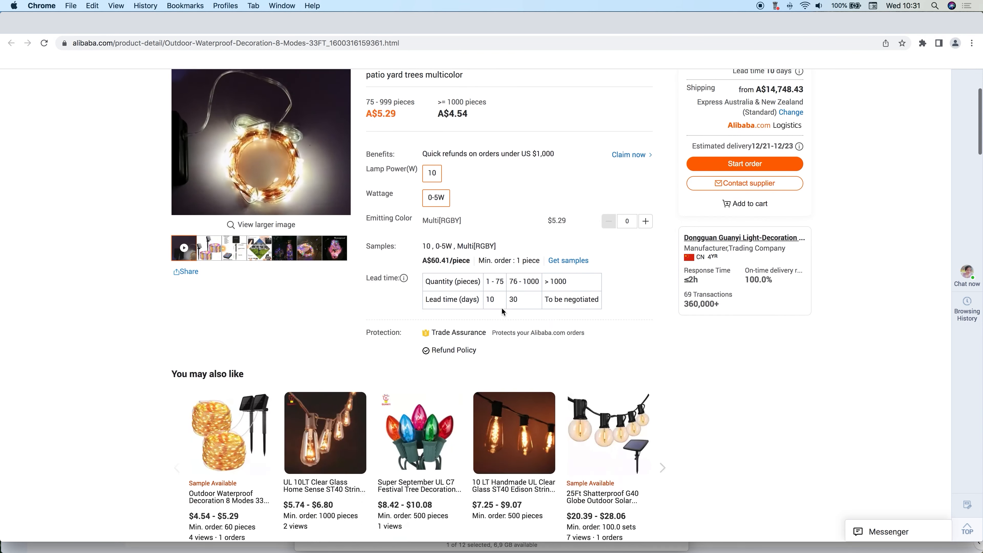
{"action": "scroll", "coordinate": [501, 308], "scroll_direction": "up", "scroll_amount": 6}
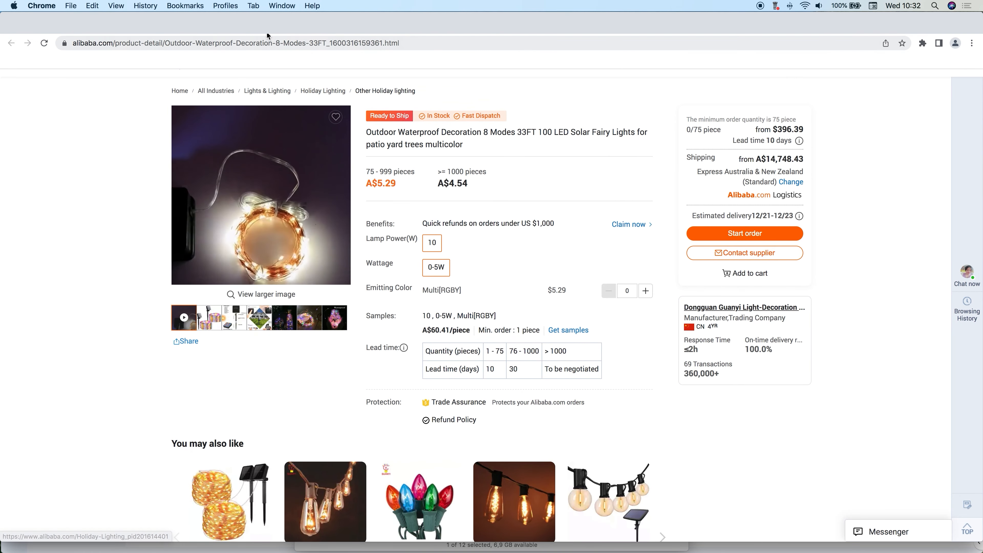
{"action": "left_click", "coordinate": [264, 24]}
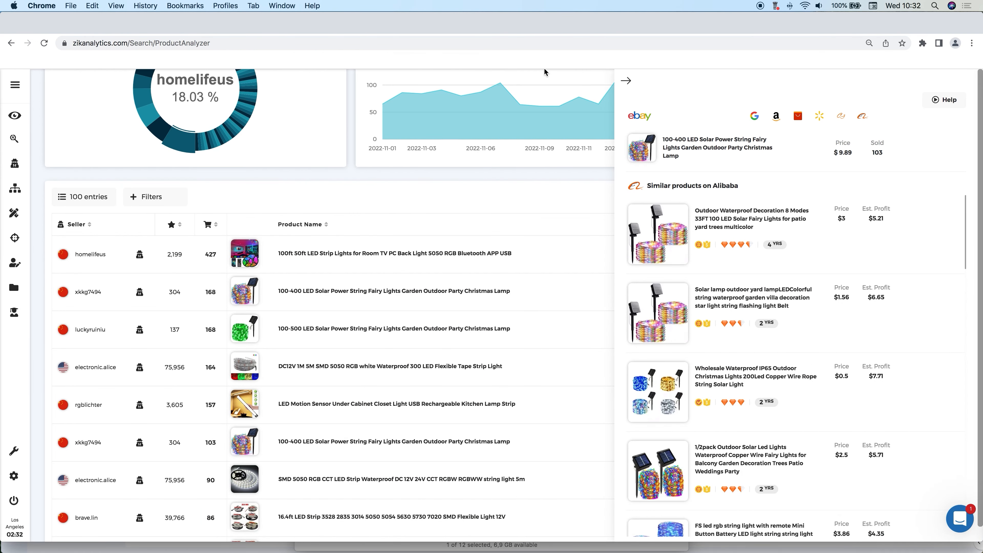
{"action": "left_click", "coordinate": [626, 80]}
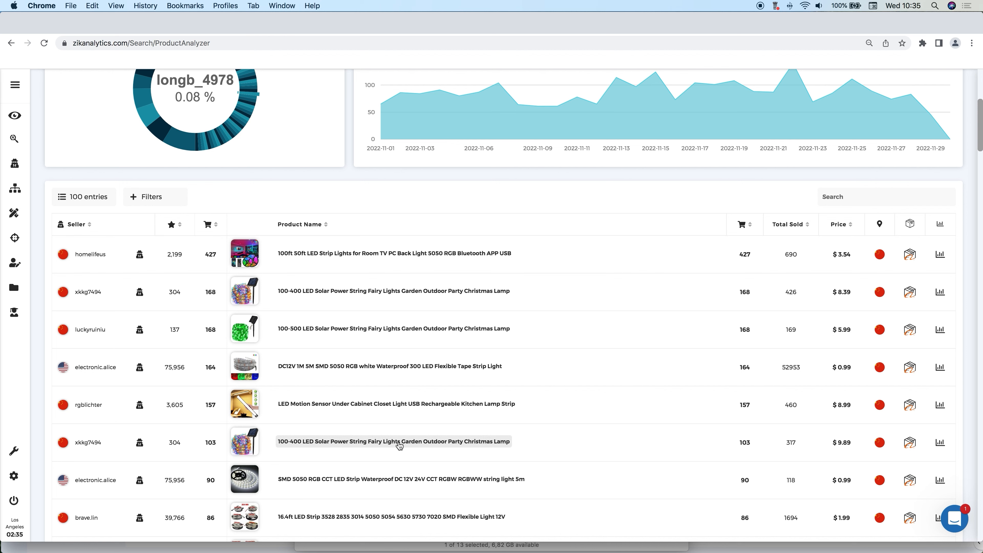
- Open the eBay listing of the $9.89 100-400 LED solar string lights to examine its title, and open the title builder tool
{"action": "left_click", "coordinate": [375, 442]}
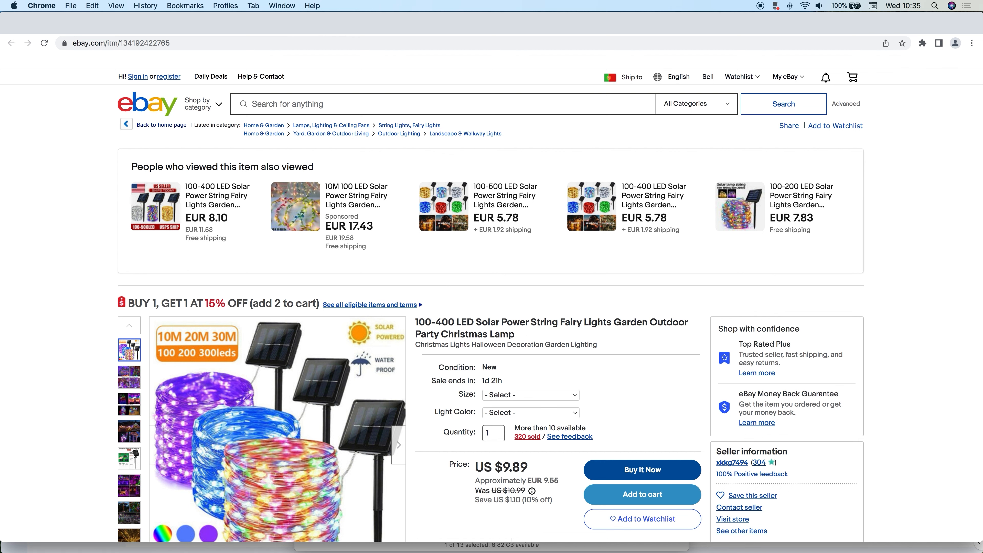
{"action": "key", "text": "super+w"}
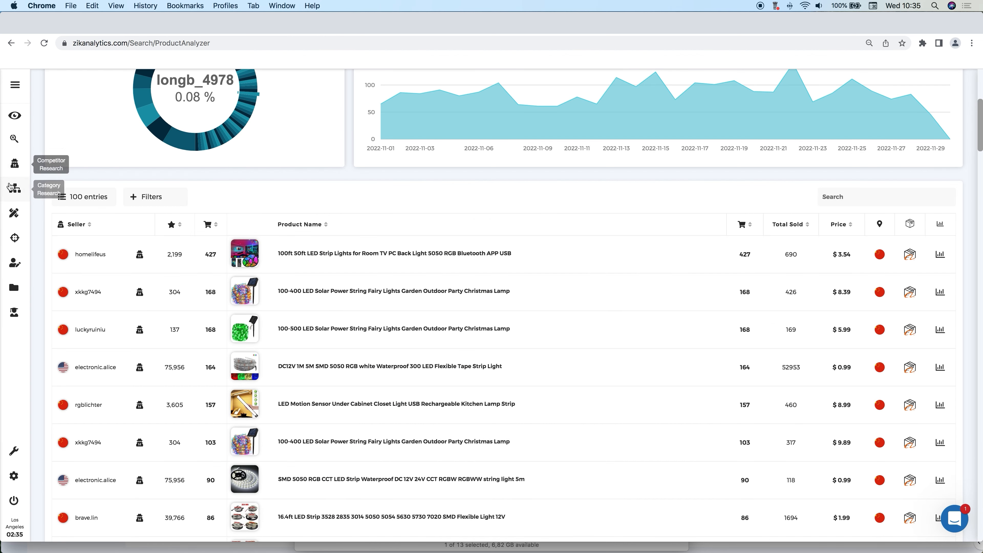
{"action": "left_click", "coordinate": [18, 220]}
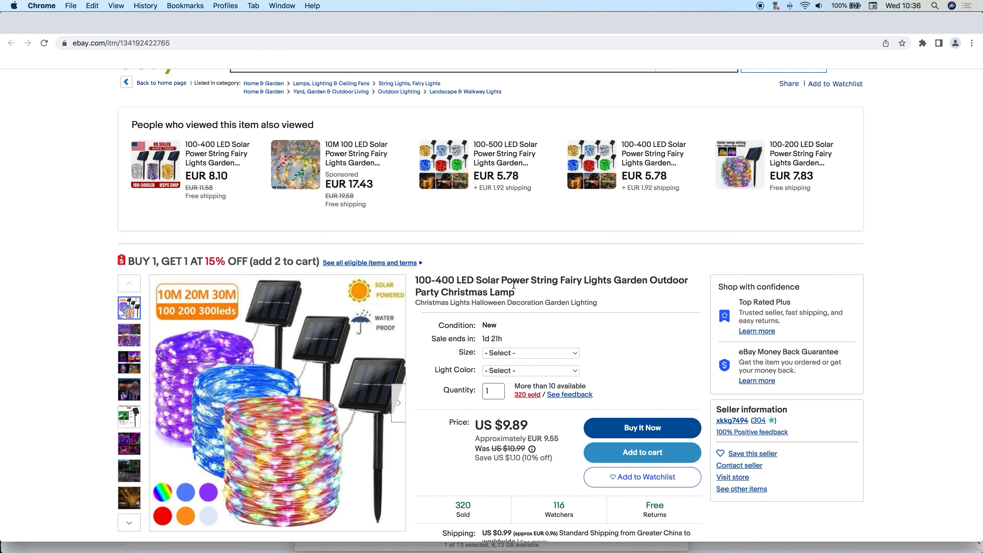
{"action": "double_click", "coordinate": [468, 276]}
{"action": "left_click", "coordinate": [607, 285]}
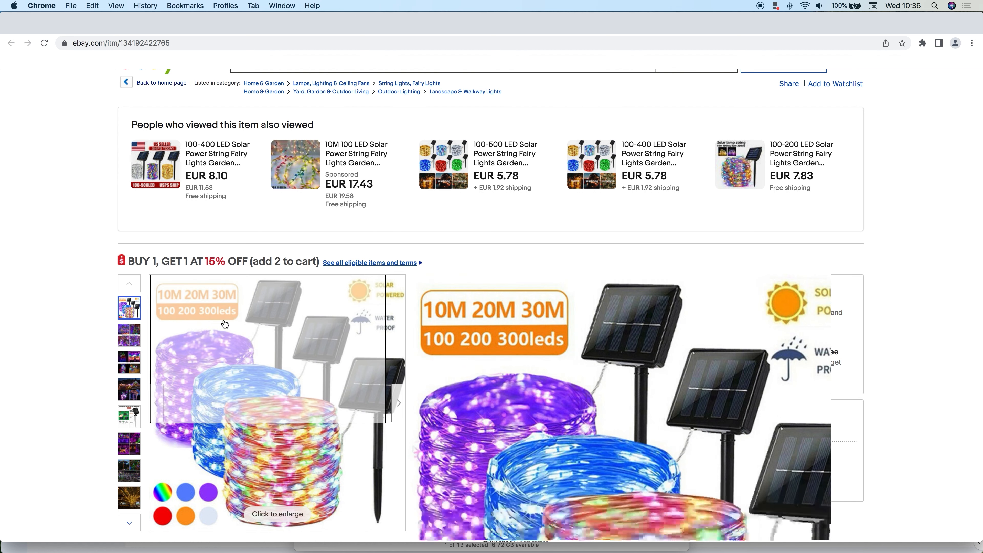
{"action": "left_click", "coordinate": [340, 23]}
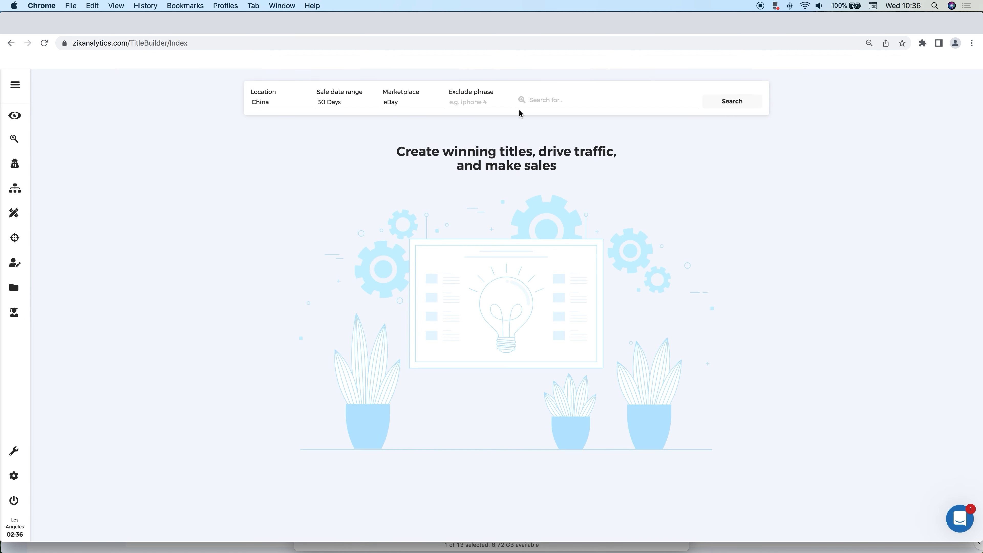
- Search the title builder for "led light" keyword ideas
{"action": "left_click", "coordinate": [563, 102]}
{"action": "type", "text": "led light"}
{"action": "key", "text": "Return"}
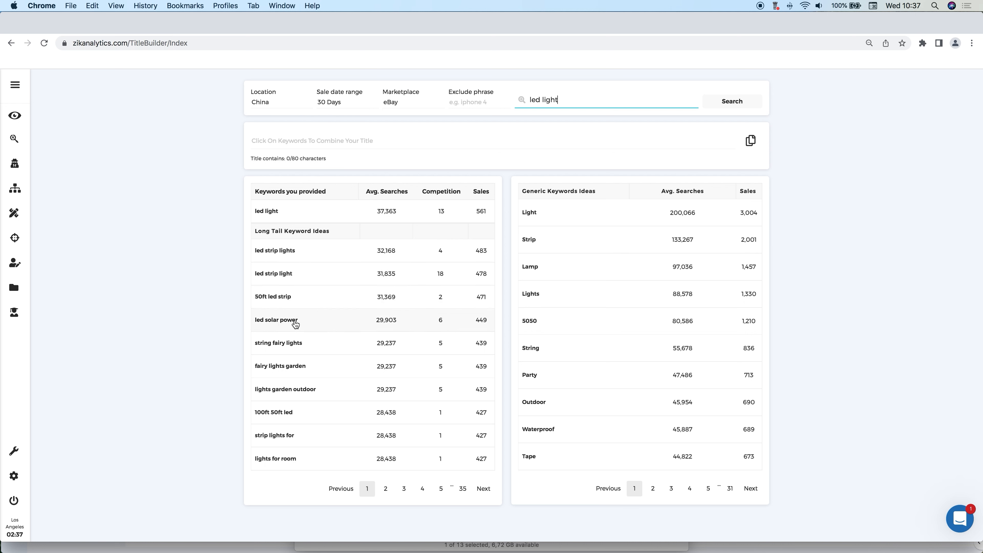
- Copy the full product title from the solar string lights' eBay listing into the title builder's title
{"action": "left_click", "coordinate": [458, 34]}
{"action": "left_click", "coordinate": [368, 33]}
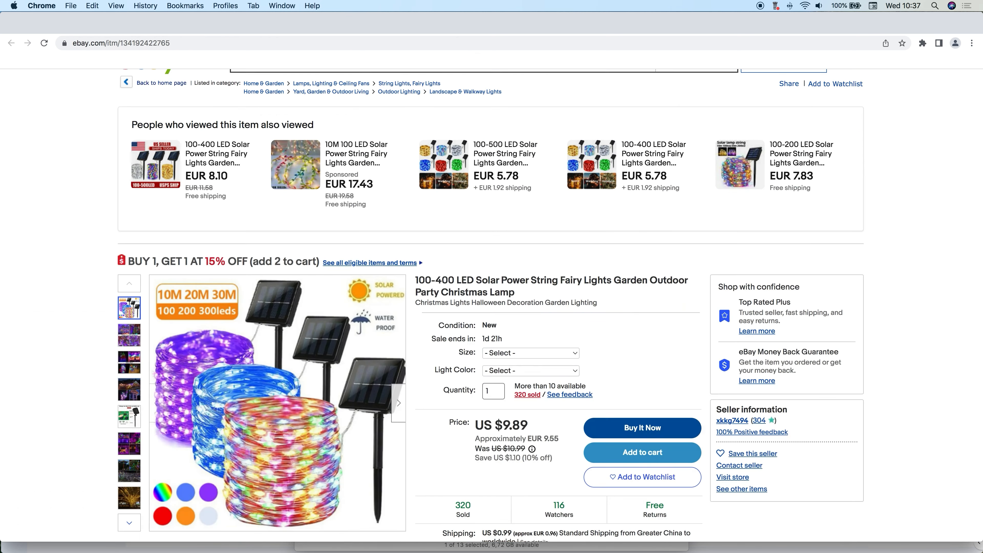
{"action": "left_click_drag", "start_coordinate": [517, 298], "coordinate": [414, 278]}
{"action": "key", "text": "super+c"}
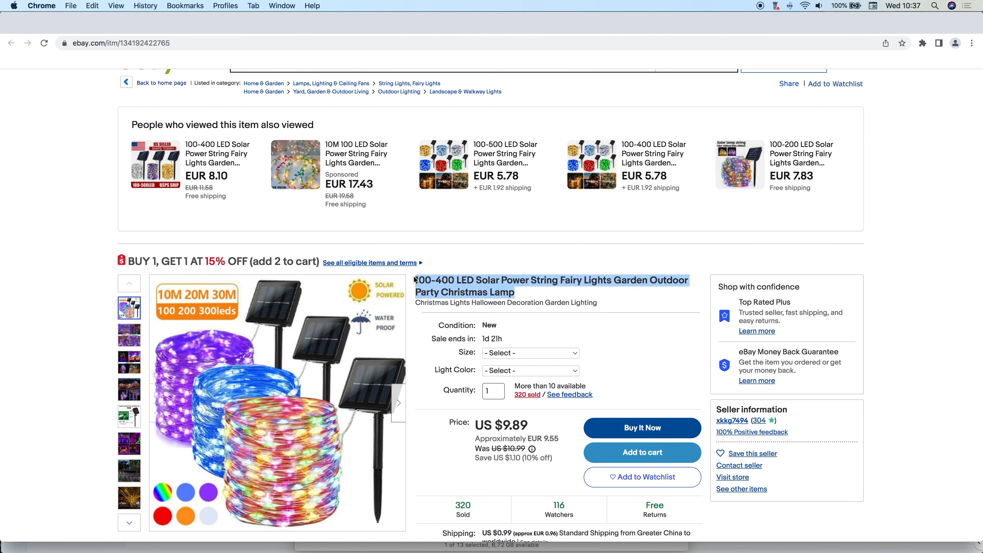
{"action": "left_click", "coordinate": [251, 35]}
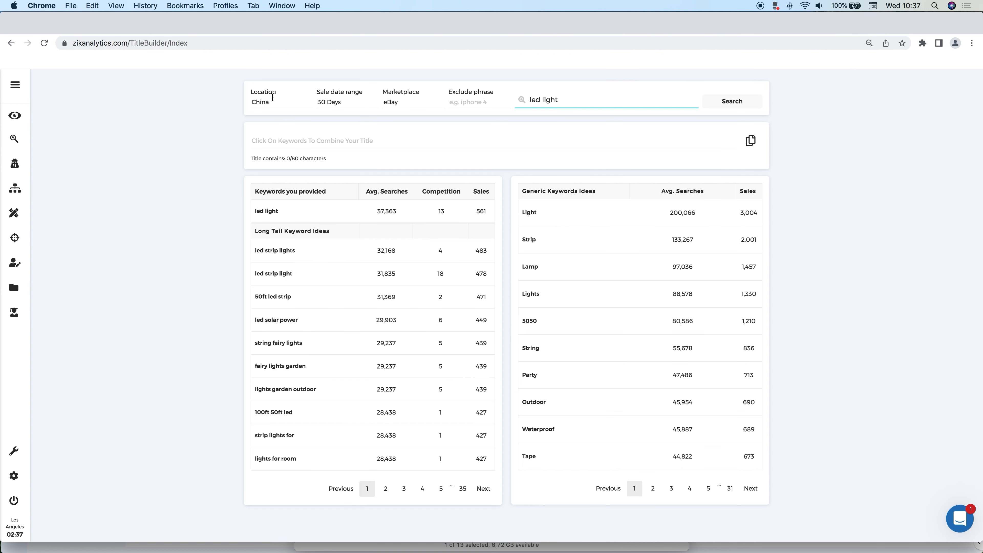
{"action": "left_click", "coordinate": [277, 140]}
{"action": "key", "text": "super+v"}
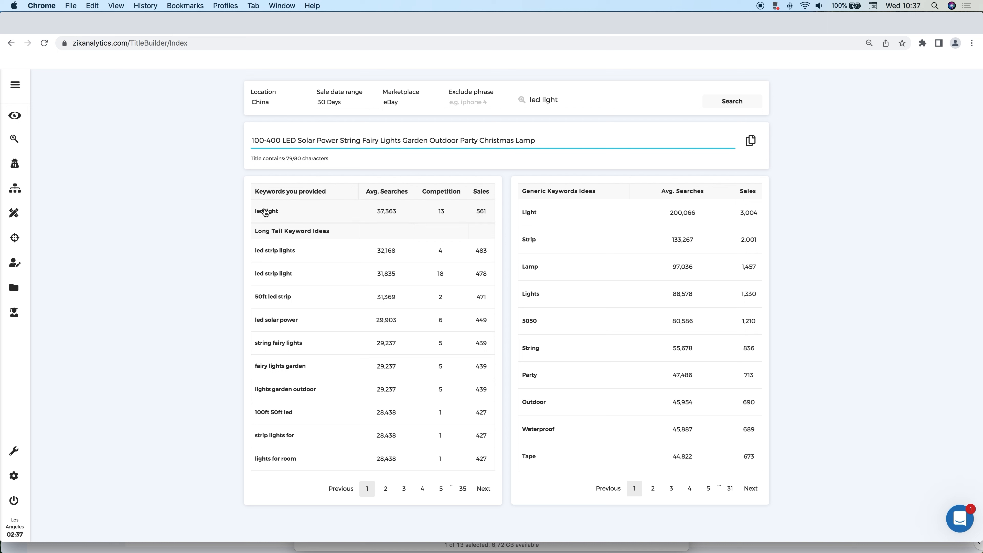
- Remove the words "100-400", "Christmas", "Garden", "Fairy" and "Power" from the pasted title
{"action": "left_click_drag", "start_coordinate": [281, 141], "coordinate": [234, 133]}
{"action": "key", "text": "BackSpace"}
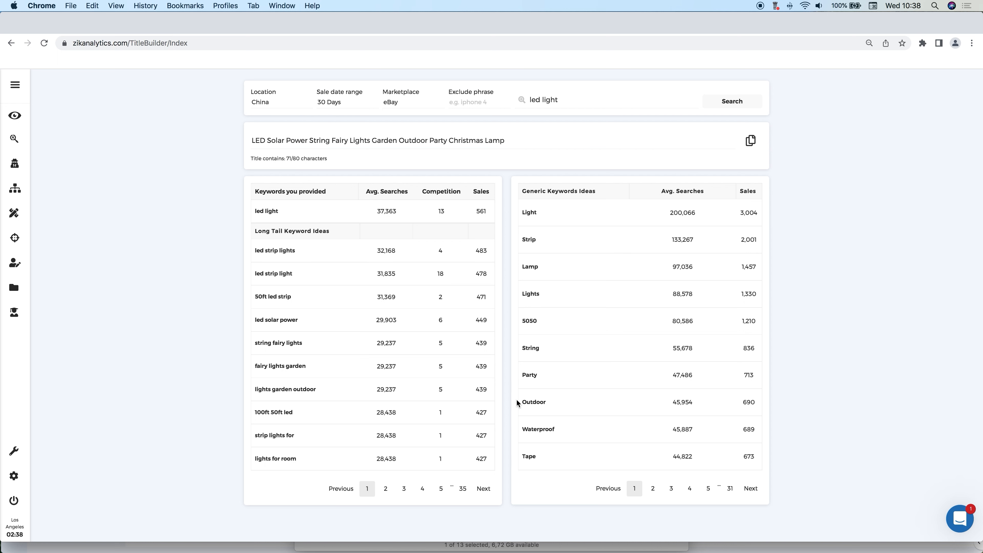
{"action": "double_click", "coordinate": [473, 139]}
{"action": "key", "text": "BackSpace"}
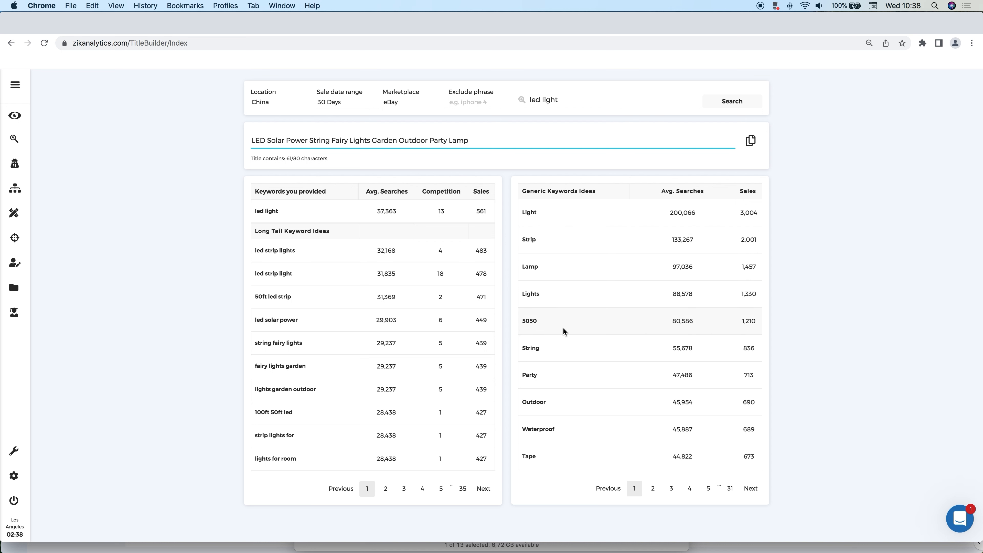
{"action": "double_click", "coordinate": [389, 141]}
{"action": "key", "text": "BackSpace"}
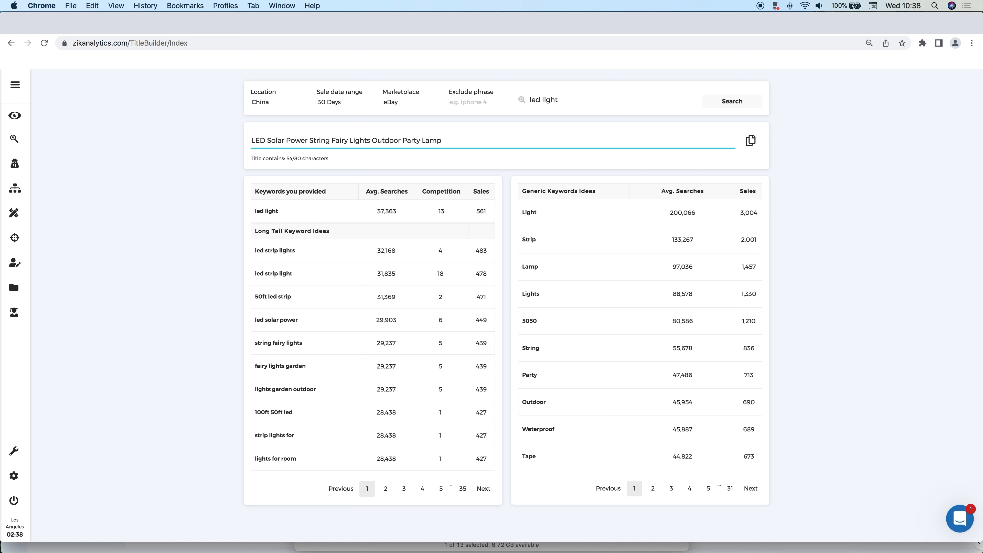
{"action": "double_click", "coordinate": [342, 141]}
{"action": "key", "text": "BackSpace"}
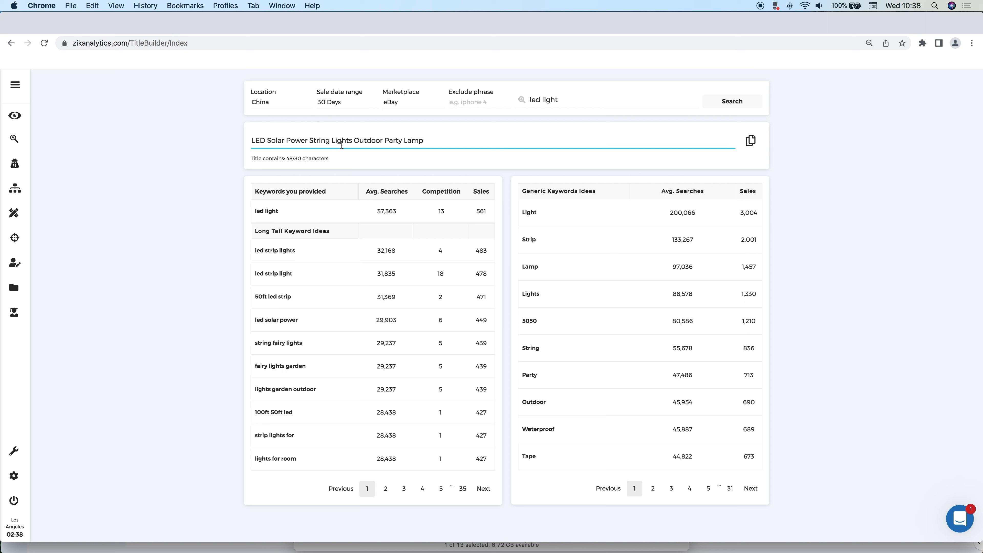
{"action": "double_click", "coordinate": [296, 140]}
{"action": "key", "text": "BackSpace"}
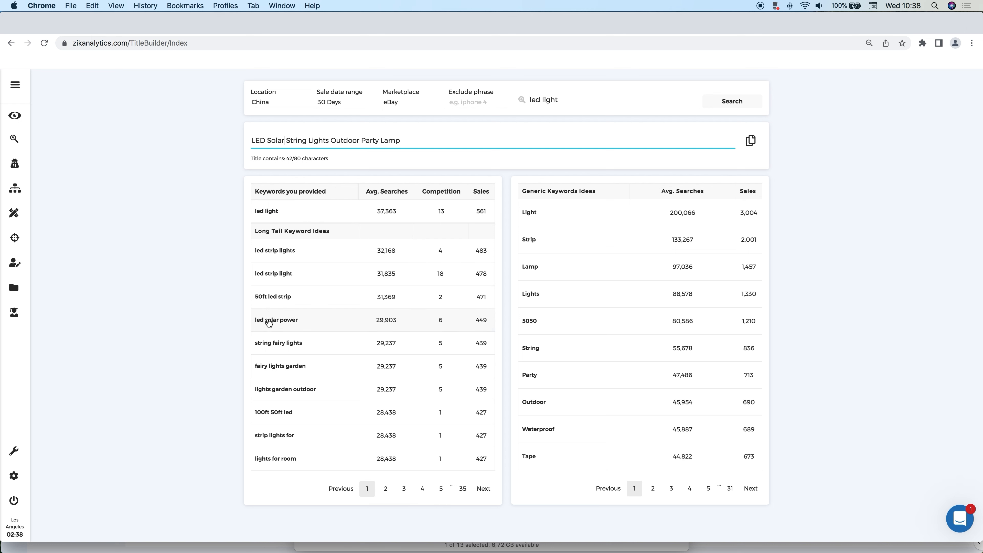
- Delete "LED Solar" from the start of the title and add the long tail keyword "led solar power" instead
{"action": "key", "text": "BackSpace"}
{"action": "key", "text": "BackSpace"}
{"action": "key", "text": "BackSpace"}
{"action": "key", "text": "BackSpace"}
{"action": "key", "text": "BackSpace"}
{"action": "key", "text": "BackSpace"}
{"action": "key", "text": "BackSpace"}
{"action": "key", "text": "BackSpace"}
{"action": "key", "text": "BackSpace"}
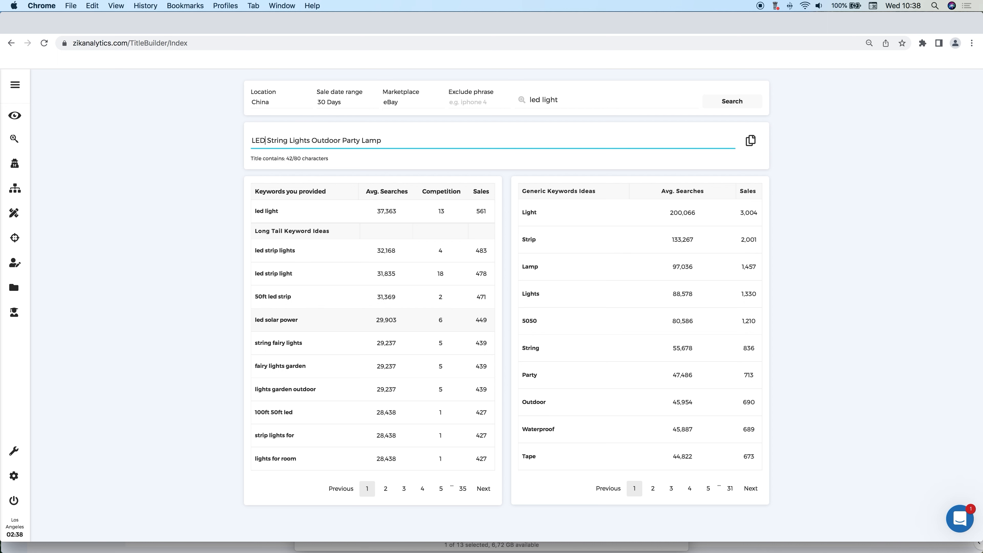
{"action": "left_click", "coordinate": [265, 325]}
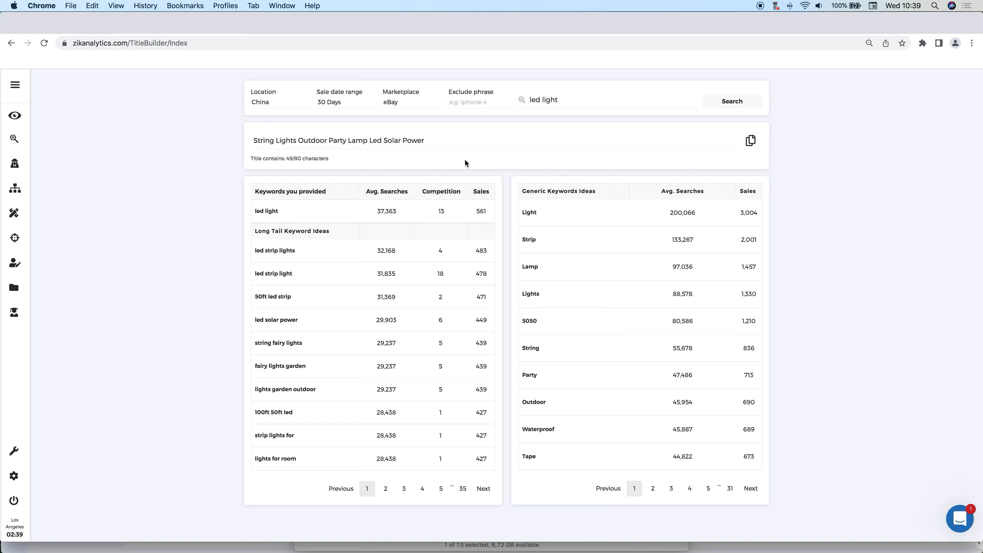
- Move "Led Solar Power" from the end of the title to its beginning
{"action": "left_click_drag", "start_coordinate": [370, 140], "coordinate": [427, 143]}
{"action": "key", "text": "super+c"}
{"action": "key", "text": "BackSpace"}
{"action": "left_click", "coordinate": [253, 139]}
{"action": "key", "text": "super+v"}
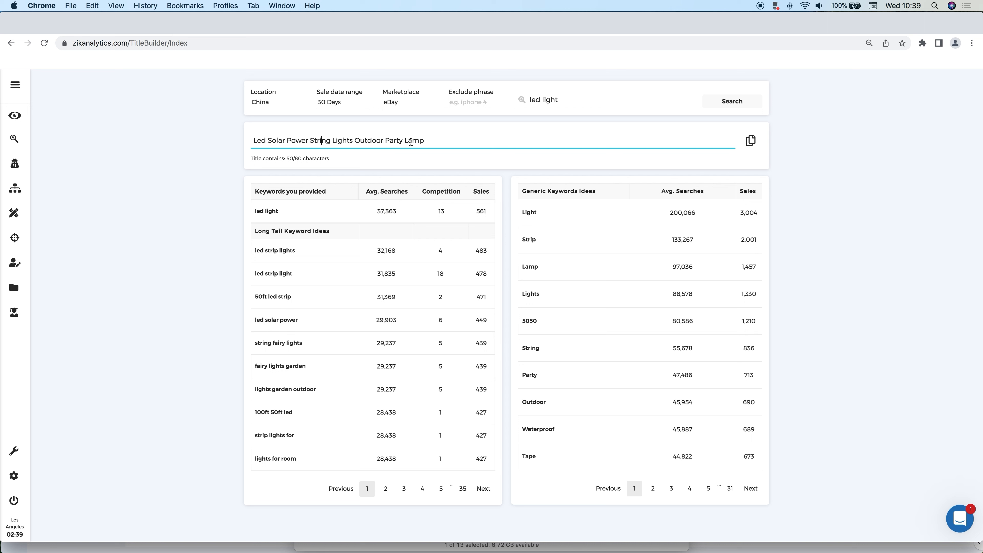
{"action": "left_click", "coordinate": [468, 285]}
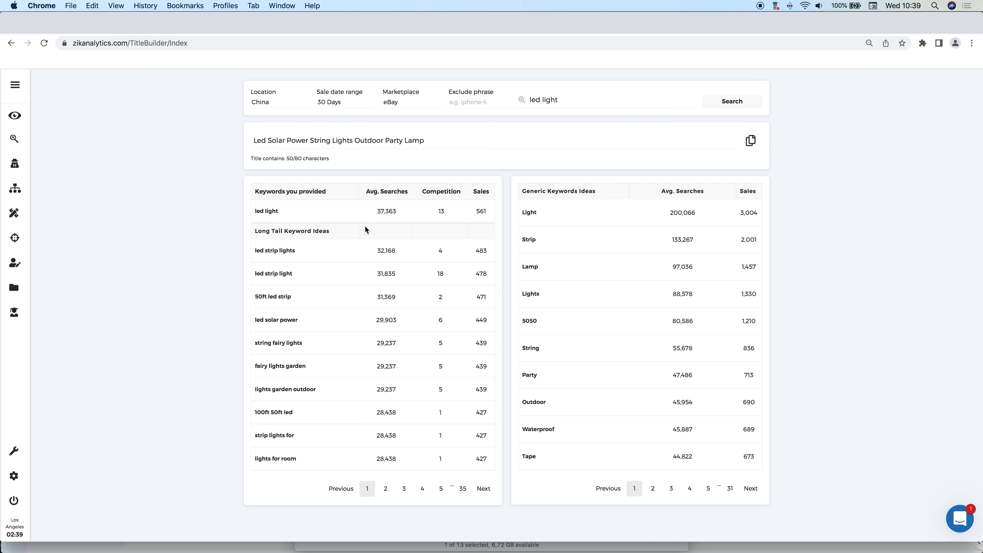
- Check the title's character count and append the generic keywords "Strip" and "Waterproof" to the title
{"action": "left_click_drag", "start_coordinate": [304, 159], "coordinate": [285, 158]}
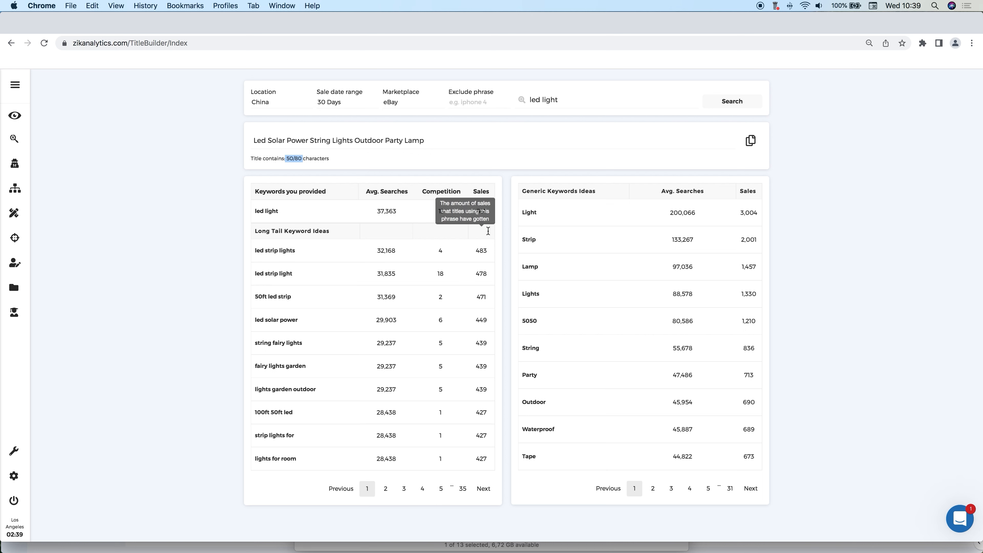
{"action": "left_click", "coordinate": [731, 220]}
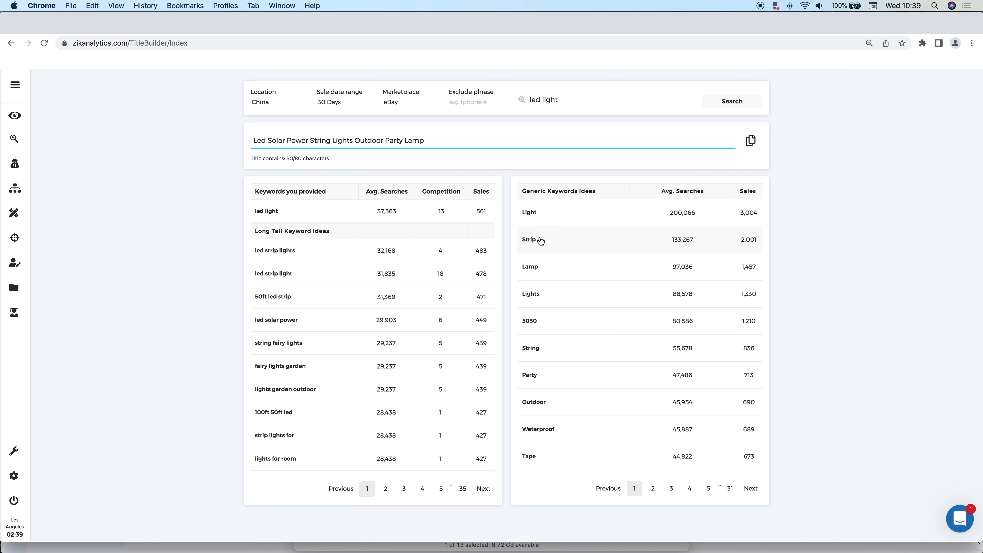
{"action": "left_click", "coordinate": [535, 240]}
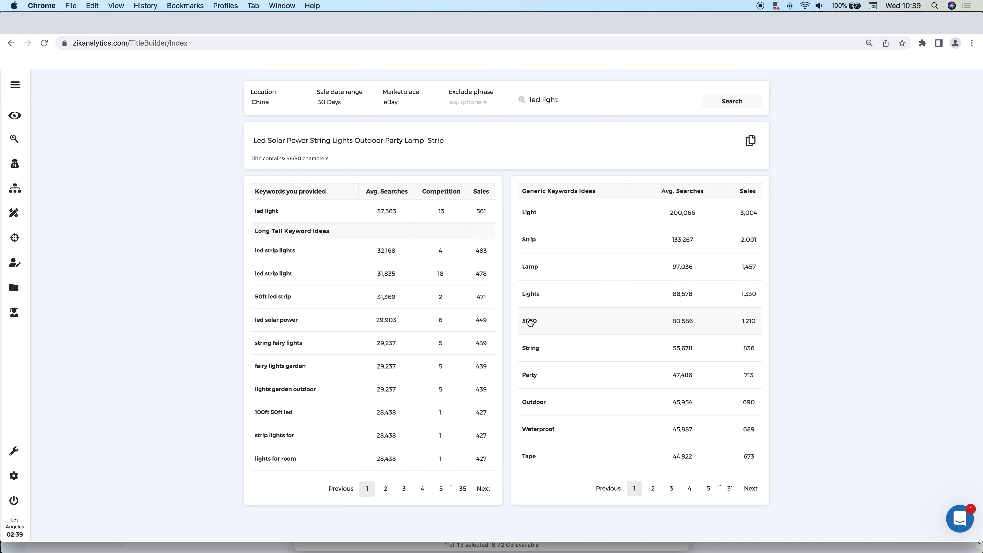
{"action": "left_click", "coordinate": [540, 433]}
- Compare the draft with the eBay listing's title and try to add the long tail keyword "string fairy lights"
{"action": "left_click", "coordinate": [396, 34]}
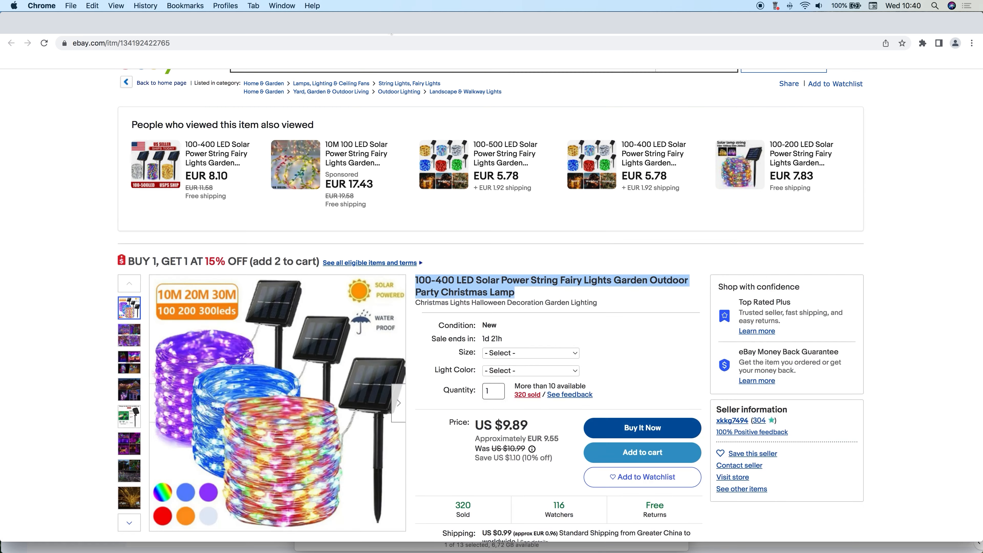
{"action": "left_click", "coordinate": [246, 34]}
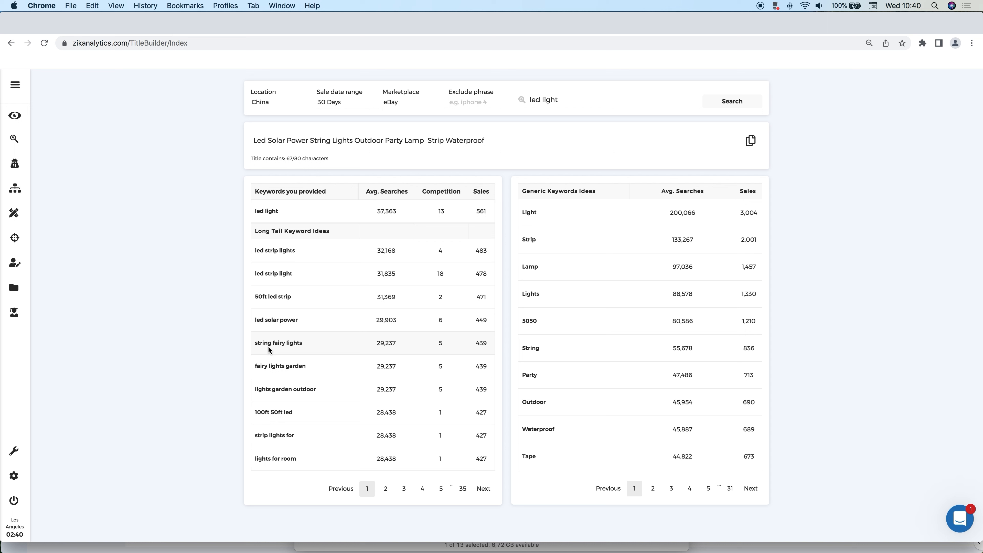
{"action": "left_click", "coordinate": [285, 348]}
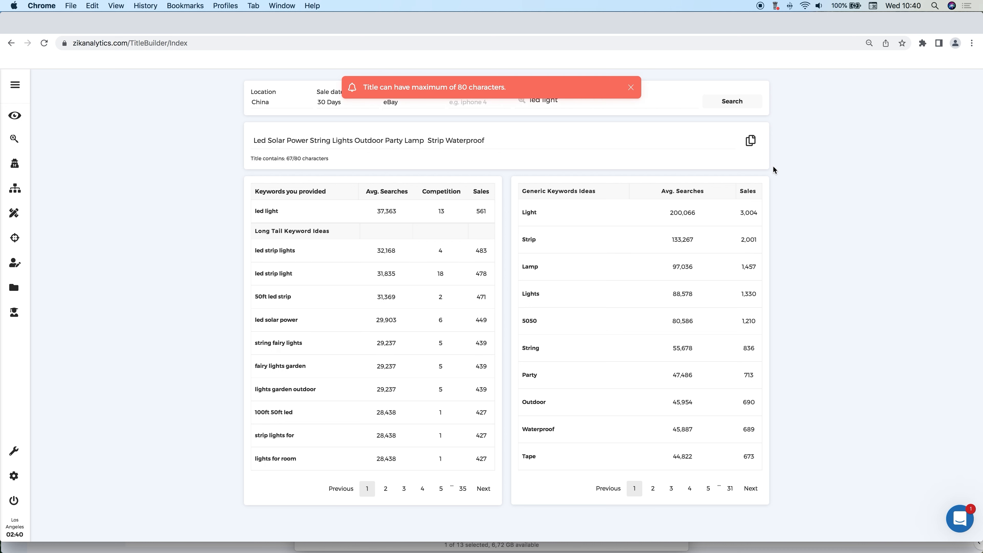
- Add the word "Fairy" to the title and place it between "Party" and "Lamp"
{"action": "left_click", "coordinate": [531, 136]}
{"action": "type", "text": "Fai"}
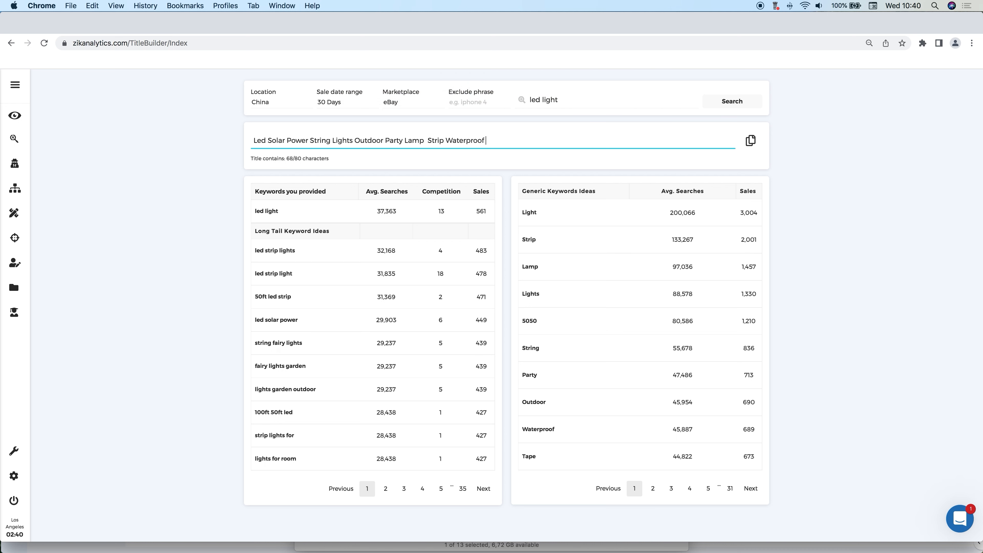
{"action": "type", "text": "ry"}
{"action": "double_click", "coordinate": [493, 144]}
{"action": "key", "text": "super+x"}
{"action": "left_click", "coordinate": [404, 142]}
{"action": "key", "text": "super+v"}
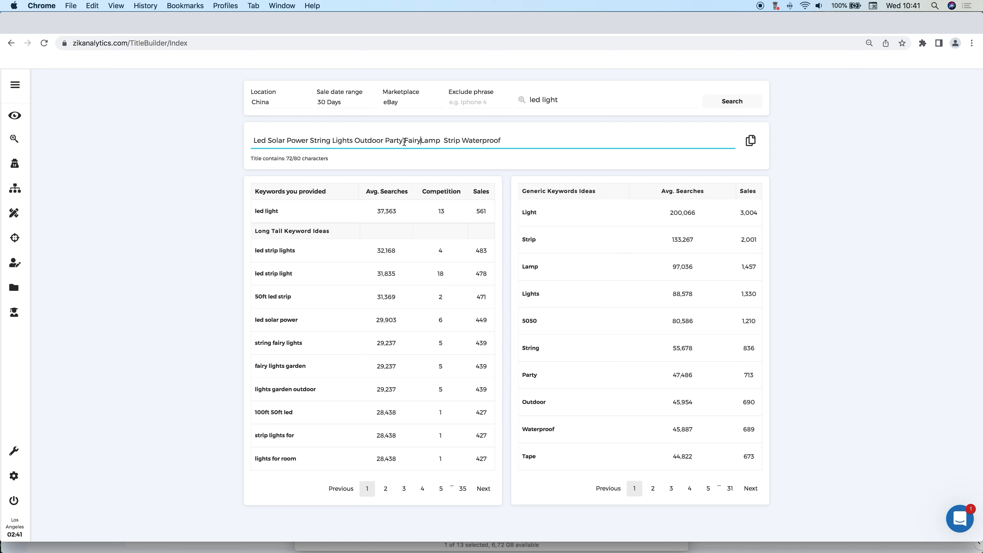
- Move "Waterproof" and "Strip" from the end of the title to between "Outdoor" and "Party"
{"action": "double_click", "coordinate": [483, 142]}
{"action": "key", "text": "super+x"}
{"action": "left_click", "coordinate": [385, 137]}
{"action": "key", "text": "super+v"}
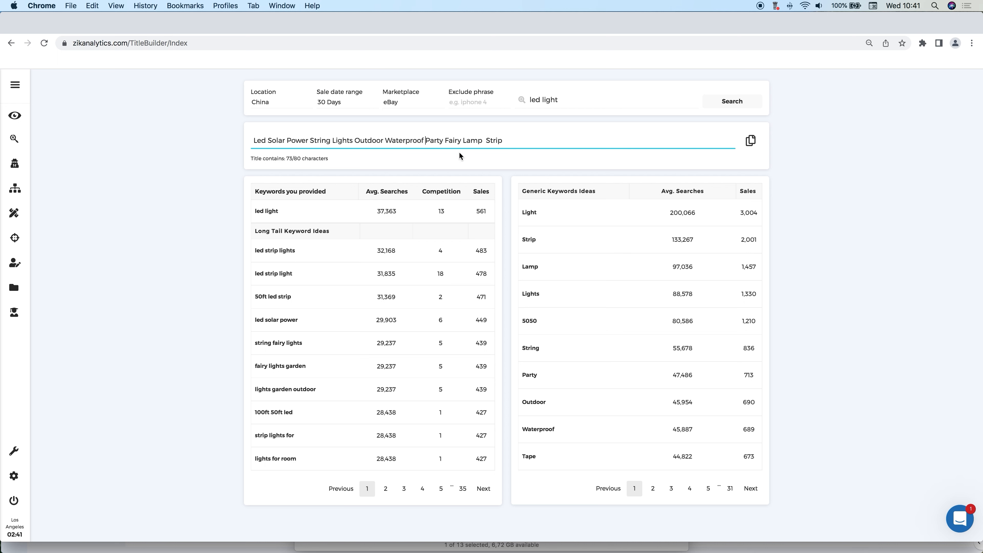
{"action": "left_click", "coordinate": [502, 141]}
{"action": "left_click", "coordinate": [425, 140]}
{"action": "key", "text": "cmd+v"}
- Append the generic keyword "Light" to the title and copy the finished title
{"action": "left_click", "coordinate": [531, 214]}
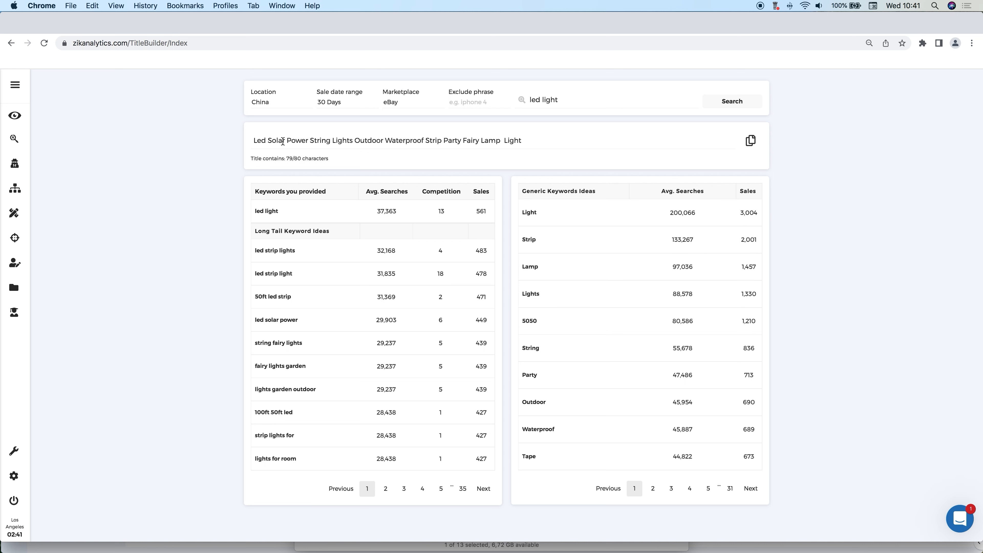
{"action": "left_click", "coordinate": [749, 144]}
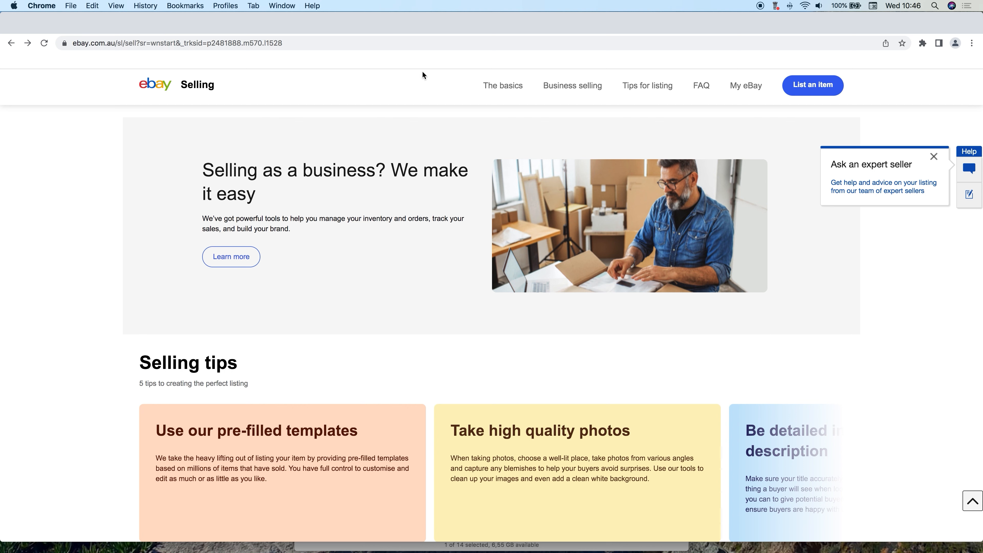
- On eBay, start a new listing for "led light" and set the item condition to Brand New
{"action": "left_click", "coordinate": [810, 94]}
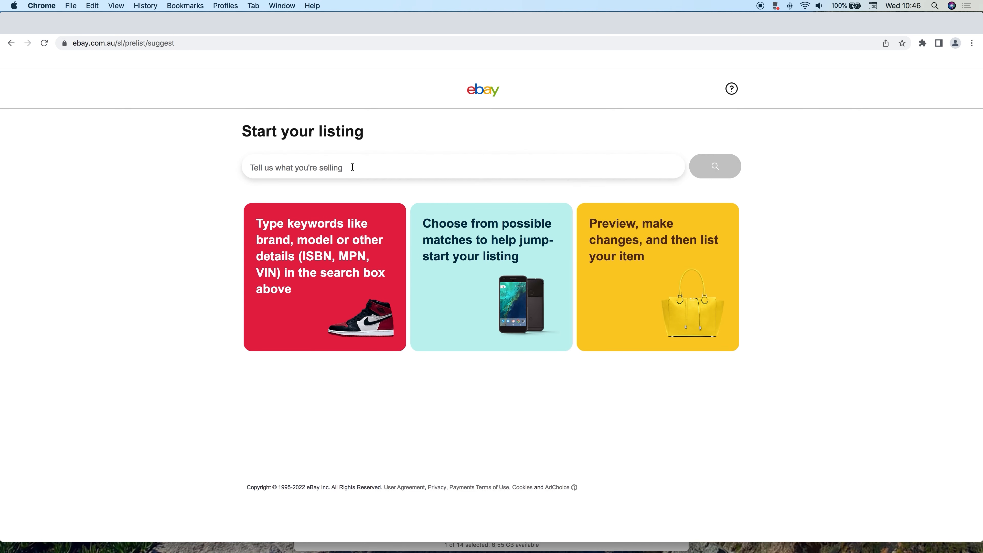
{"action": "type", "text": "led light"}
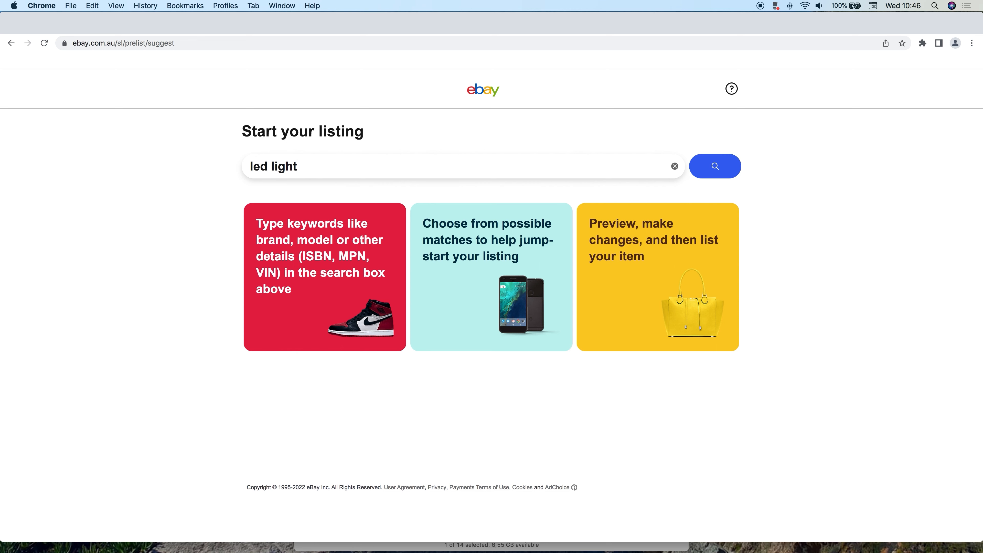
{"action": "key", "text": "Return"}
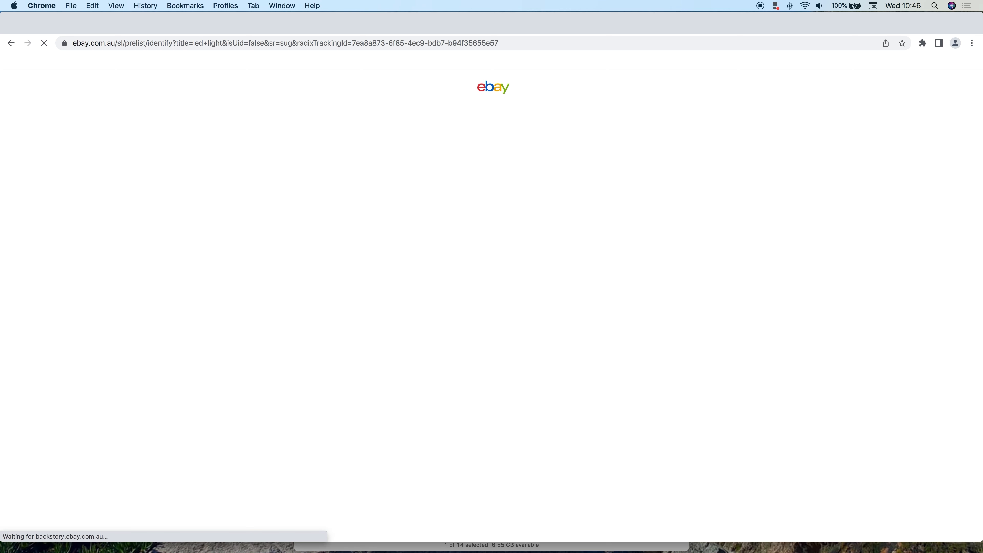
{"action": "left_click", "coordinate": [387, 220]}
{"action": "left_click", "coordinate": [378, 155]}
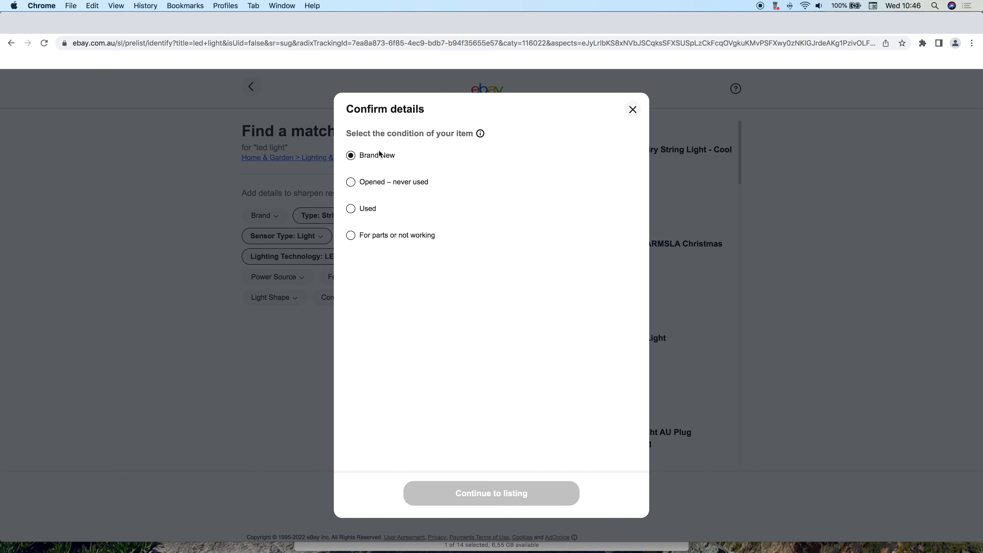
{"action": "left_click", "coordinate": [518, 489]}
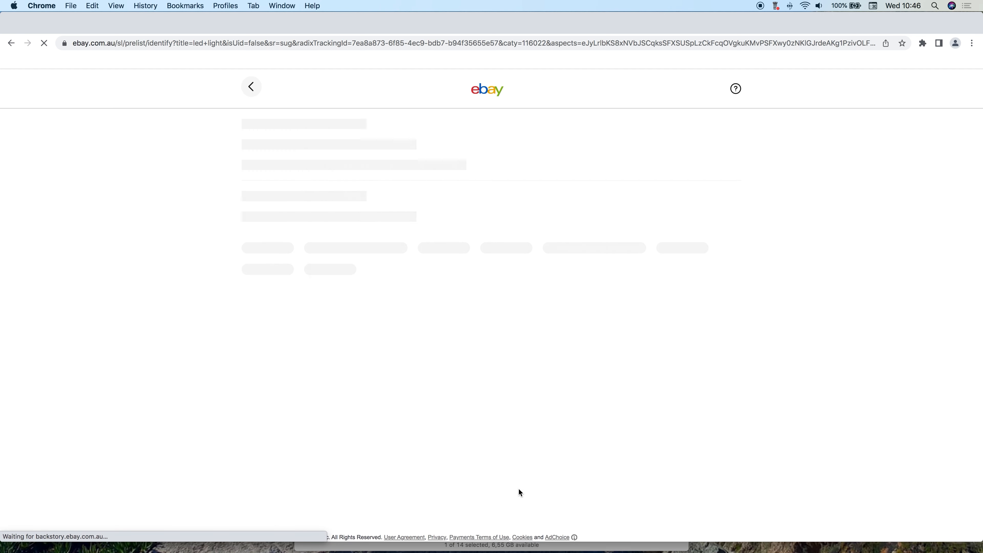
- Fill in the phone number in the seller's contact info
{"action": "left_click", "coordinate": [456, 189]}
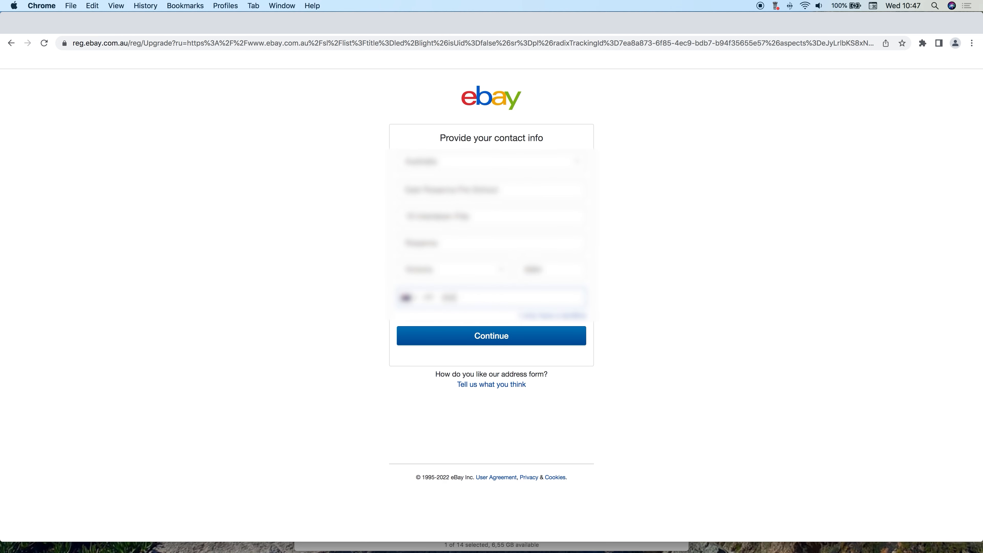
{"action": "type", "text": "000000000"}
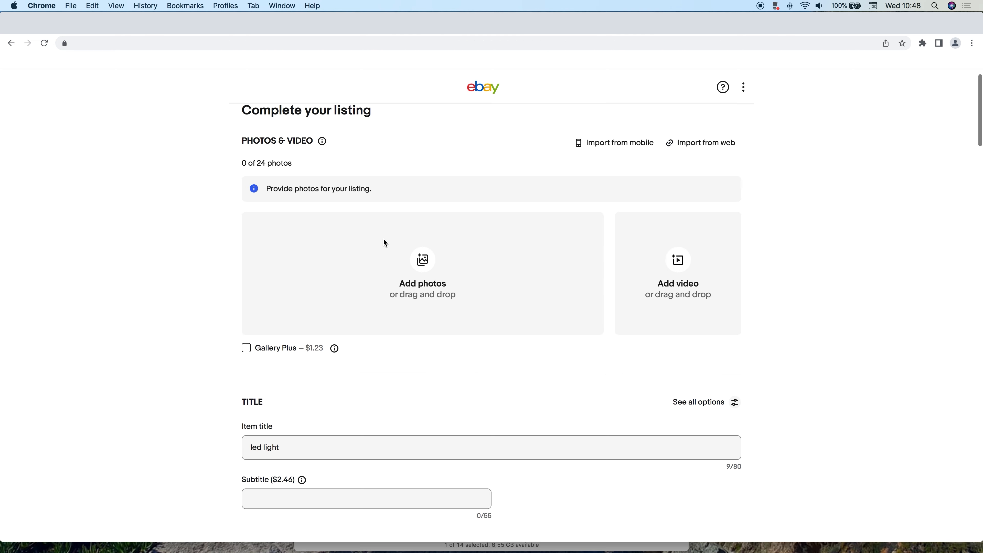
- Replace the listing's item title with the copied "Led Solar Power String Lights Outdoor Waterproof Strip Party Fairy Lamp Light"
{"action": "scroll", "coordinate": [384, 239], "scroll_direction": "up", "scroll_amount": 1}
{"action": "scroll", "coordinate": [383, 239], "scroll_direction": "down", "scroll_amount": 1}
{"action": "scroll", "coordinate": [384, 241], "scroll_direction": "down", "scroll_amount": 5}
{"action": "scroll", "coordinate": [384, 240], "scroll_direction": "up", "scroll_amount": 7}
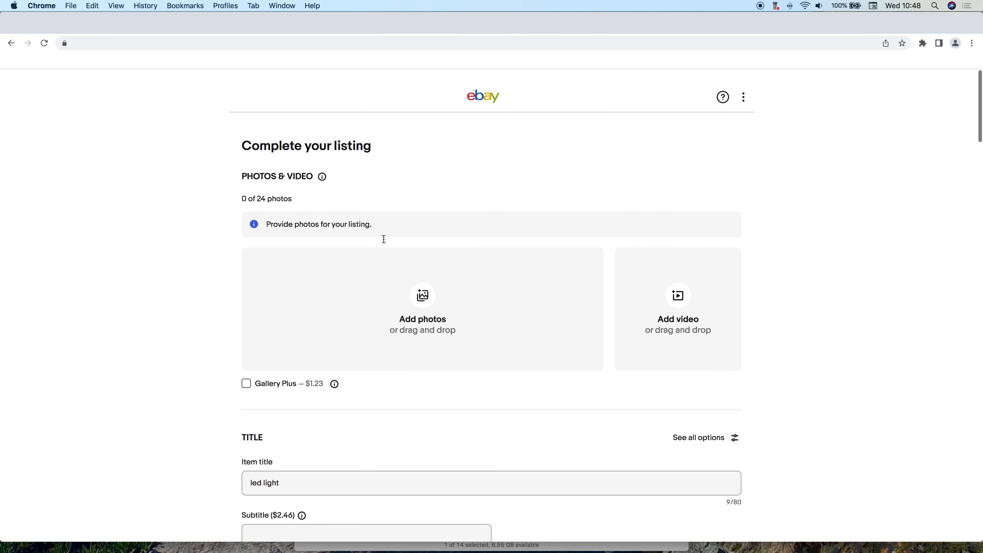
{"action": "scroll", "coordinate": [384, 239], "scroll_direction": "down", "scroll_amount": 2}
{"action": "double_click", "coordinate": [286, 410]}
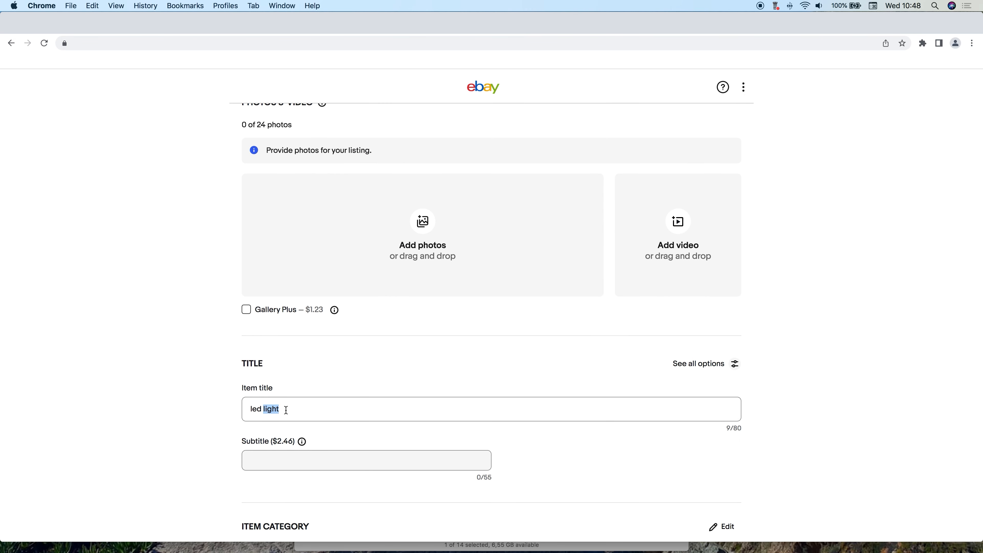
{"action": "key", "text": "super+v"}
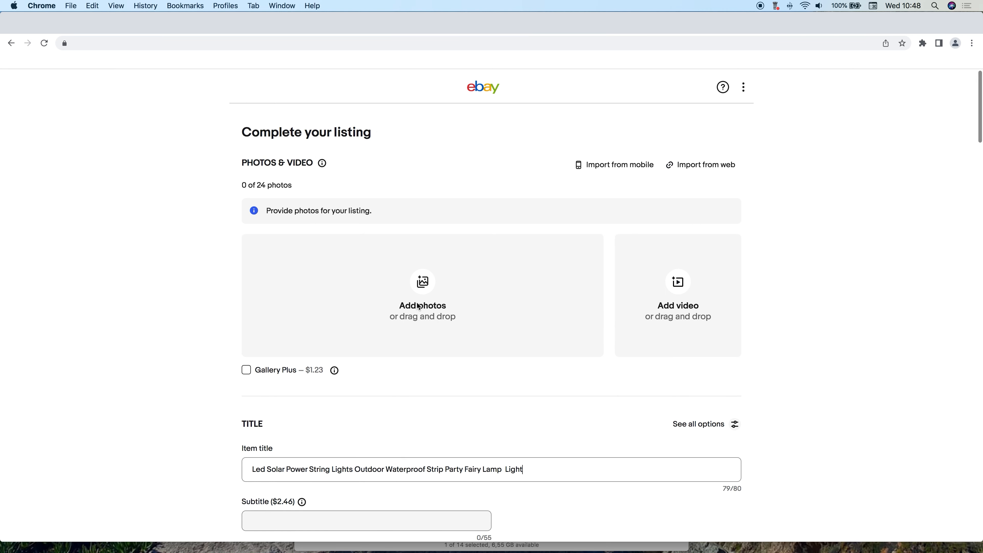
- Save the first two product photos from the existing solar string lights listing's image gallery to the computer
{"action": "right_click", "coordinate": [382, 175]}
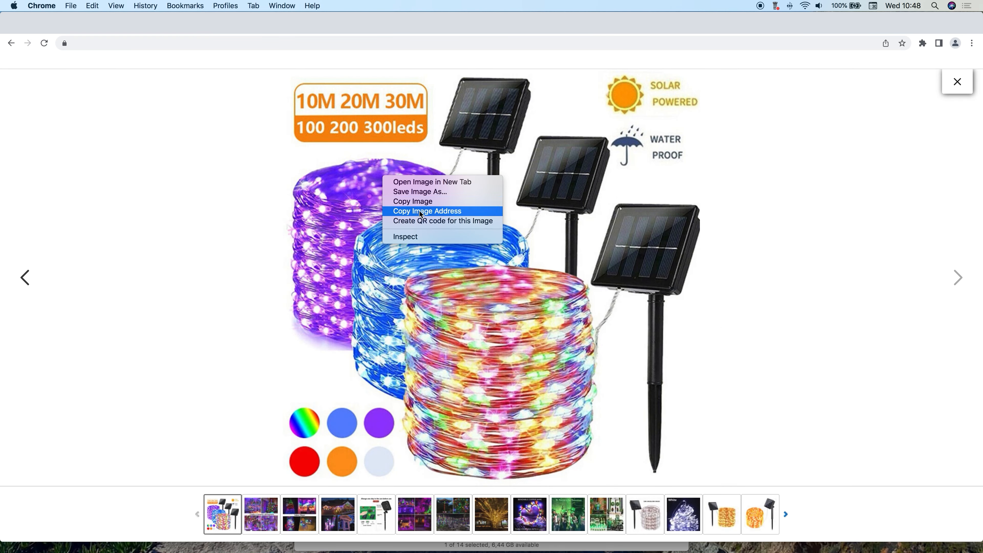
{"action": "left_click", "coordinate": [420, 192]}
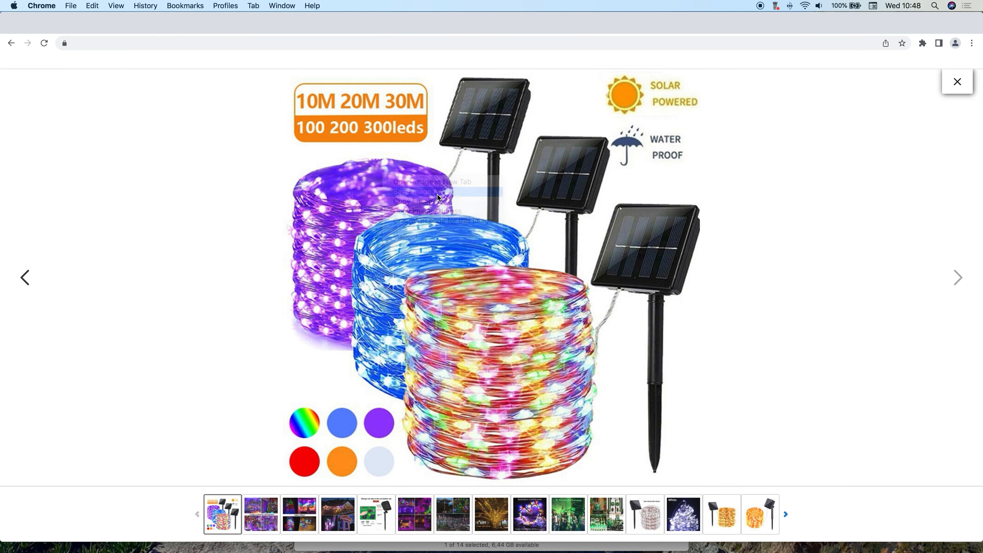
{"action": "key", "text": "Return"}
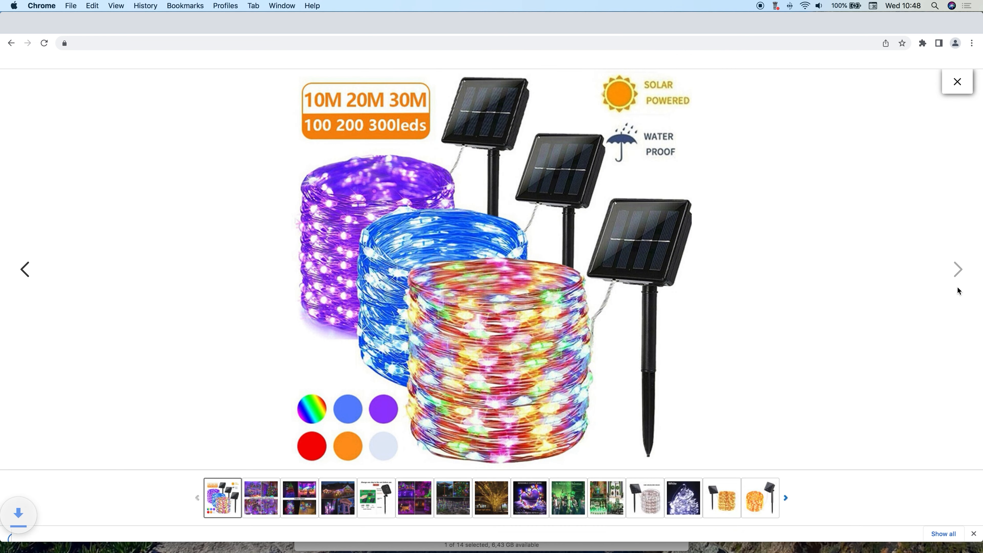
{"action": "left_click", "coordinate": [958, 271]}
{"action": "right_click", "coordinate": [516, 240]}
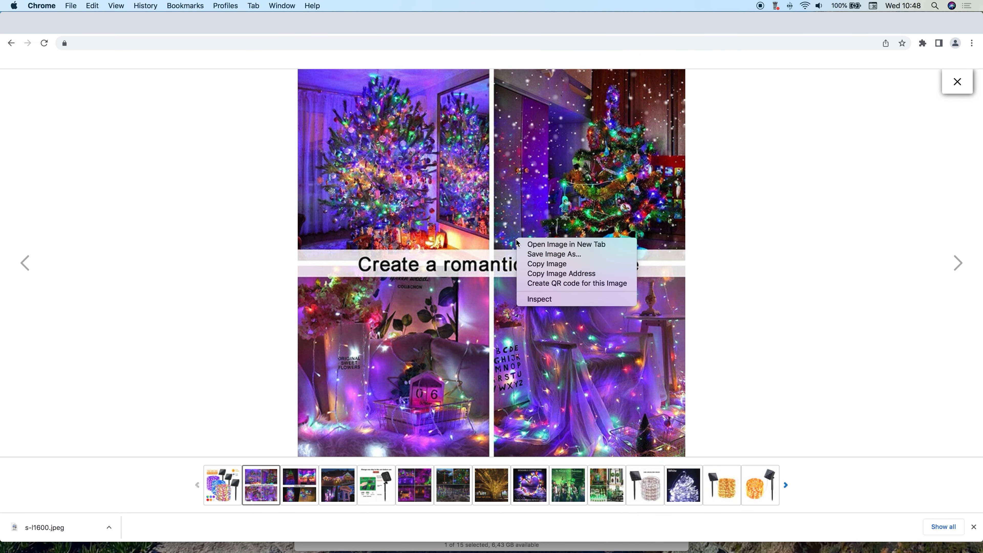
{"action": "left_click", "coordinate": [583, 255]}
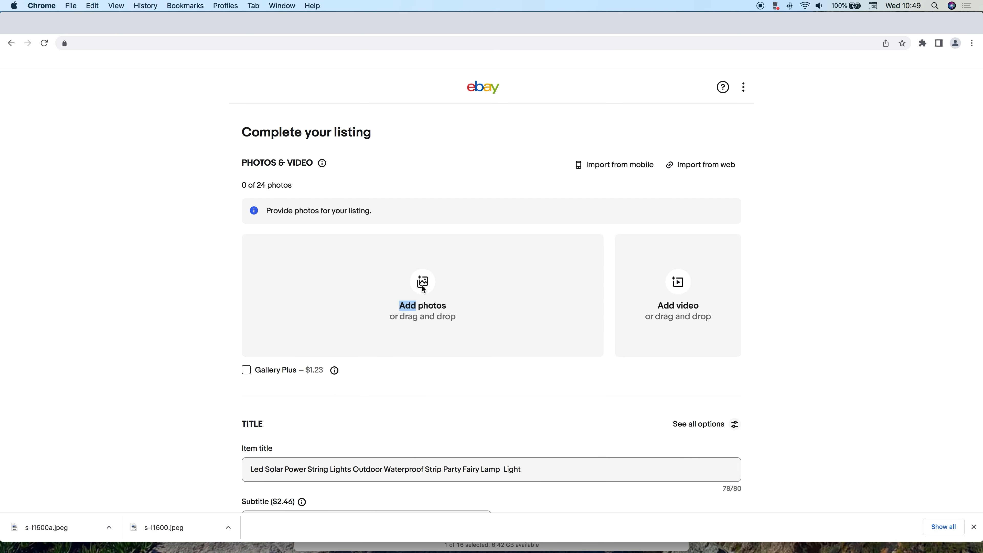
- Upload the photos s-l1600.jpeg and s-l1600a.jpeg from the Desktop to the new listing
{"action": "left_click", "coordinate": [422, 289]}
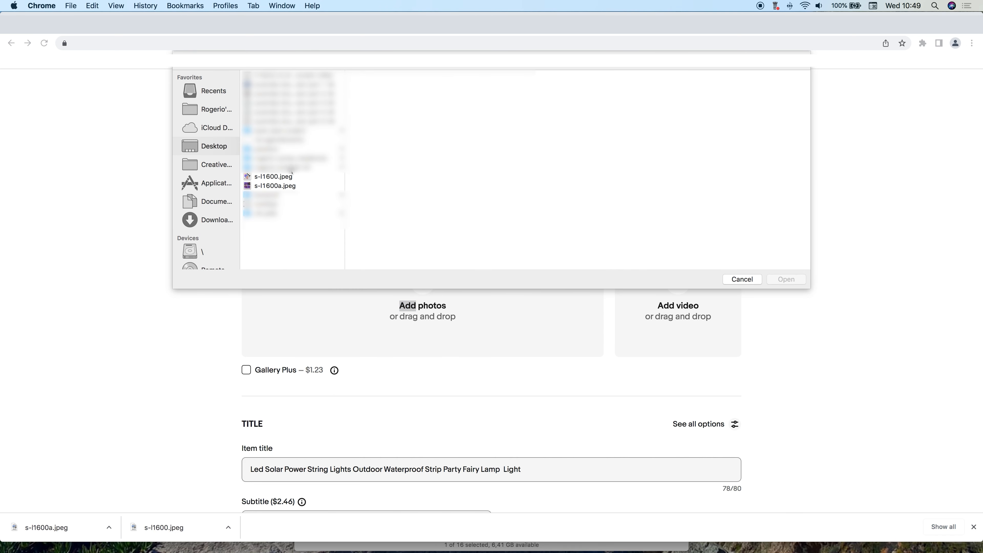
{"action": "left_click", "coordinate": [277, 186]}
{"action": "left_click", "coordinate": [292, 176], "text": "shift"}
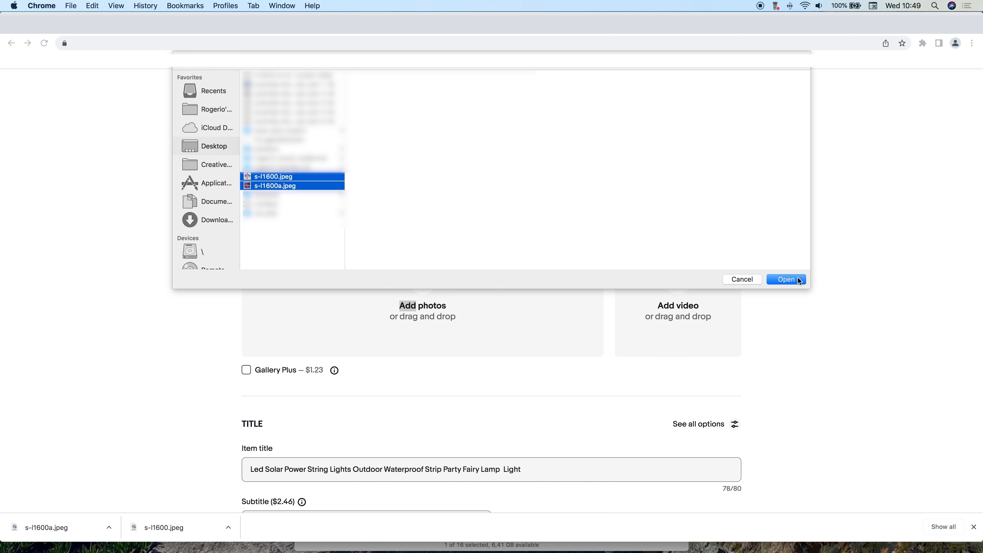
{"action": "left_click", "coordinate": [785, 280]}
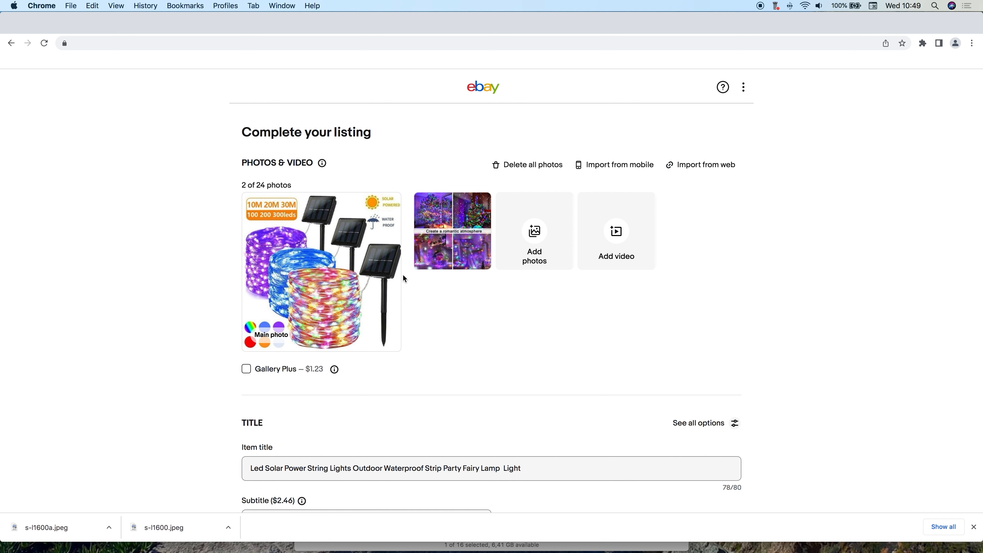
- Review the new listing's photo allowance, item category, and required and additional item specifics
{"action": "left_click_drag", "start_coordinate": [271, 185], "coordinate": [260, 182]}
{"action": "scroll", "coordinate": [394, 310], "scroll_direction": "down", "scroll_amount": 3}
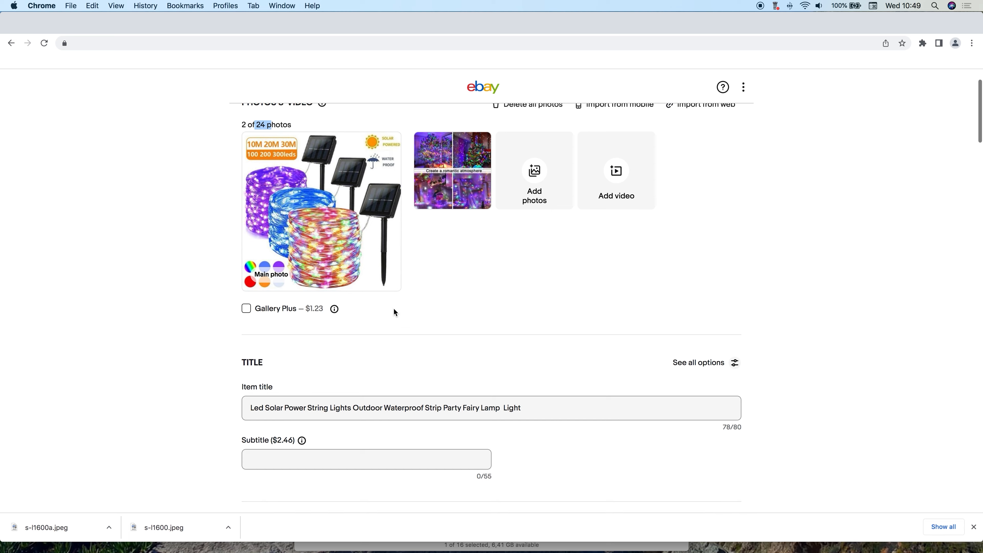
{"action": "scroll", "coordinate": [394, 309], "scroll_direction": "down", "scroll_amount": 7}
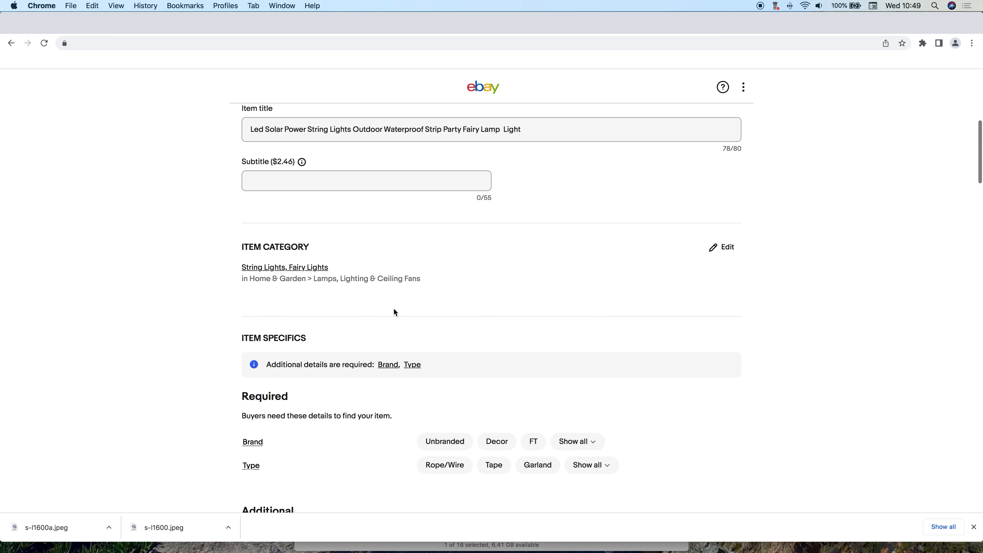
{"action": "scroll", "coordinate": [395, 312], "scroll_direction": "down", "scroll_amount": 3}
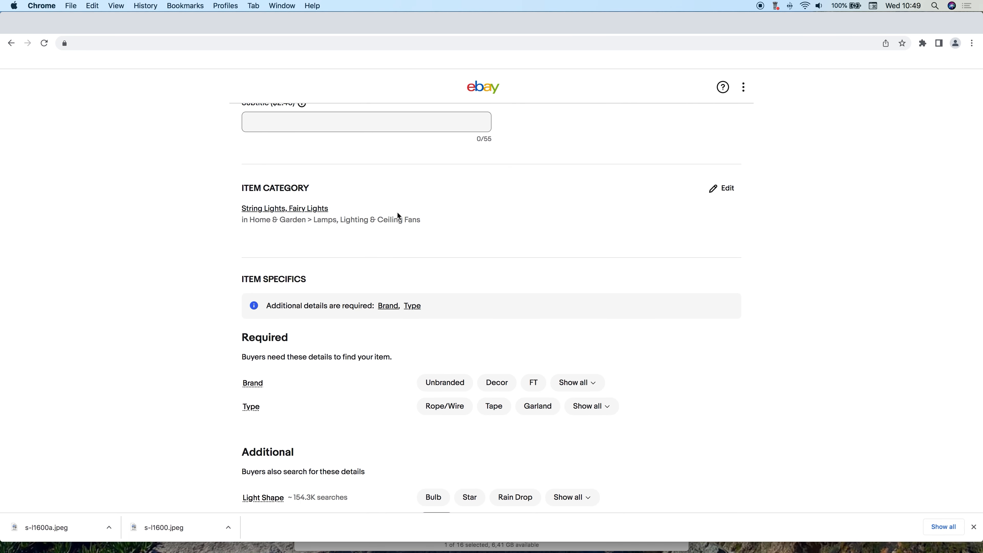
{"action": "scroll", "coordinate": [399, 216], "scroll_direction": "down", "scroll_amount": 6}
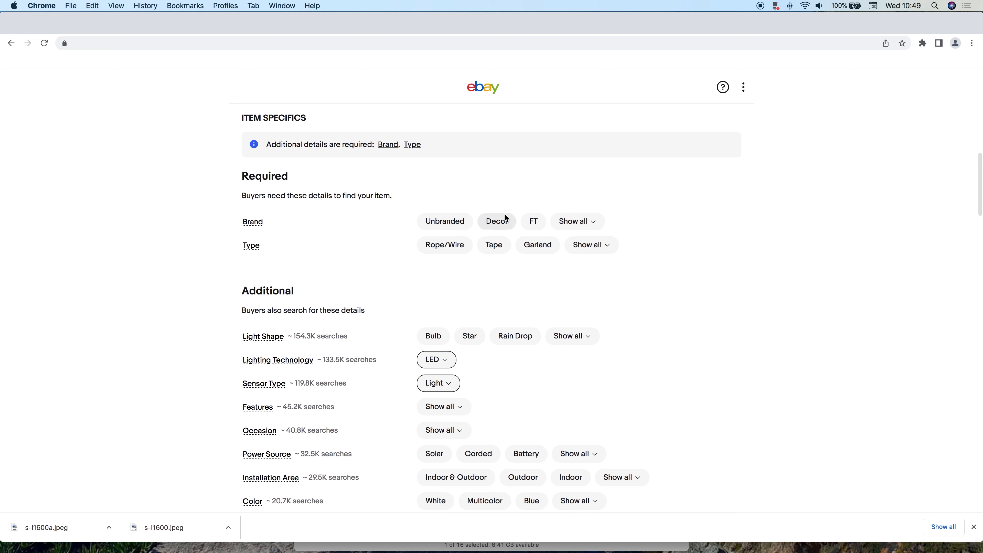
{"action": "scroll", "coordinate": [415, 256], "scroll_direction": "down", "scroll_amount": 4}
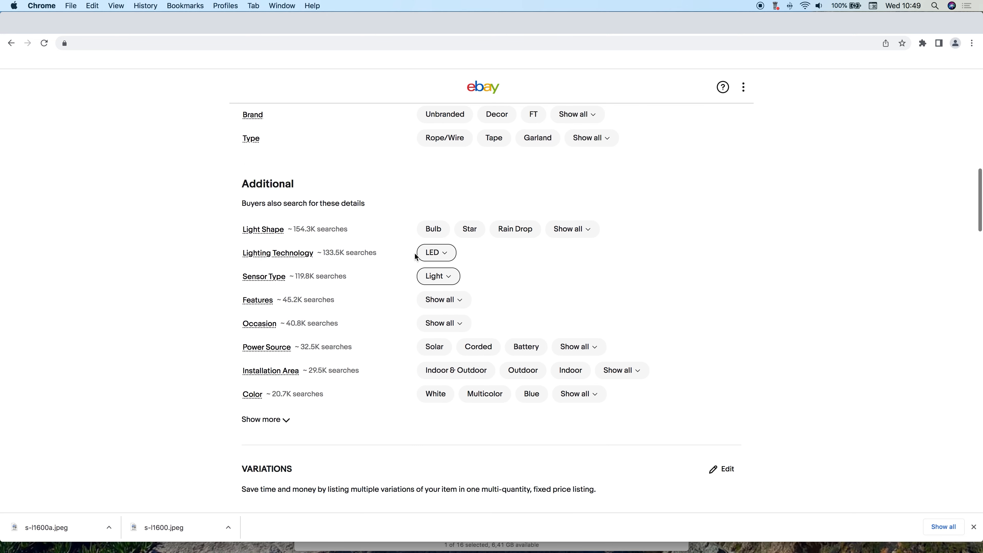
- Switch to the Alibaba supplier's product page and examine the string lights' product details and specification table
{"action": "left_click", "coordinate": [372, 24]}
{"action": "left_click", "coordinate": [958, 90]}
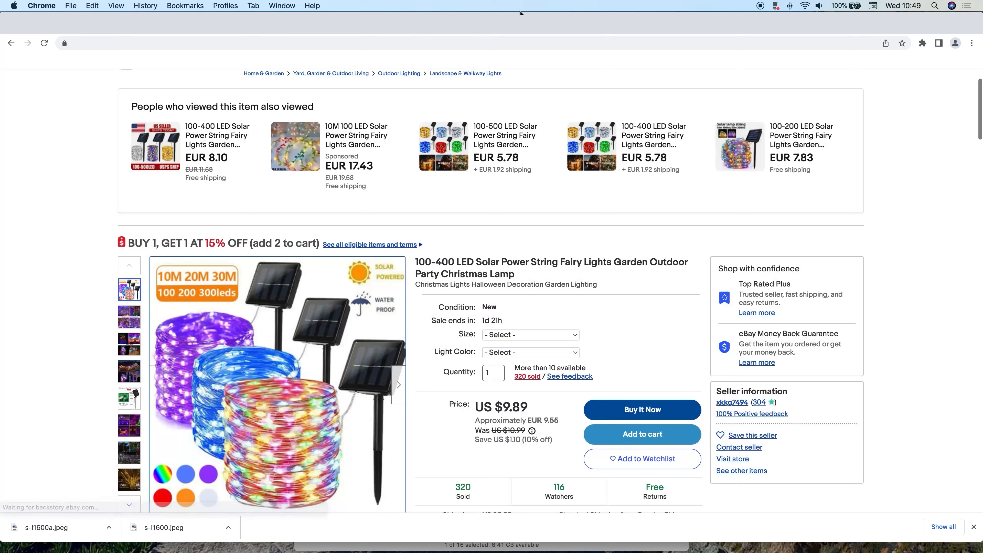
{"action": "left_click", "coordinate": [480, 23]}
{"action": "scroll", "coordinate": [370, 275], "scroll_direction": "down", "scroll_amount": 3}
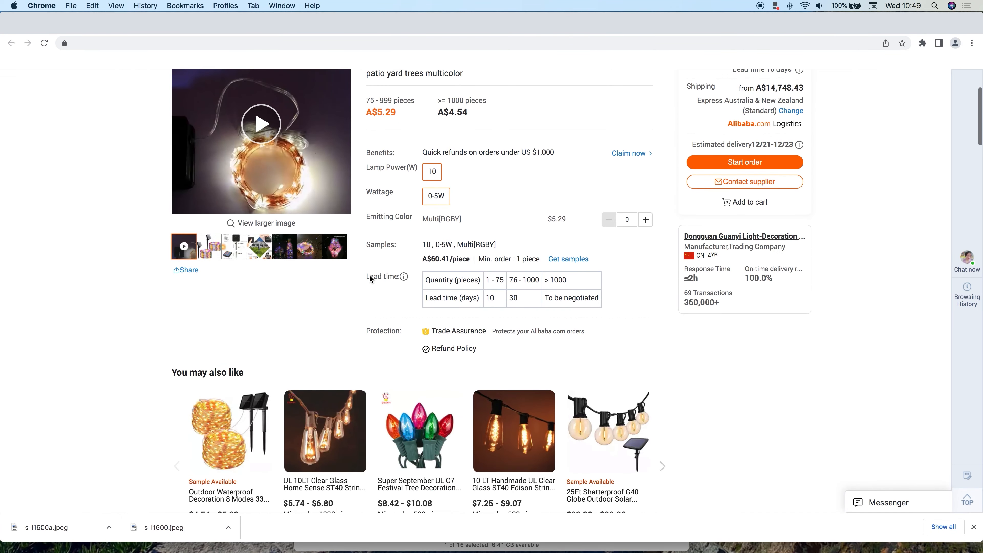
{"action": "scroll", "coordinate": [371, 278], "scroll_direction": "down", "scroll_amount": 15}
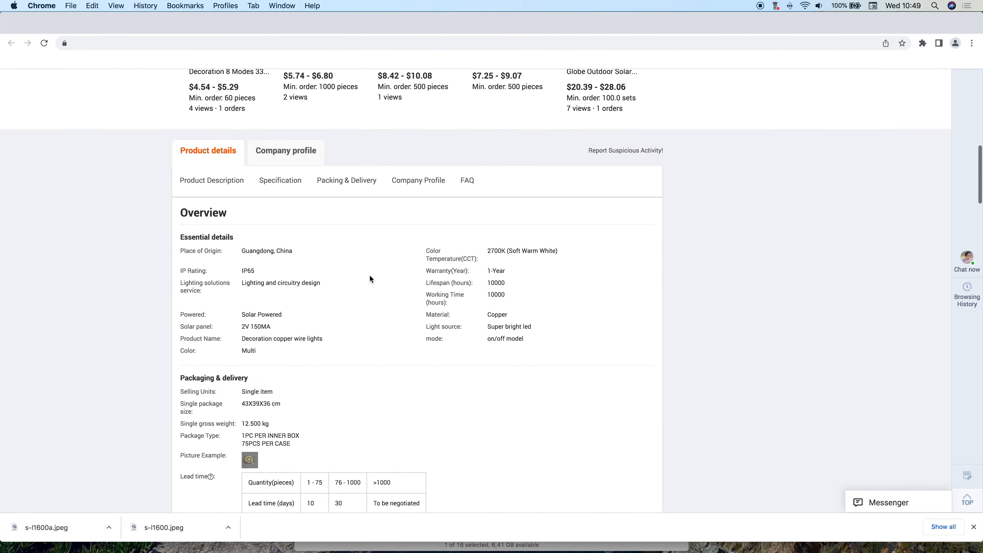
{"action": "scroll", "coordinate": [369, 275], "scroll_direction": "down", "scroll_amount": 7}
{"action": "scroll", "coordinate": [369, 275], "scroll_direction": "up", "scroll_amount": 8}
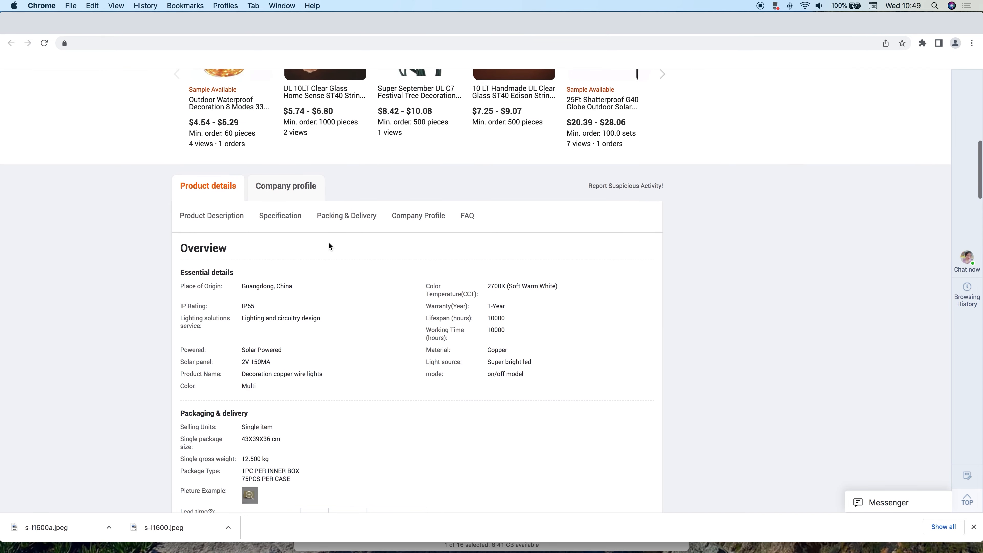
{"action": "left_click", "coordinate": [286, 216]}
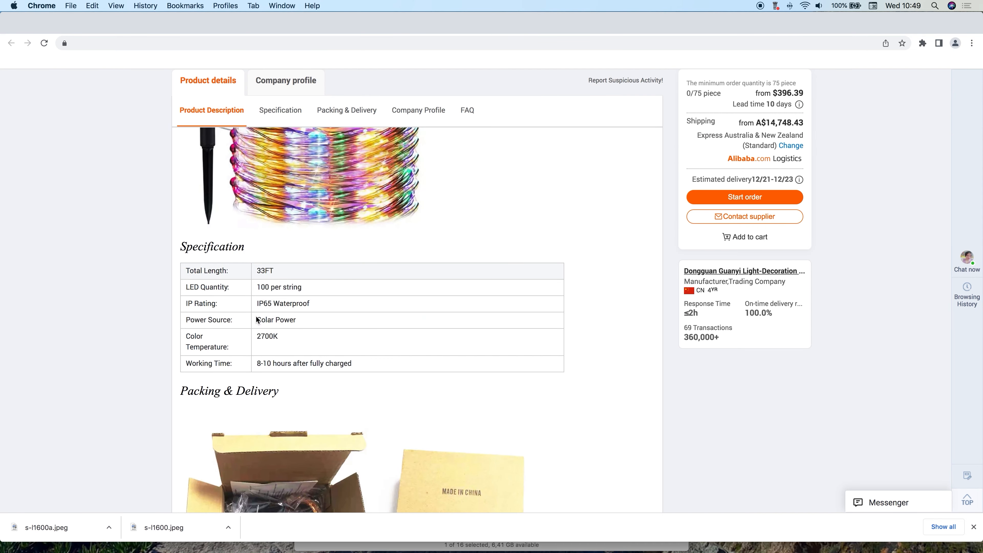
{"action": "scroll", "coordinate": [289, 285], "scroll_direction": "down", "scroll_amount": 1}
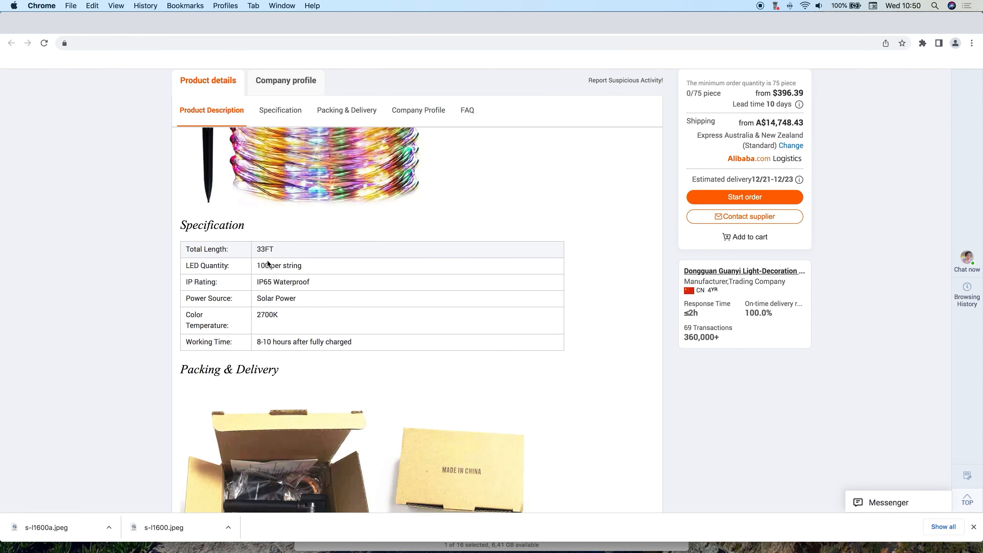
{"action": "scroll", "coordinate": [267, 263], "scroll_direction": "down", "scroll_amount": 3}
{"action": "scroll", "coordinate": [267, 264], "scroll_direction": "up", "scroll_amount": 3}
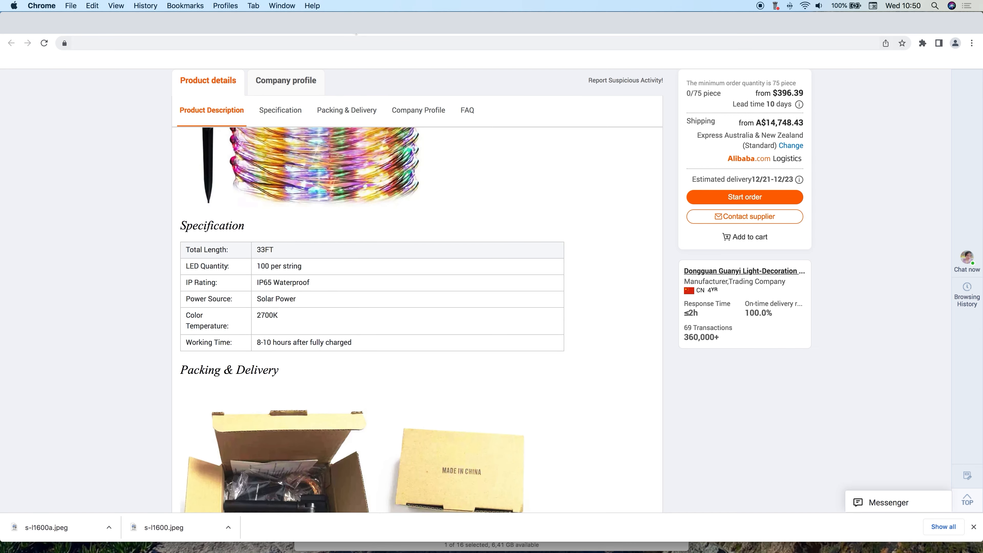
- Return to the eBay listing draft and review its additional item specifics, variations, condition and description sections
{"action": "left_click", "coordinate": [302, 34]}
{"action": "left_click", "coordinate": [256, 34]}
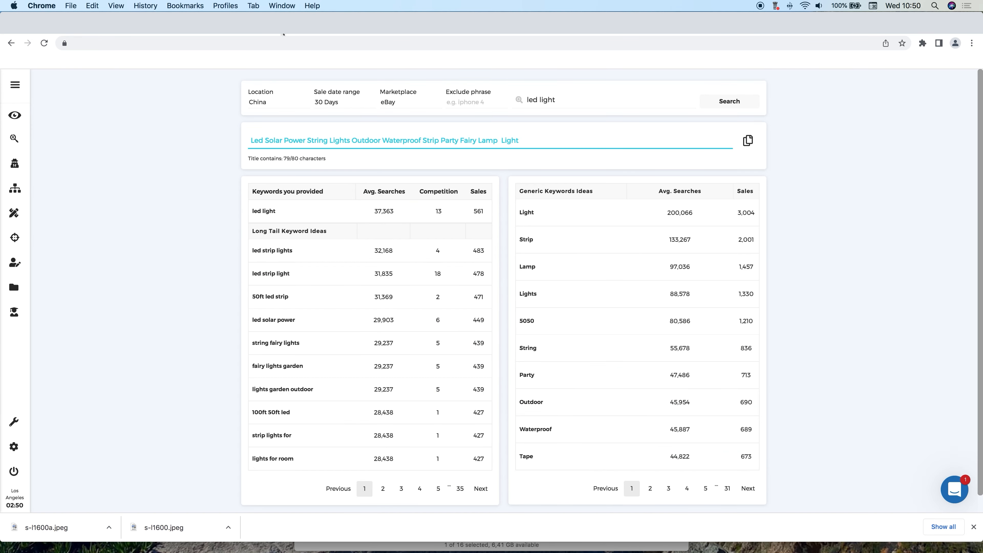
{"action": "left_click", "coordinate": [630, 34]}
{"action": "scroll", "coordinate": [291, 355], "scroll_direction": "down", "scroll_amount": 8}
{"action": "left_click", "coordinate": [303, 424]}
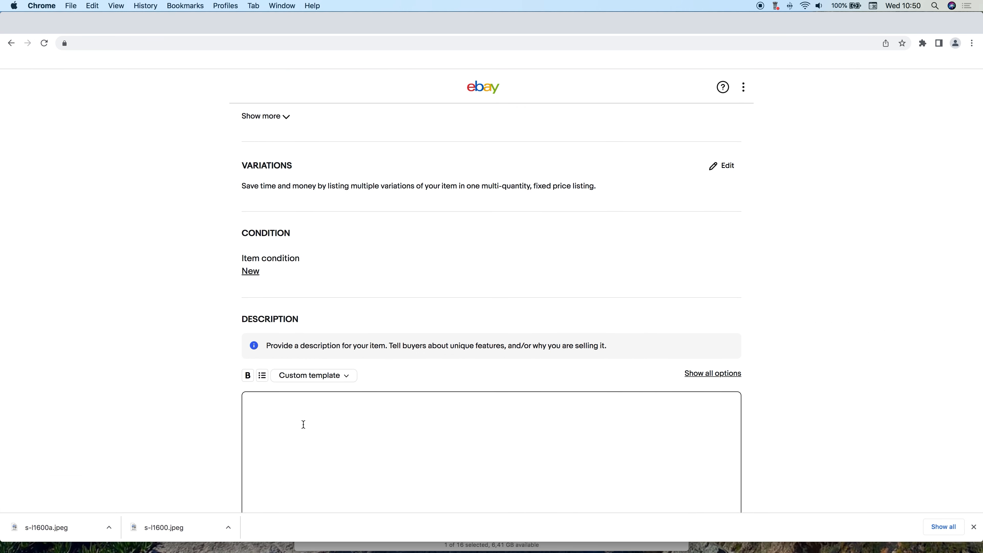
{"action": "scroll", "coordinate": [303, 424], "scroll_direction": "up", "scroll_amount": 10}
{"action": "scroll", "coordinate": [304, 426], "scroll_direction": "down", "scroll_amount": 3}
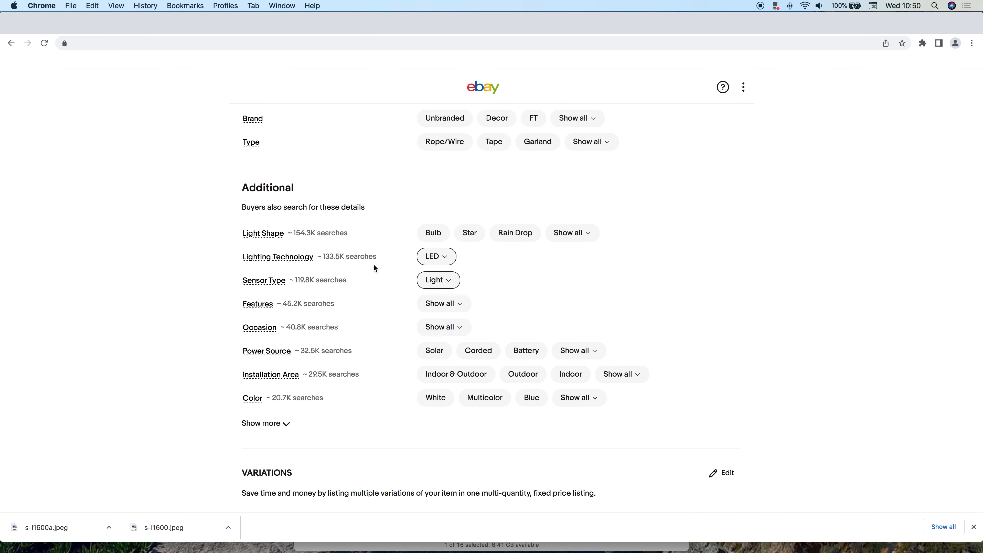
{"action": "scroll", "coordinate": [427, 386], "scroll_direction": "down", "scroll_amount": 1}
{"action": "scroll", "coordinate": [427, 386], "scroll_direction": "down", "scroll_amount": 2}
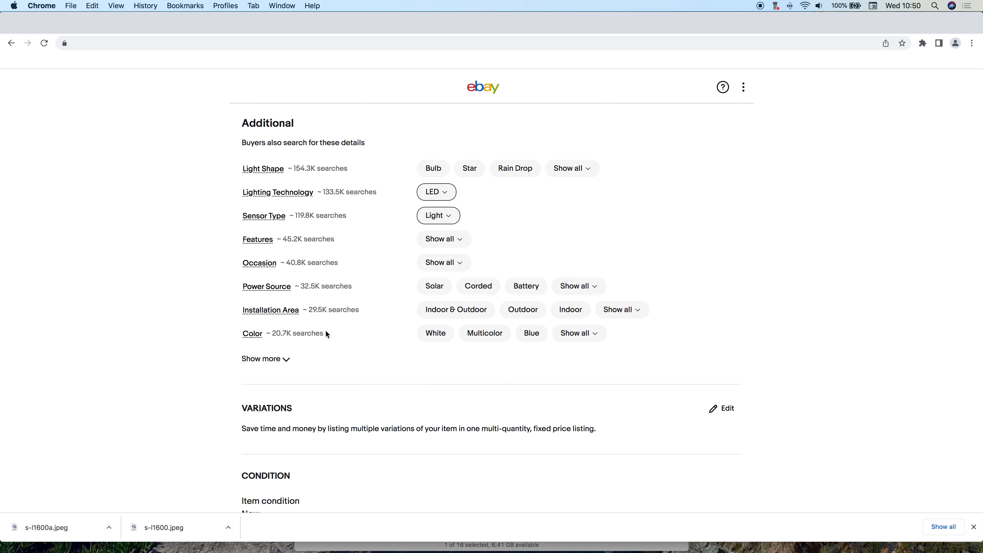
{"action": "scroll", "coordinate": [373, 332], "scroll_direction": "down", "scroll_amount": 6}
{"action": "left_click", "coordinate": [736, 177]}
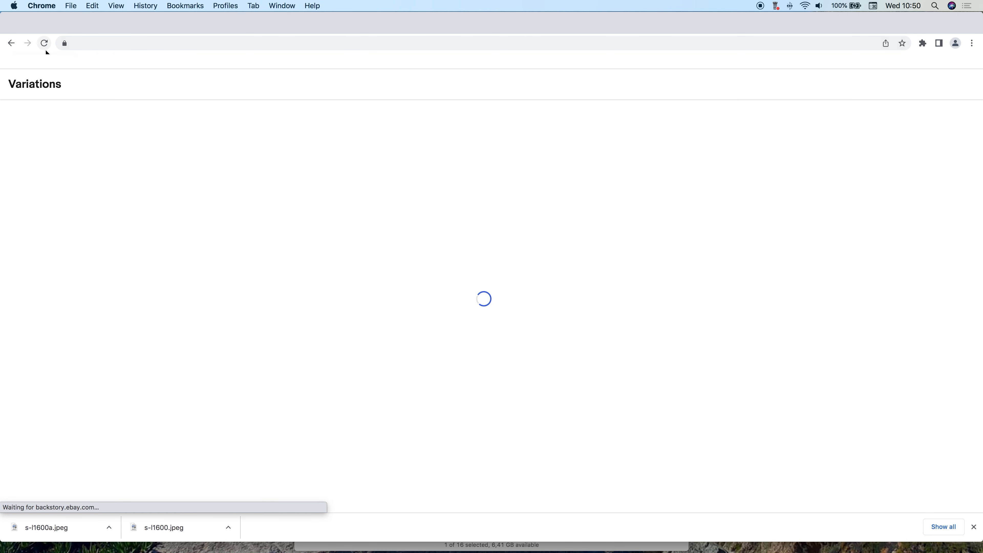
{"action": "left_click", "coordinate": [10, 43]}
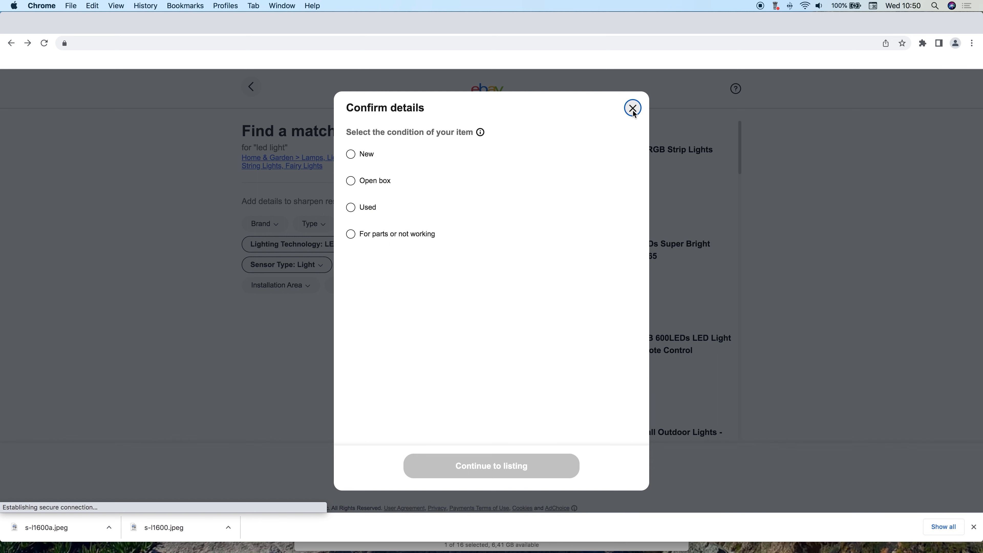
{"action": "left_click", "coordinate": [370, 154]}
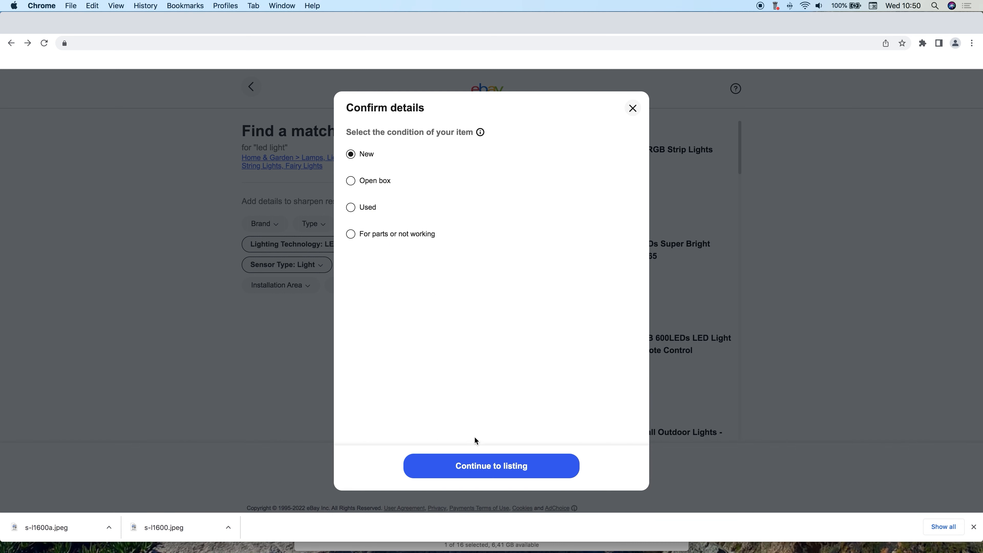
{"action": "left_click", "coordinate": [486, 463]}
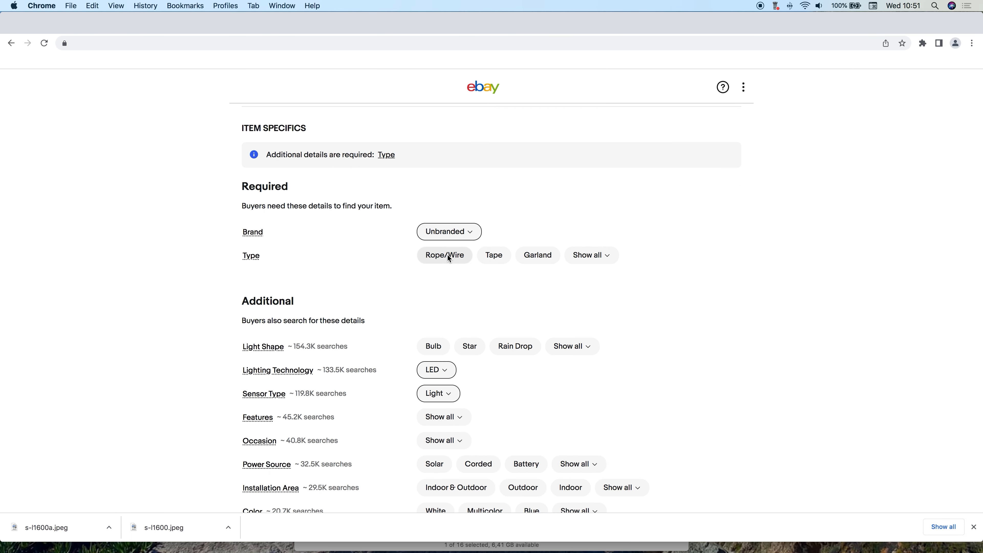
- Set the required item specific Type to Rope/Wire after checking the available type options
{"action": "left_click", "coordinate": [605, 261]}
{"action": "scroll", "coordinate": [595, 349], "scroll_direction": "down", "scroll_amount": 3}
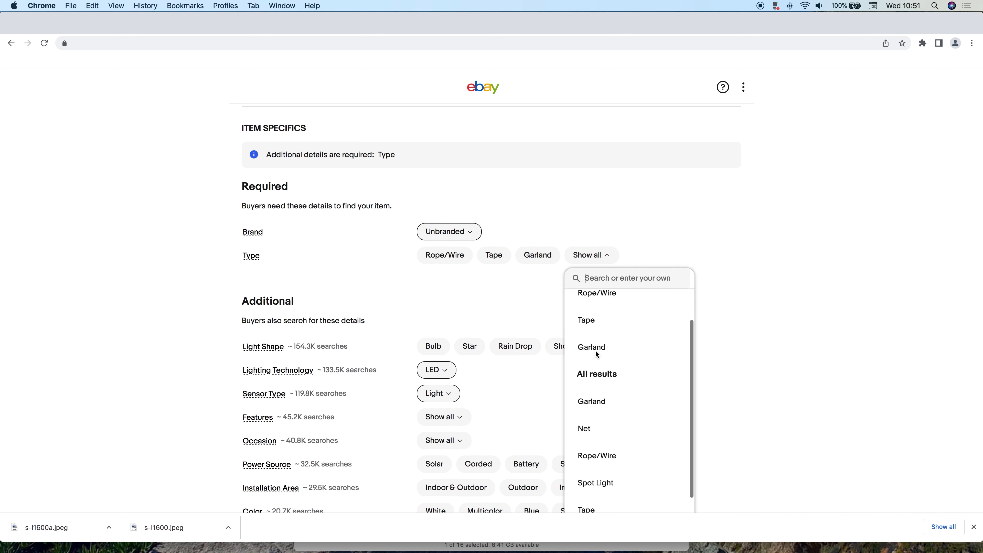
{"action": "scroll", "coordinate": [596, 353], "scroll_direction": "up", "scroll_amount": 3}
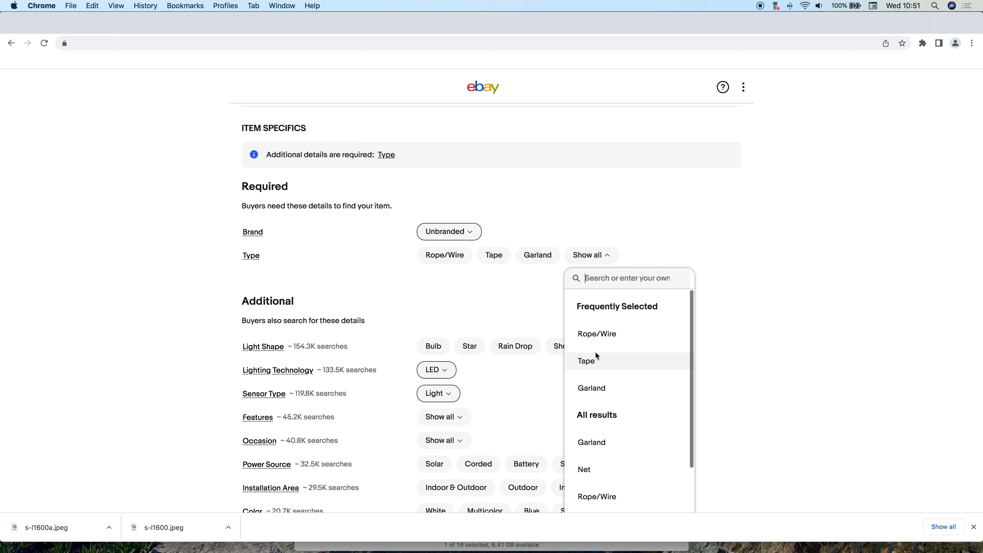
{"action": "left_click", "coordinate": [451, 255]}
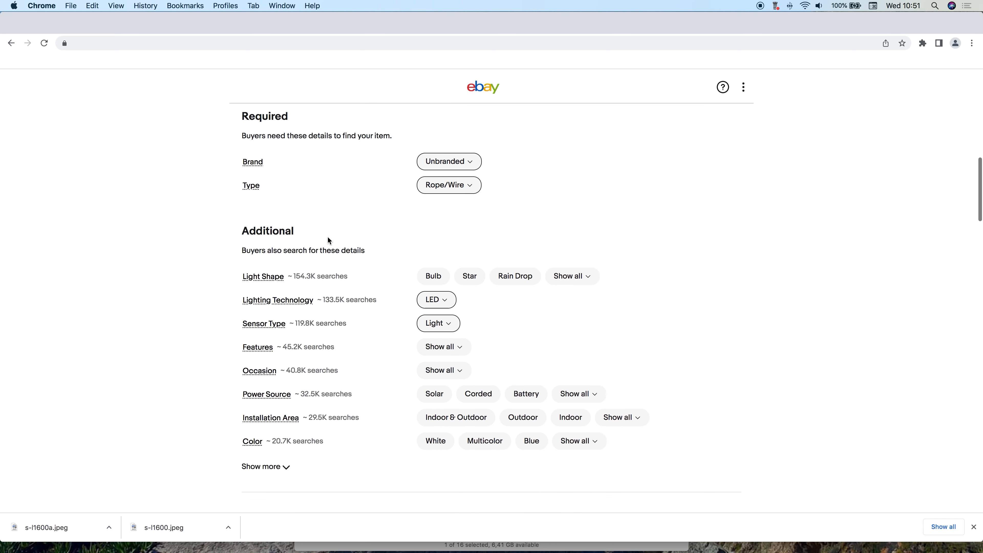
- Set the Light Shape item specific to Bulb and check the available Sensor Type options
{"action": "scroll", "coordinate": [329, 241], "scroll_direction": "down", "scroll_amount": 3}
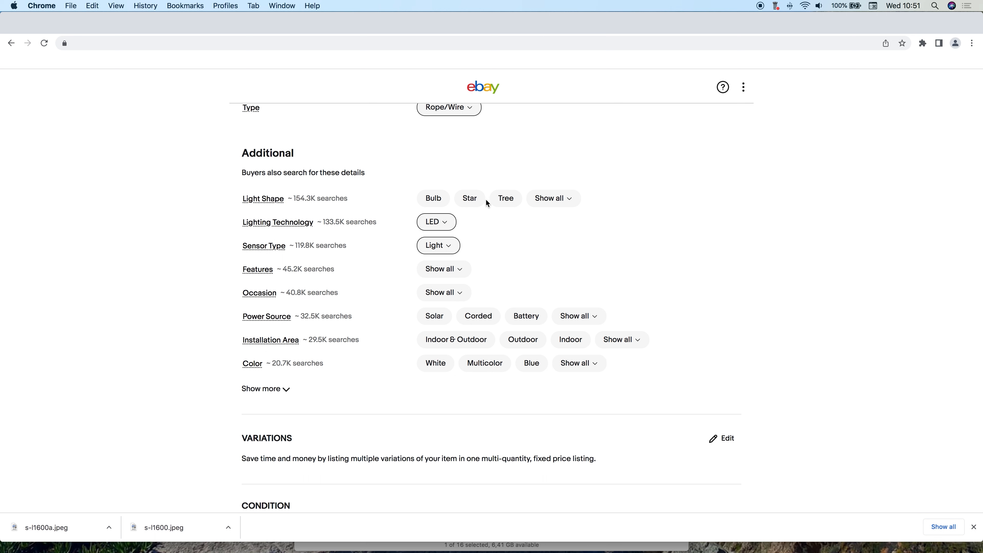
{"action": "left_click", "coordinate": [435, 198]}
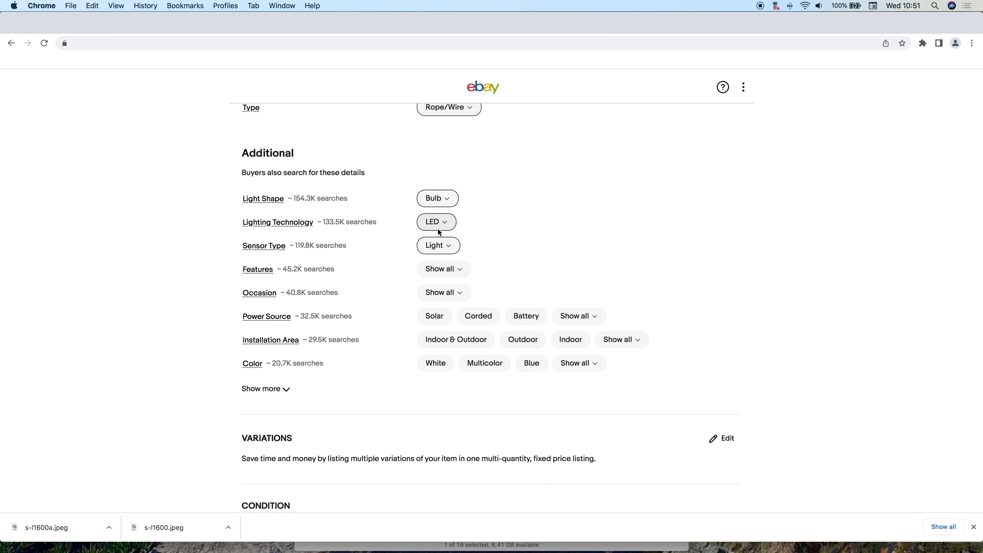
{"action": "left_click", "coordinate": [448, 245]}
{"action": "scroll", "coordinate": [445, 342], "scroll_direction": "down", "scroll_amount": 3}
{"action": "scroll", "coordinate": [448, 344], "scroll_direction": "up", "scroll_amount": 2}
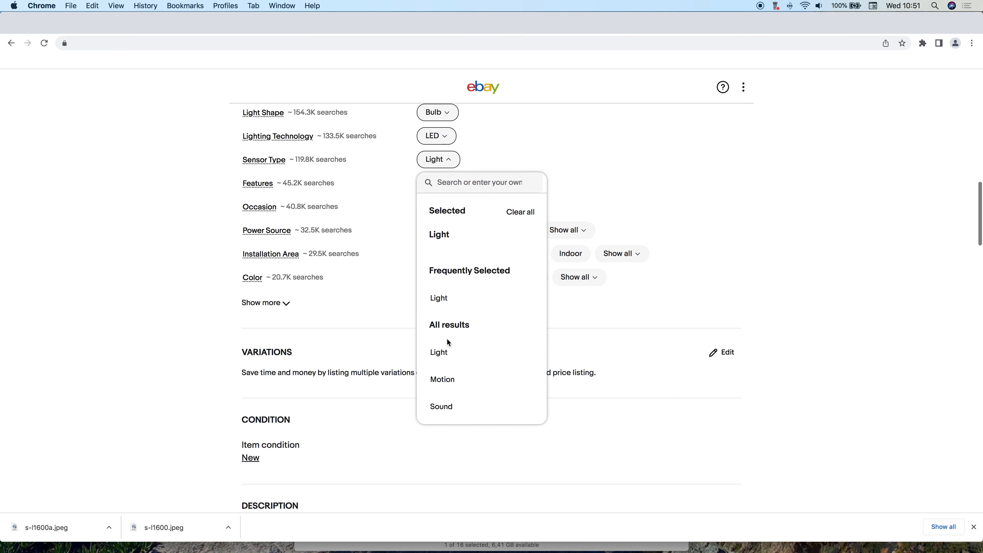
{"action": "left_click", "coordinate": [662, 184]}
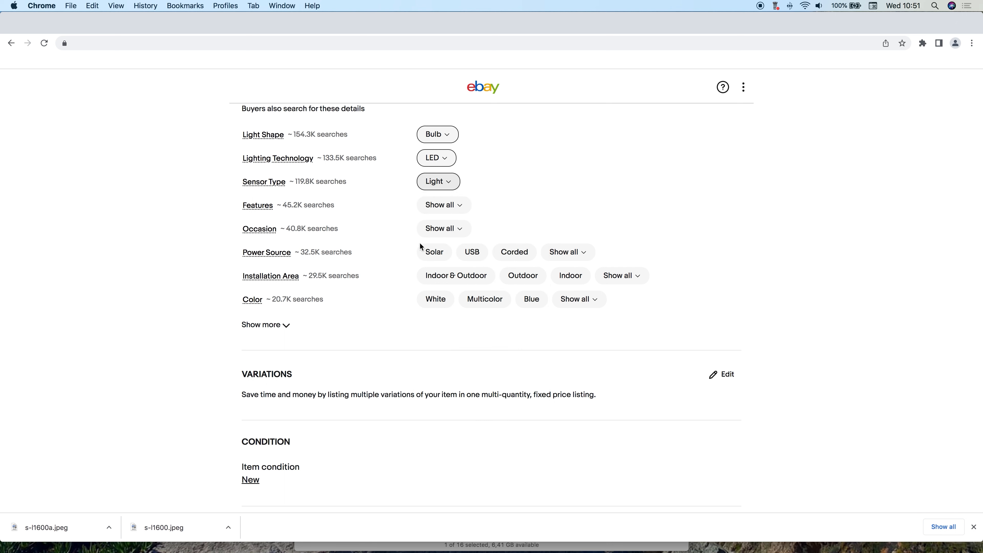
- Set the additional item specifics Power Source to Solar, Installation Area to Indoor & Outdoor, and Color to Multicolor
{"action": "left_click", "coordinate": [434, 252]}
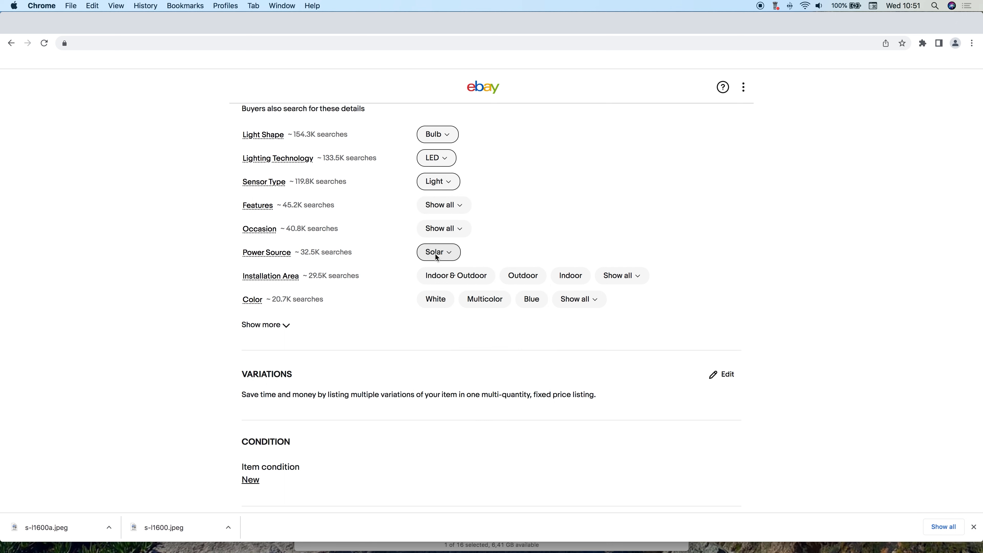
{"action": "left_click", "coordinate": [474, 280]}
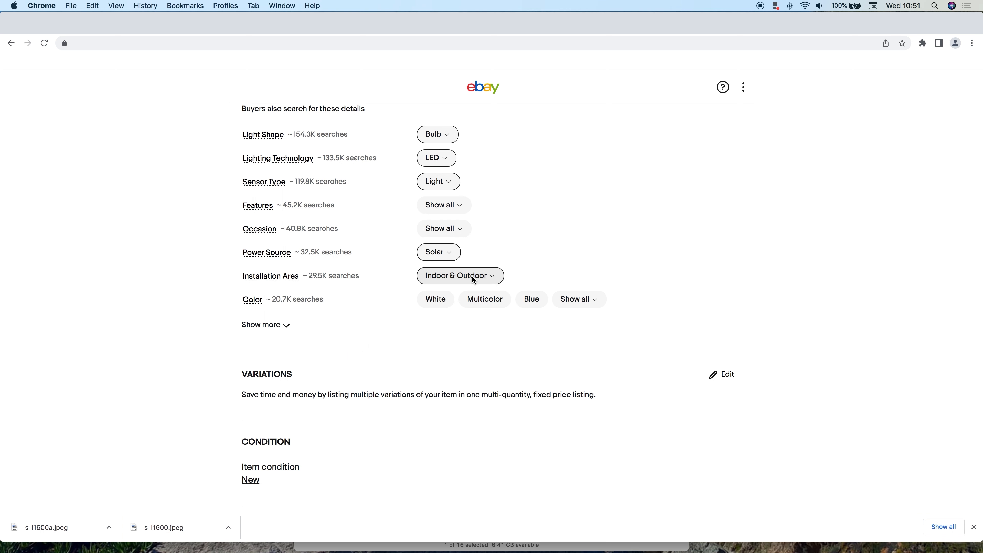
{"action": "left_click", "coordinate": [492, 279]}
{"action": "left_click", "coordinate": [502, 276]}
{"action": "left_click", "coordinate": [470, 297]}
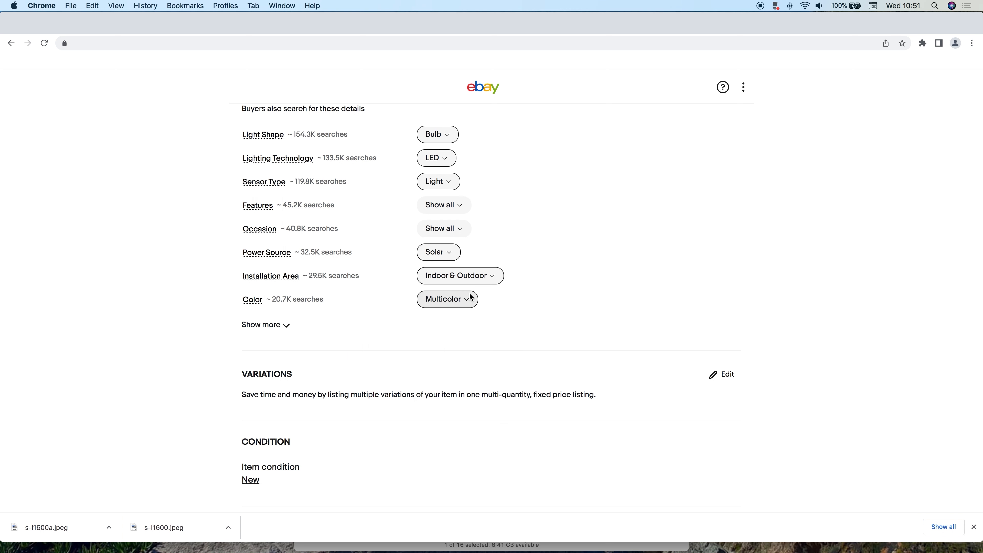
- Expand the listing's remaining additional item specifics and compare them with the Alibaba supplier's specification table
{"action": "key", "text": "ctrl+Tab"}
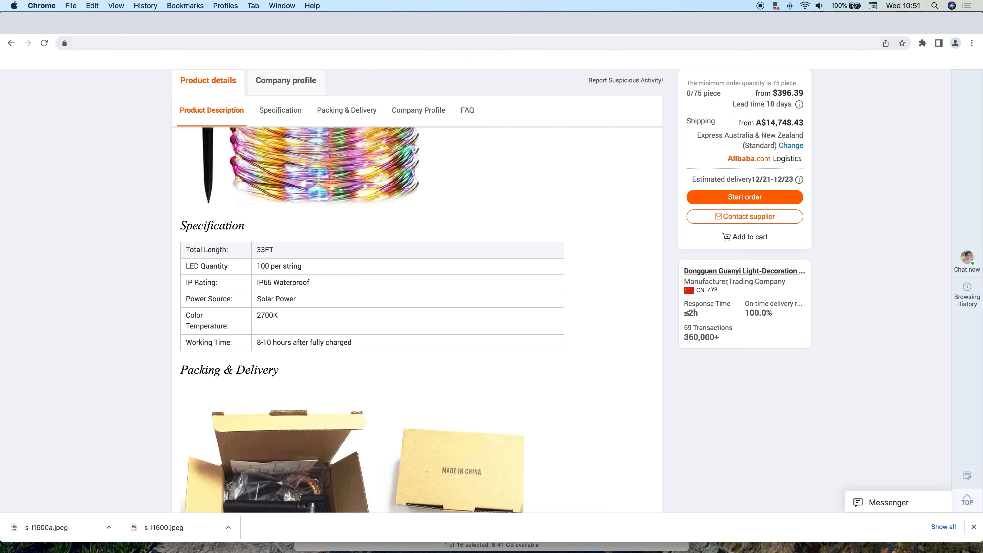
{"action": "key", "text": "ctrl+shift+Tab"}
{"action": "scroll", "coordinate": [313, 292], "scroll_direction": "down", "scroll_amount": 2}
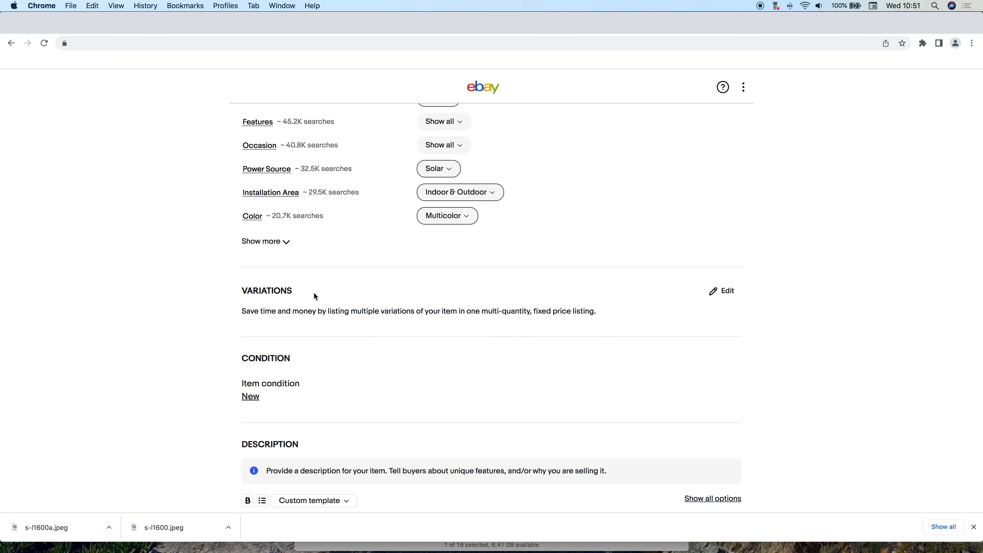
{"action": "left_click", "coordinate": [285, 242]}
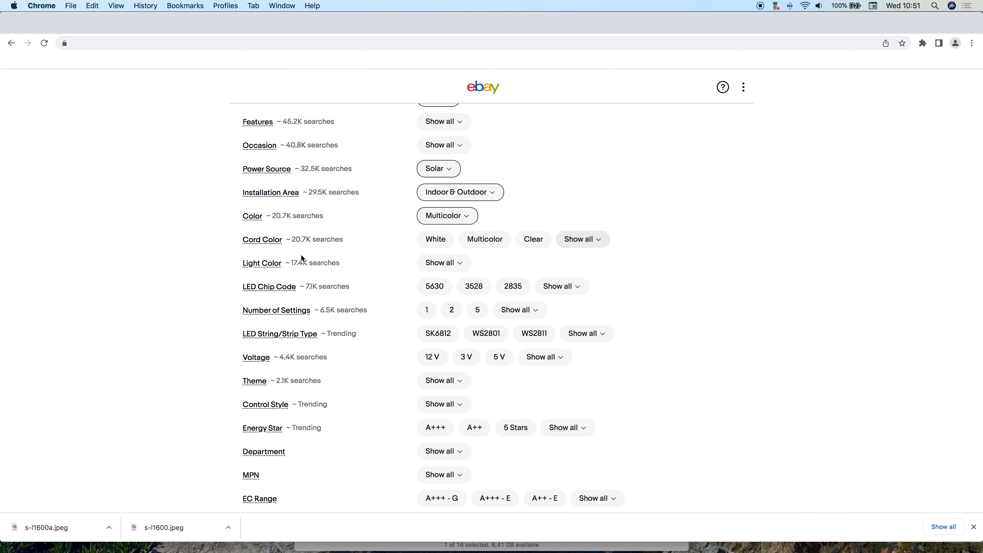
{"action": "scroll", "coordinate": [319, 255], "scroll_direction": "down", "scroll_amount": 3}
{"action": "scroll", "coordinate": [463, 280], "scroll_direction": "down", "scroll_amount": 4}
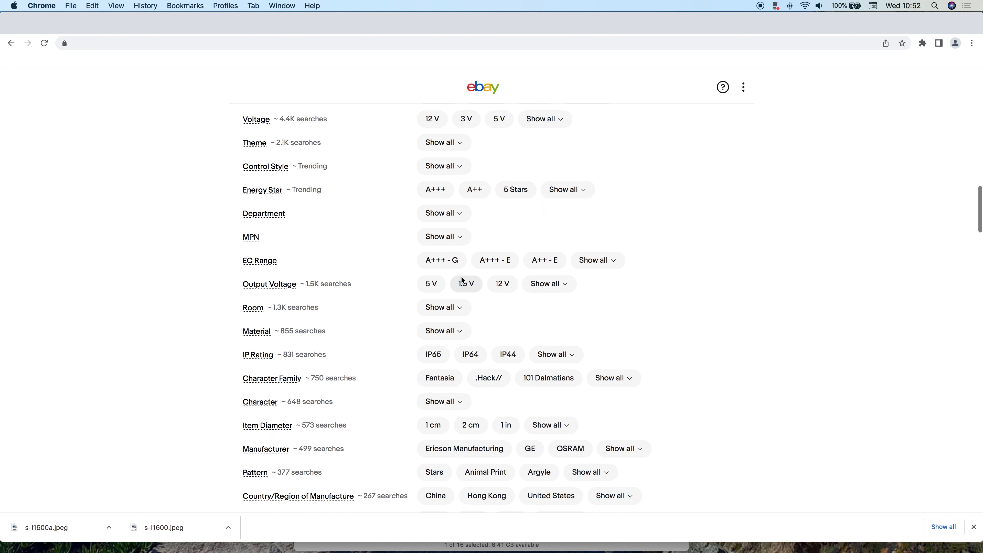
{"action": "scroll", "coordinate": [464, 281], "scroll_direction": "down", "scroll_amount": 2}
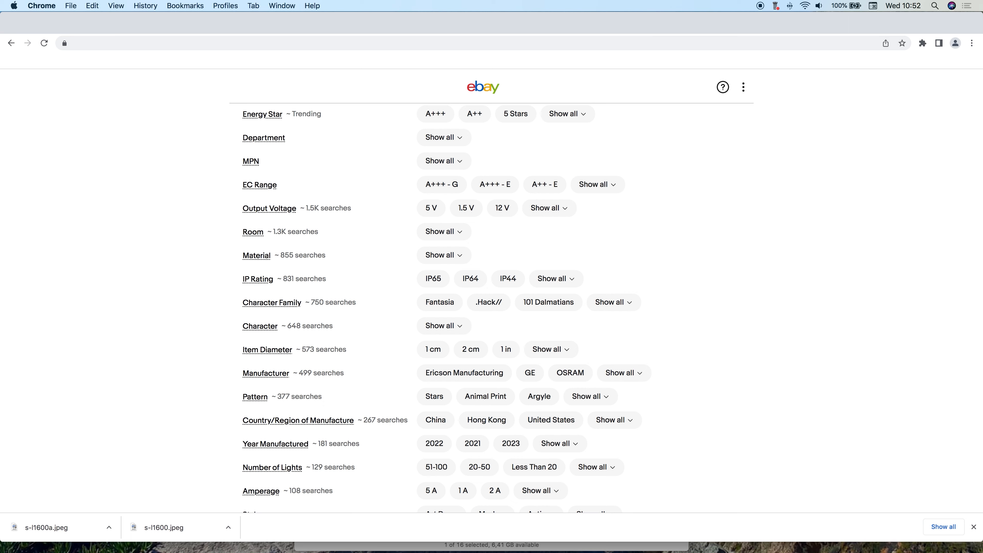
{"action": "left_click", "coordinate": [410, 24]}
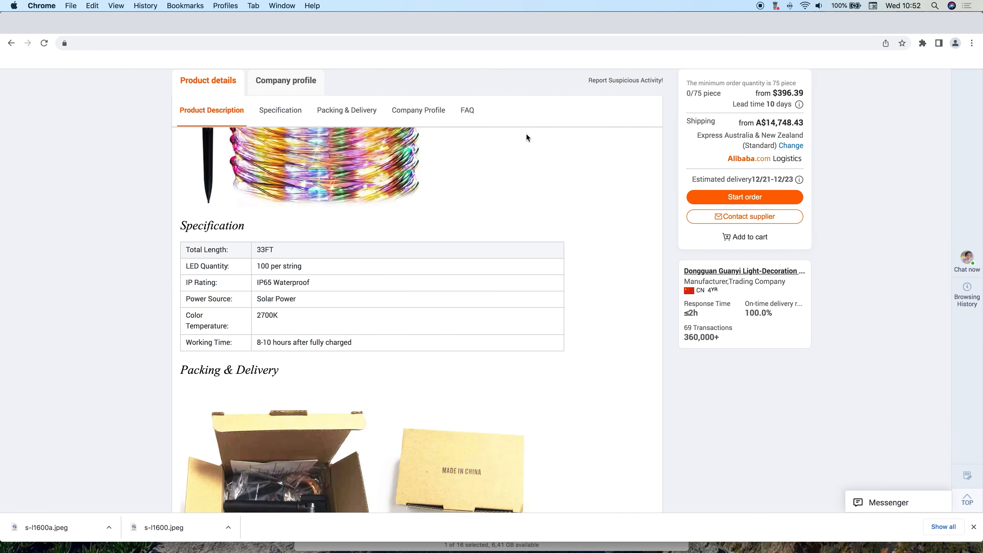
{"action": "left_click", "coordinate": [596, 32]}
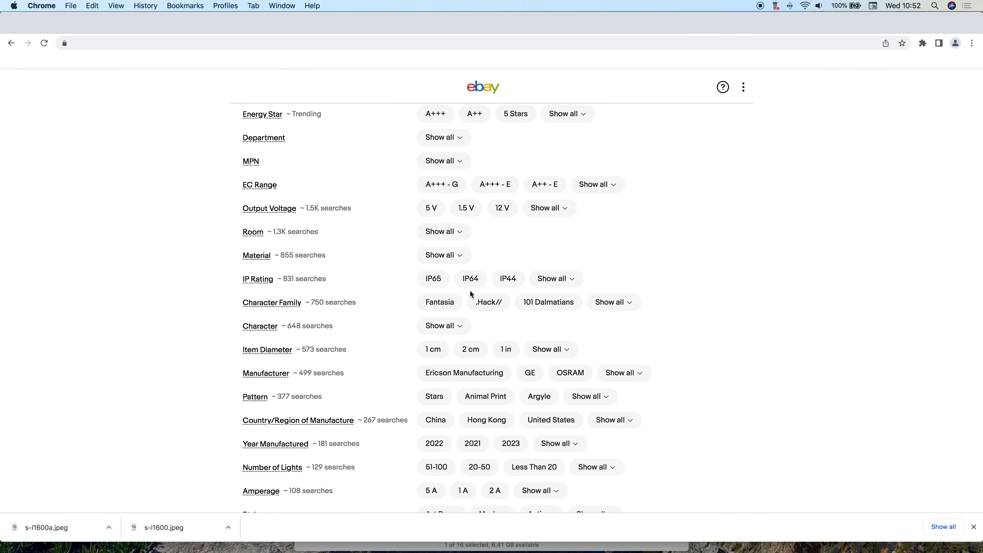
{"action": "scroll", "coordinate": [468, 278], "scroll_direction": "down", "scroll_amount": 15}
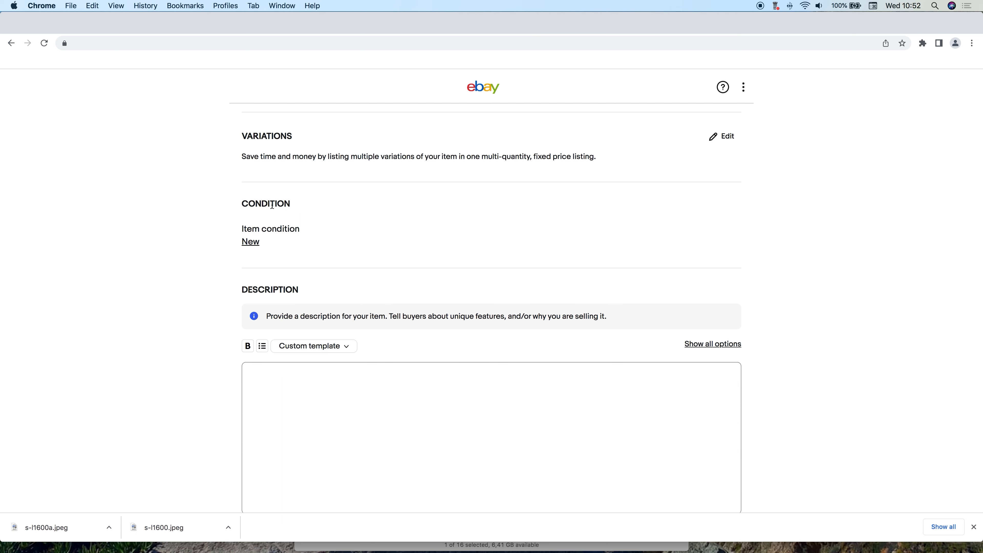
- Activate the listing's description box and examine the supplier's product details and specifications on Alibaba for description content
{"action": "left_click", "coordinate": [345, 380]}
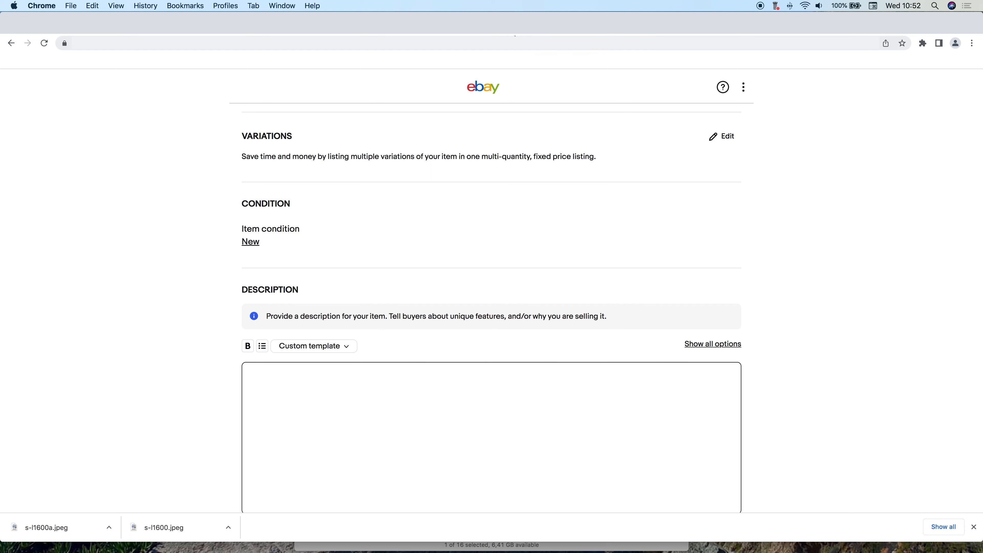
{"action": "key", "text": "ctrl+Tab"}
{"action": "scroll", "coordinate": [361, 309], "scroll_direction": "down", "scroll_amount": 4}
{"action": "scroll", "coordinate": [362, 309], "scroll_direction": "up", "scroll_amount": 4}
{"action": "scroll", "coordinate": [361, 308], "scroll_direction": "down", "scroll_amount": 3}
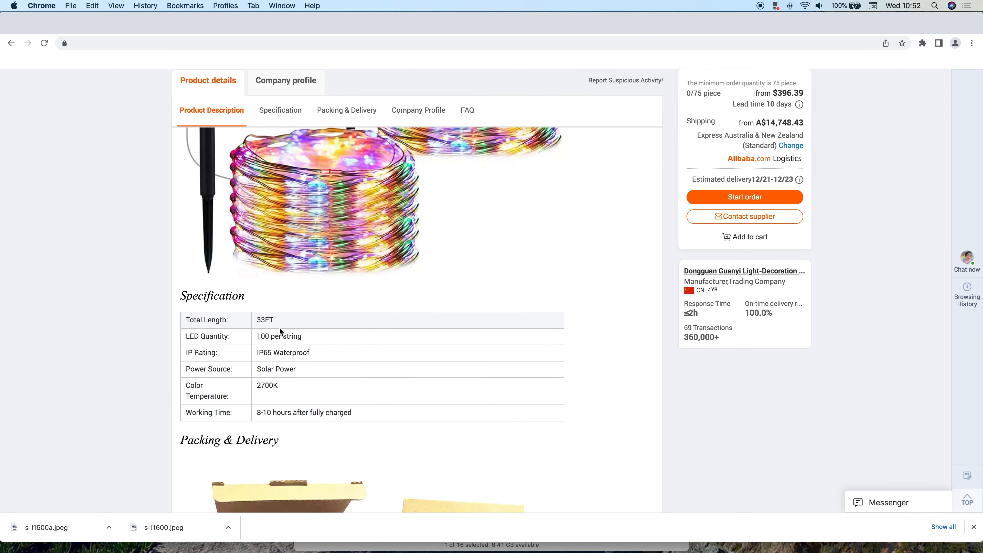
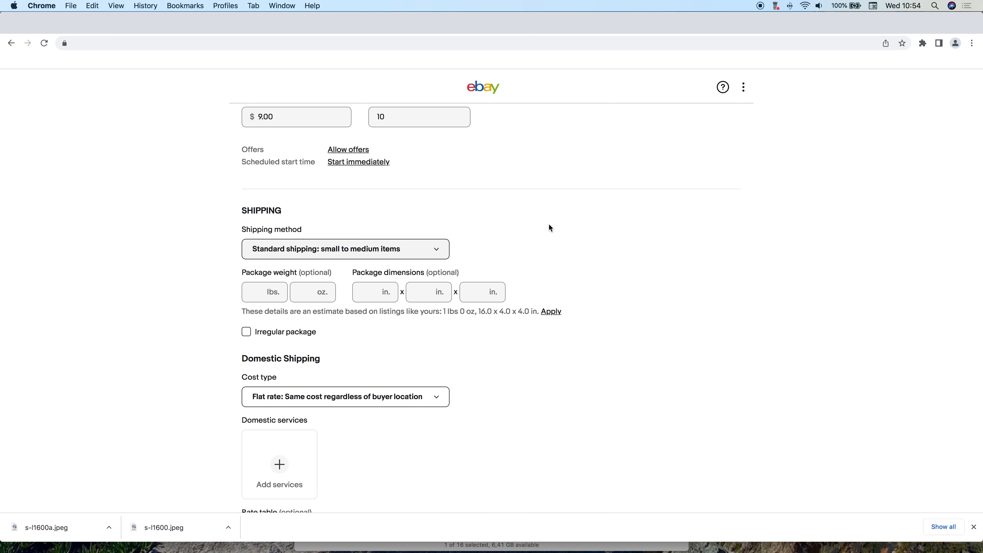
- Activate the package weight in pounds under Shipping and look through the existing eBay listing for shipping details
{"action": "left_click", "coordinate": [278, 210]}
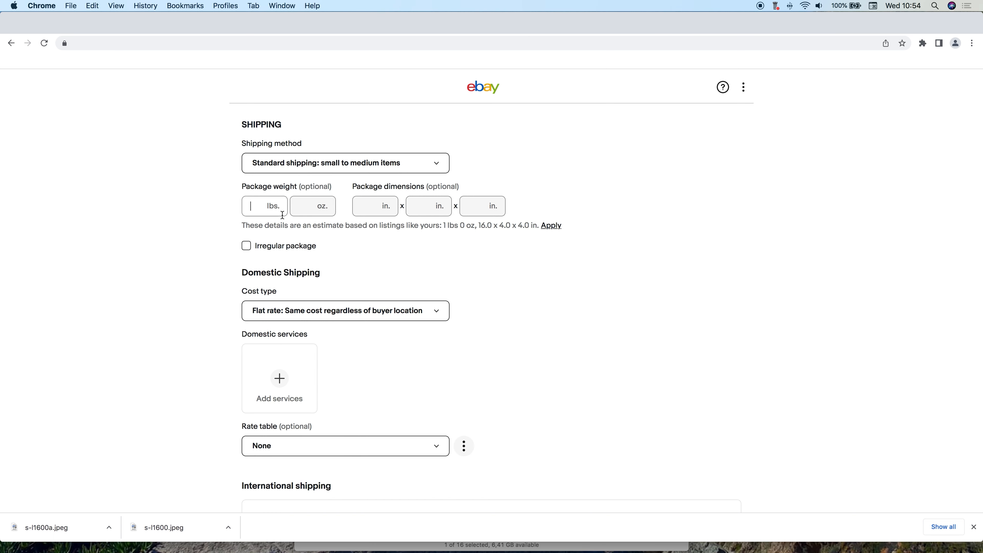
{"action": "left_click", "coordinate": [374, 30]}
{"action": "scroll", "coordinate": [352, 273], "scroll_direction": "down", "scroll_amount": 12}
{"action": "scroll", "coordinate": [352, 272], "scroll_direction": "up", "scroll_amount": 10}
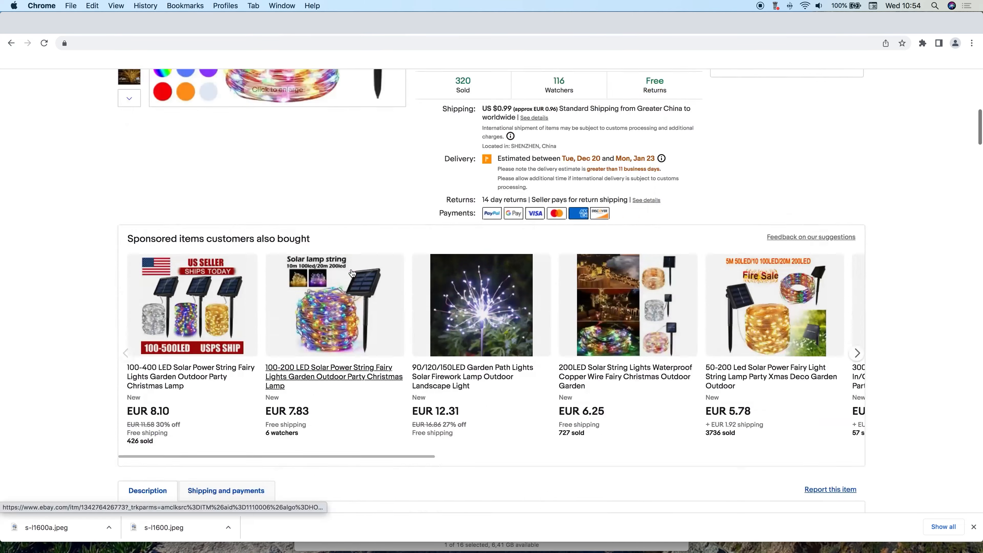
- Switch to the Alibaba product page and examine its Packing & Delivery section and specification table for package details
{"action": "left_click", "coordinate": [523, 22]}
{"action": "scroll", "coordinate": [405, 224], "scroll_direction": "down", "scroll_amount": 20}
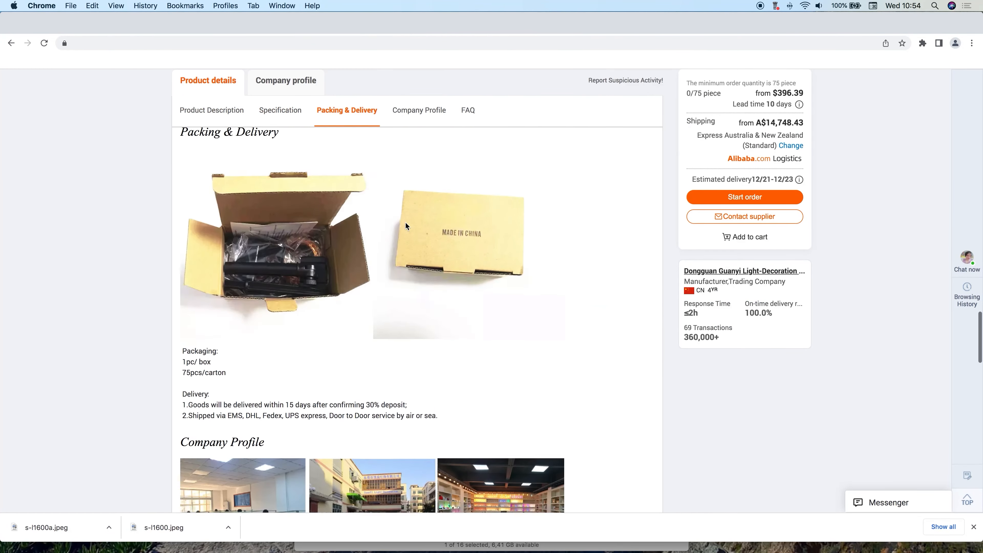
{"action": "scroll", "coordinate": [406, 223], "scroll_direction": "up", "scroll_amount": 20}
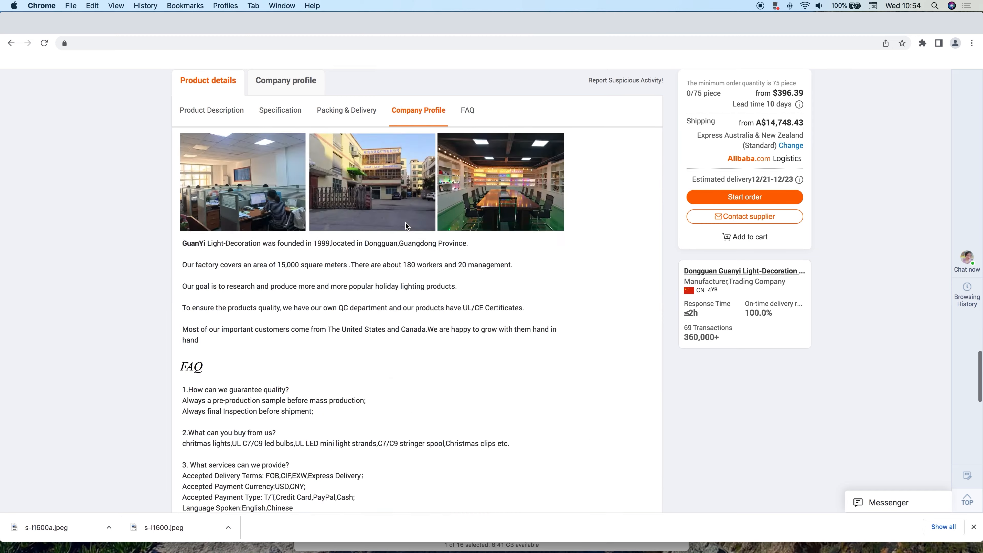
{"action": "scroll", "coordinate": [405, 222], "scroll_direction": "down", "scroll_amount": 4}
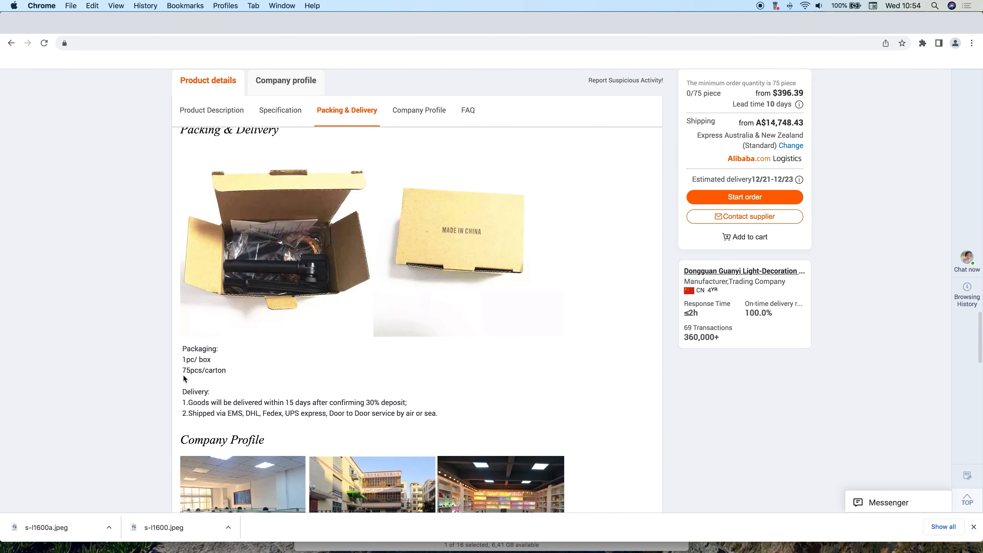
{"action": "left_click_drag", "start_coordinate": [213, 372], "coordinate": [189, 356]}
{"action": "scroll", "coordinate": [190, 356], "scroll_direction": "up", "scroll_amount": 5}
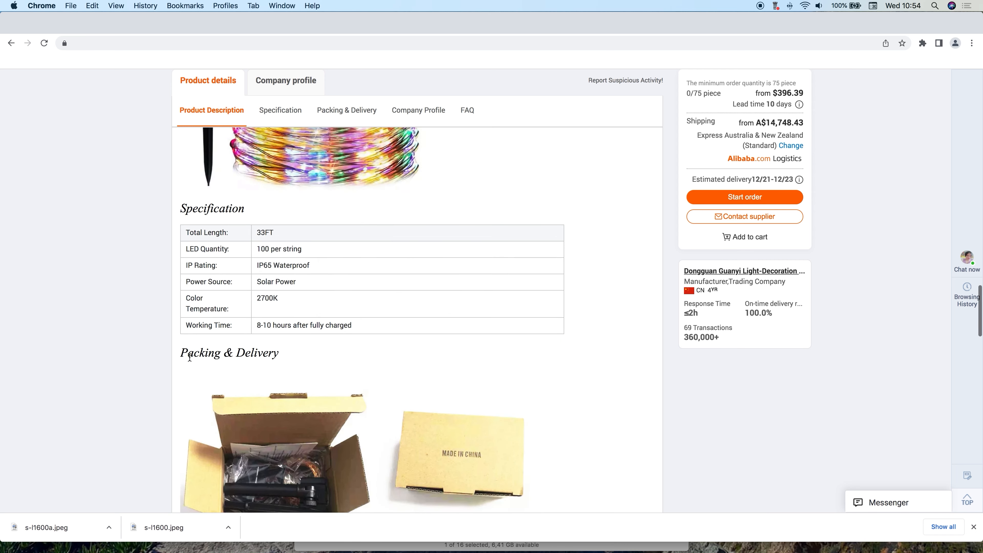
- Check the supplier's Packing & Delivery details, then return to the eBay listing and set the handling time to 1 business day
{"action": "scroll", "coordinate": [189, 356], "scroll_direction": "down", "scroll_amount": 3}
{"action": "right_click", "coordinate": [189, 356]}
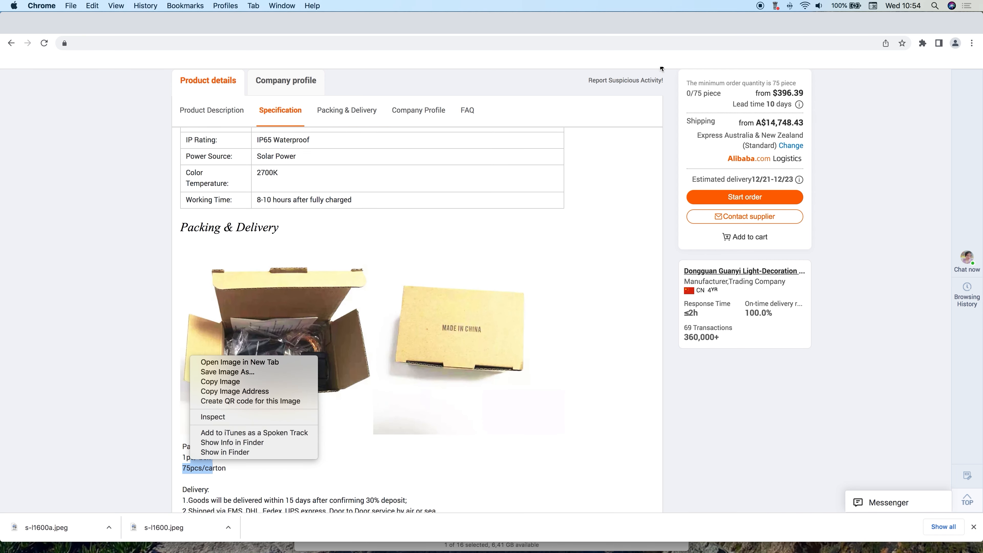
{"action": "left_click", "coordinate": [697, 23]}
{"action": "left_click", "coordinate": [696, 23]}
{"action": "scroll", "coordinate": [273, 348], "scroll_direction": "down", "scroll_amount": 9}
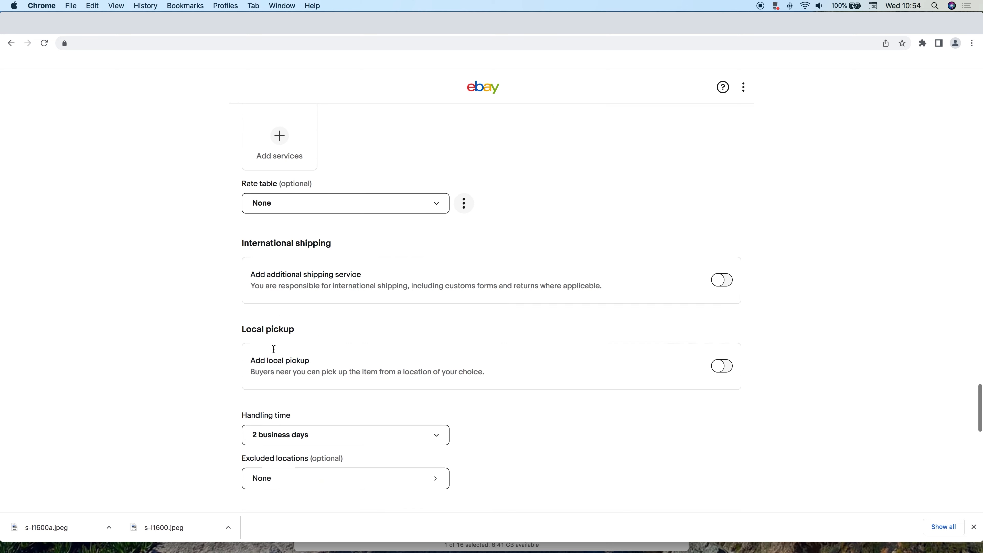
{"action": "scroll", "coordinate": [274, 349], "scroll_direction": "down", "scroll_amount": 2}
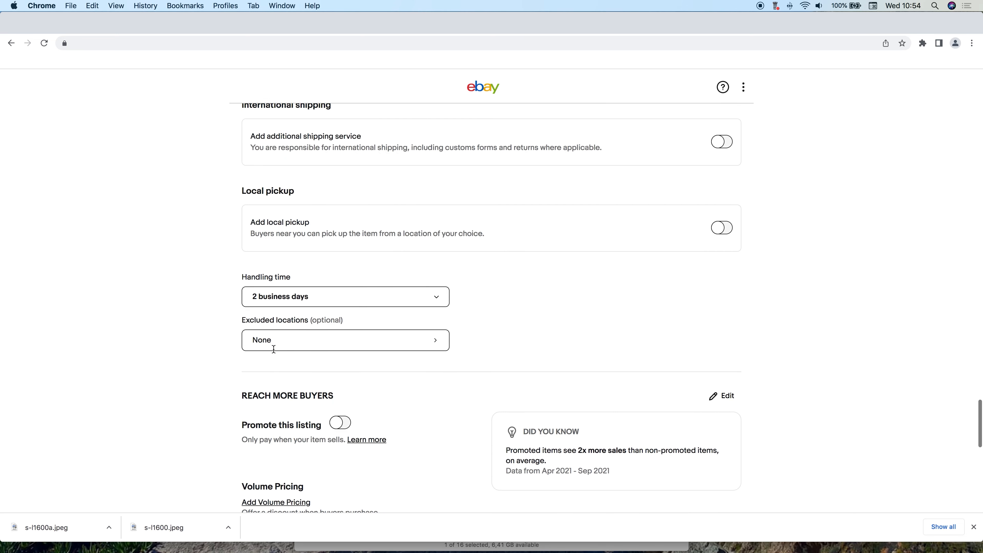
{"action": "left_click", "coordinate": [357, 301]}
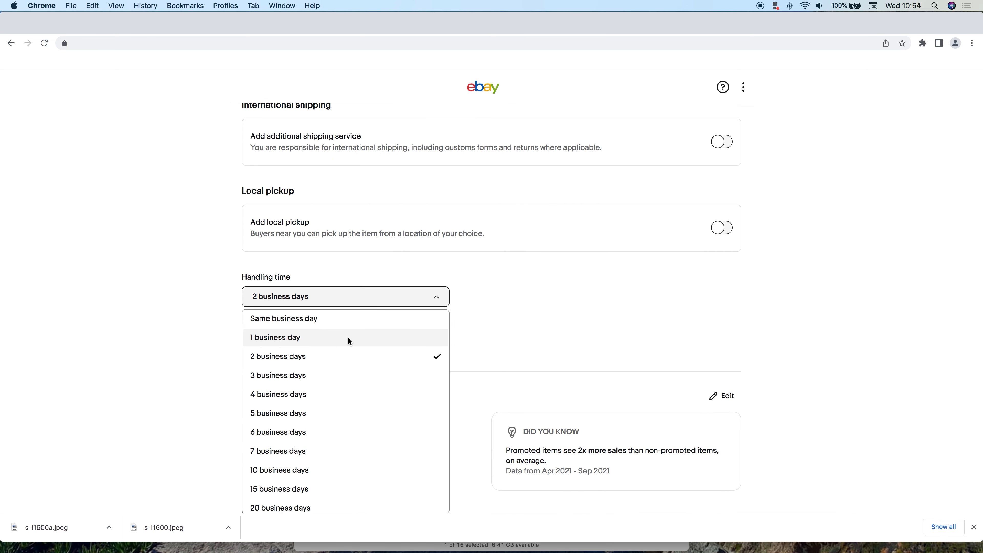
{"action": "left_click", "coordinate": [360, 335]}
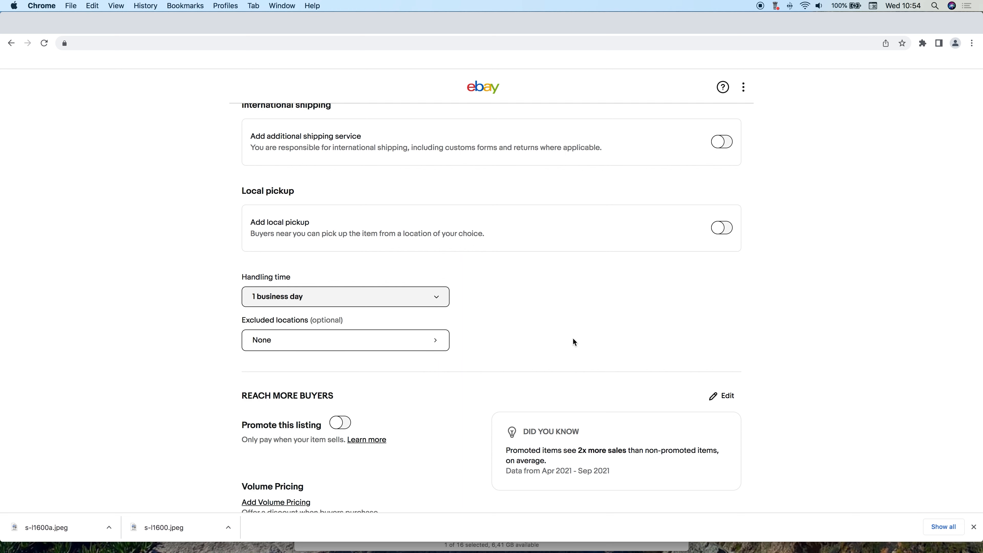
- Preview the listing, review its photos, item specifics and description, then close the preview and save the listing for later
{"action": "scroll", "coordinate": [574, 342], "scroll_direction": "down", "scroll_amount": 5}
{"action": "scroll", "coordinate": [323, 310], "scroll_direction": "down", "scroll_amount": 7}
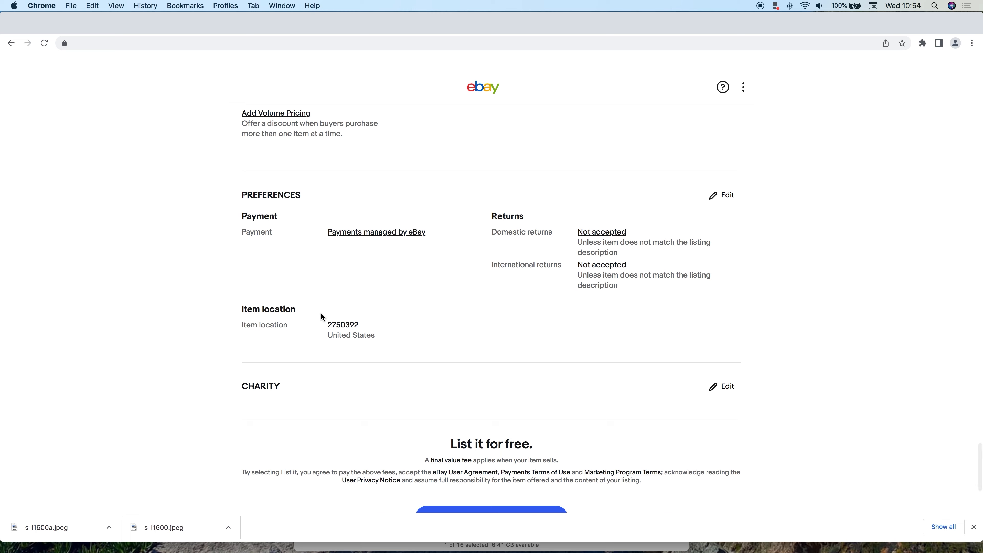
{"action": "scroll", "coordinate": [321, 316], "scroll_direction": "down", "scroll_amount": 5}
{"action": "left_click", "coordinate": [503, 399]}
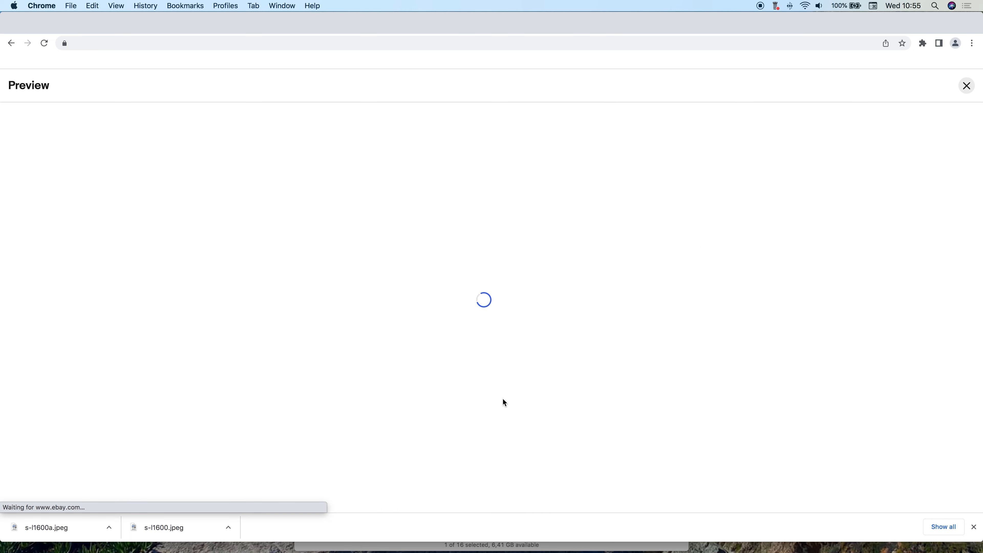
{"action": "scroll", "coordinate": [502, 398], "scroll_direction": "down", "scroll_amount": 3}
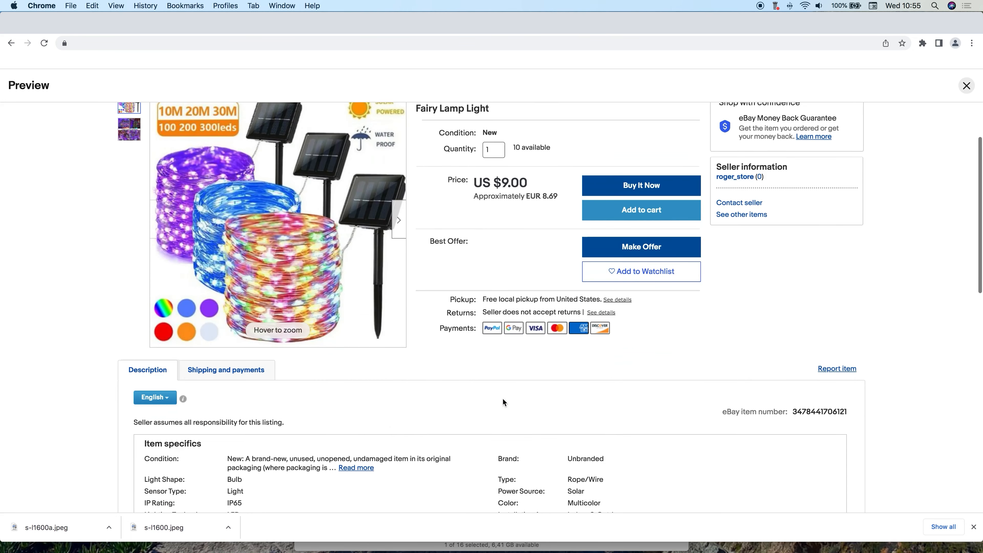
{"action": "scroll", "coordinate": [502, 398], "scroll_direction": "down", "scroll_amount": 5}
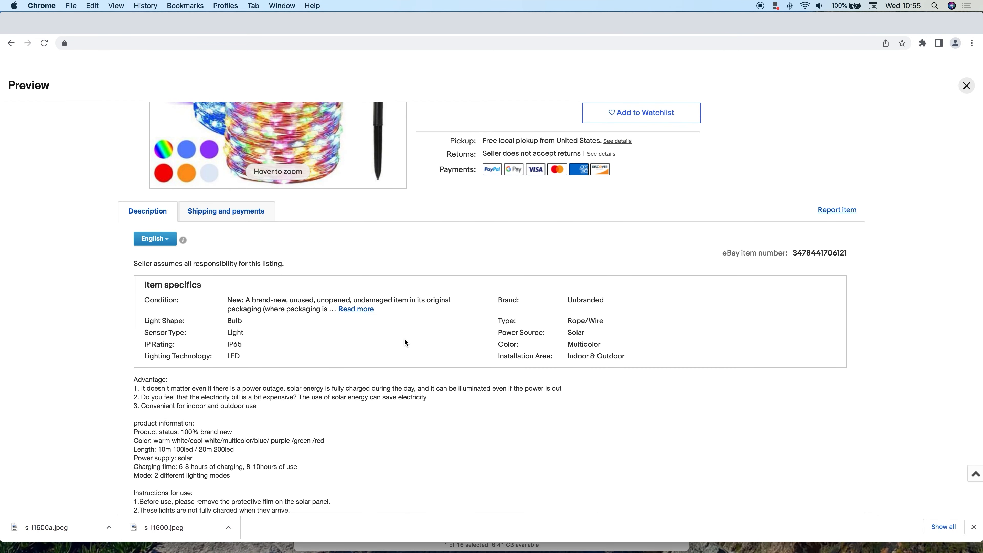
{"action": "key", "text": "Escape"}
{"action": "scroll", "coordinate": [368, 165], "scroll_direction": "down", "scroll_amount": 15}
{"action": "scroll", "coordinate": [349, 230], "scroll_direction": "up", "scroll_amount": 8}
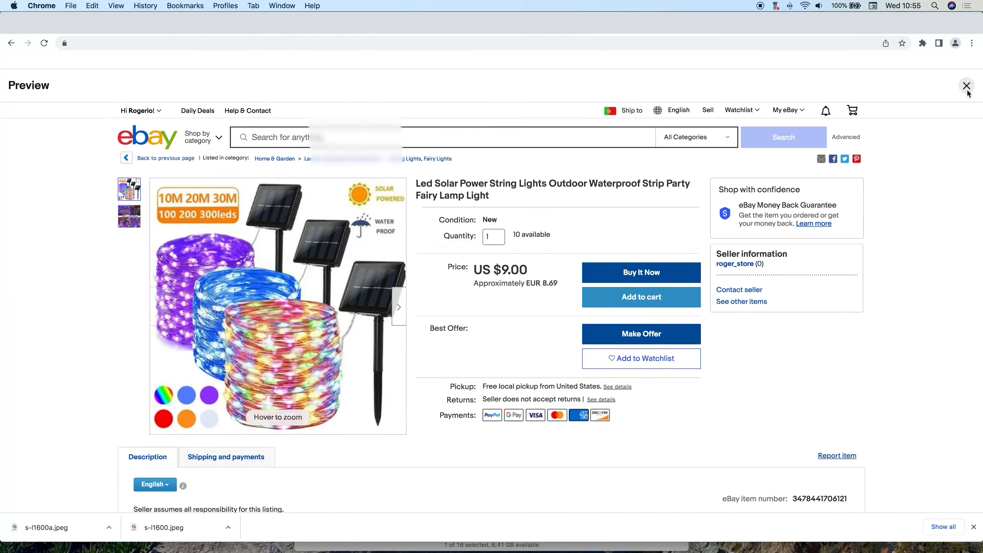
{"action": "left_click", "coordinate": [965, 86]}
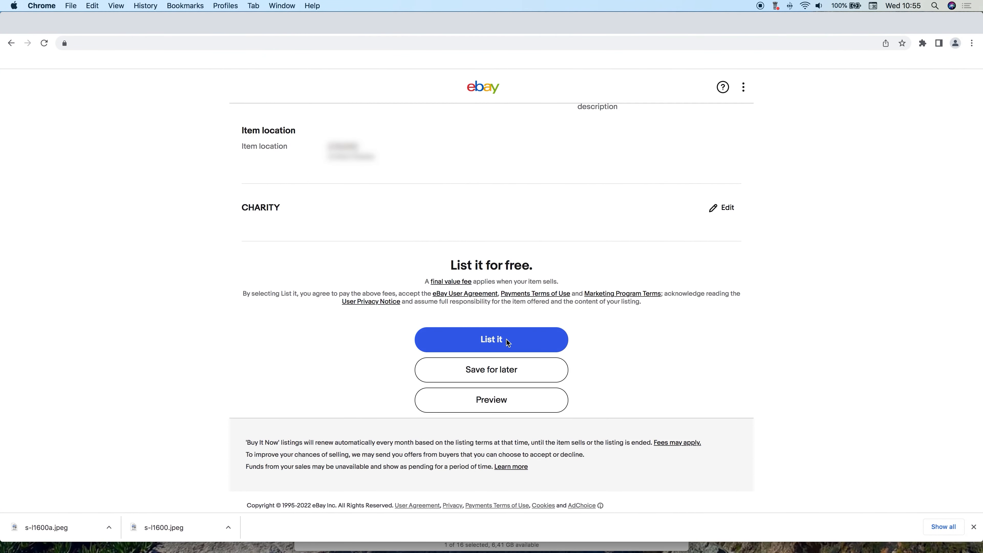
{"action": "left_click", "coordinate": [502, 376]}
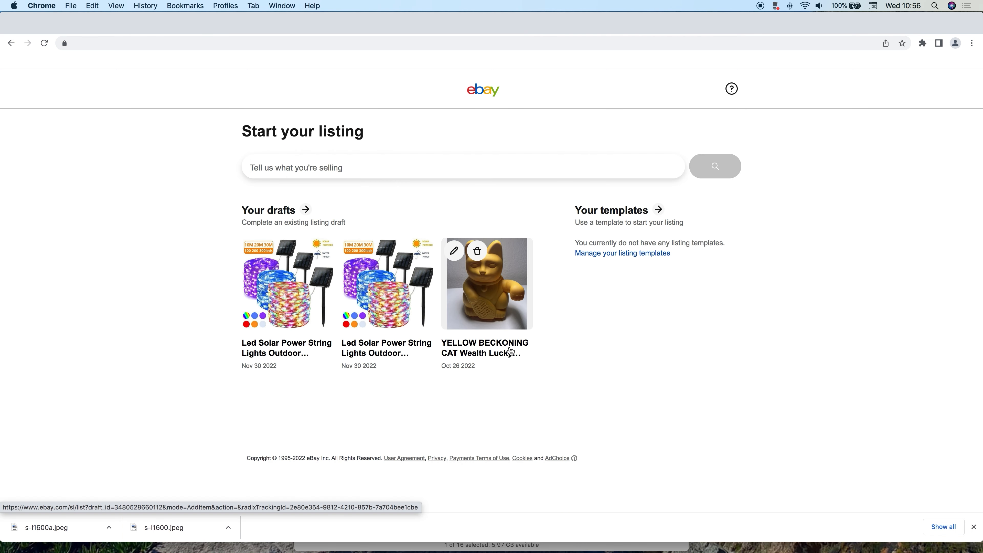
- Start a new listing by searching for "light led" and look through the product library matches
{"action": "type", "text": "l"}
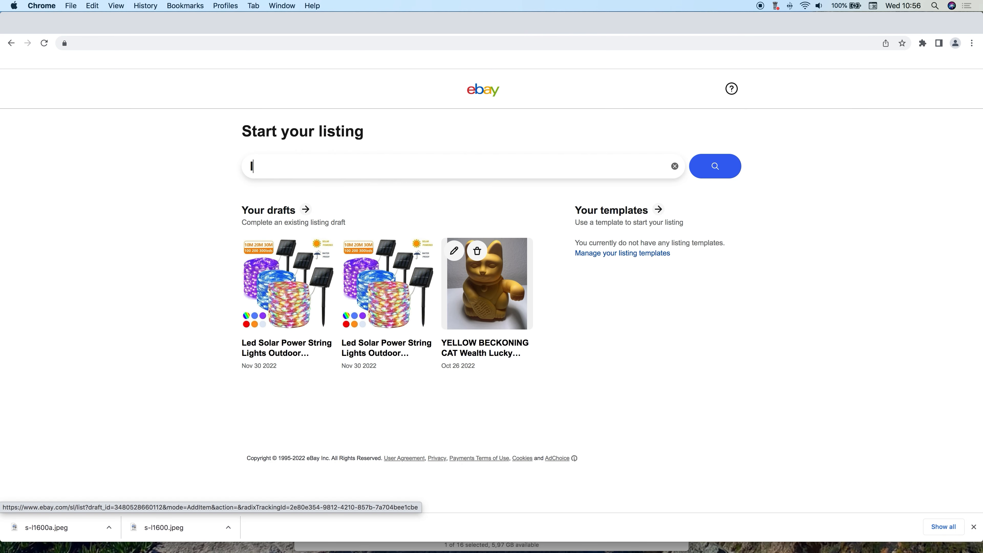
{"action": "type", "text": "ight led"}
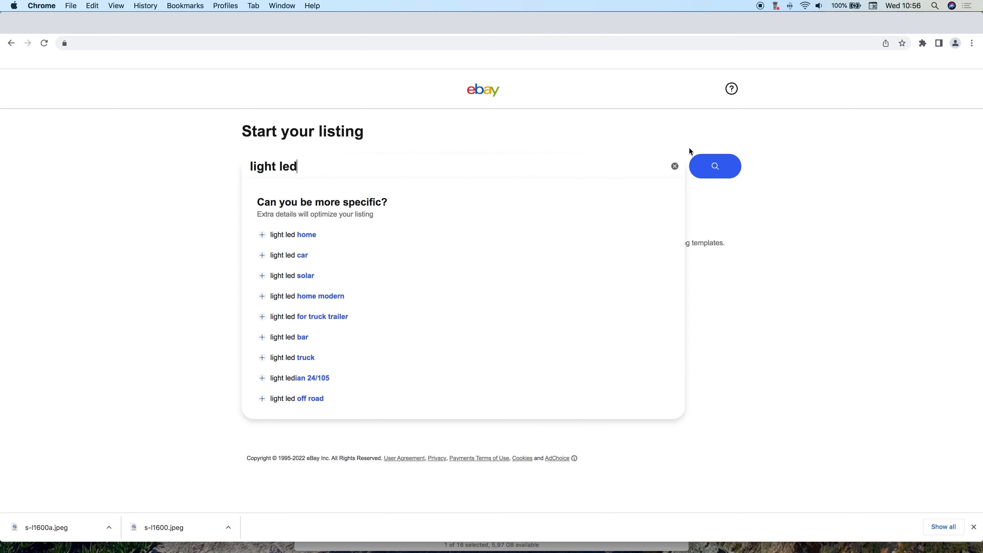
{"action": "left_click", "coordinate": [714, 167]}
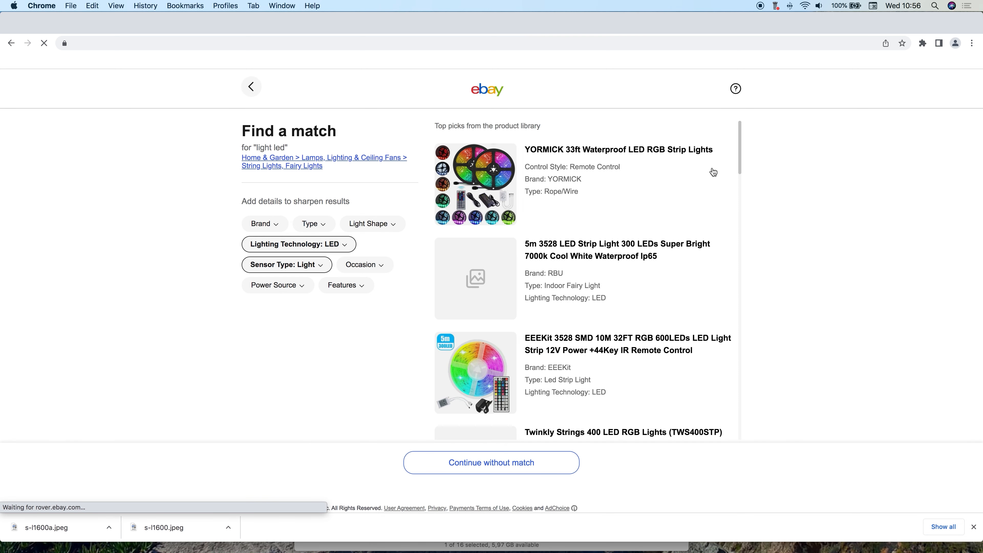
{"action": "scroll", "coordinate": [590, 180], "scroll_direction": "down", "scroll_amount": 3}
{"action": "scroll", "coordinate": [589, 180], "scroll_direction": "down", "scroll_amount": 9}
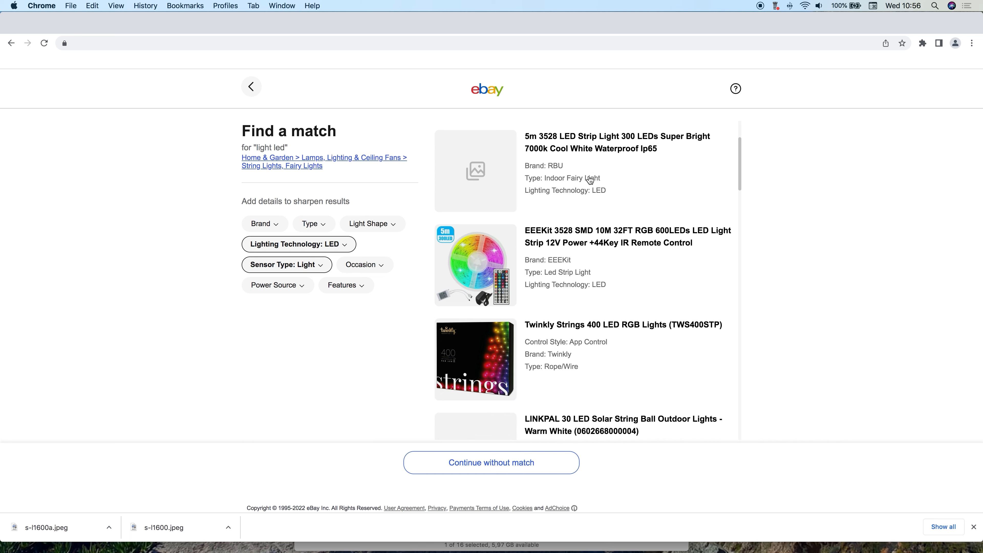
{"action": "scroll", "coordinate": [590, 178], "scroll_direction": "down", "scroll_amount": 15}
{"action": "scroll", "coordinate": [589, 179], "scroll_direction": "up", "scroll_amount": 20}
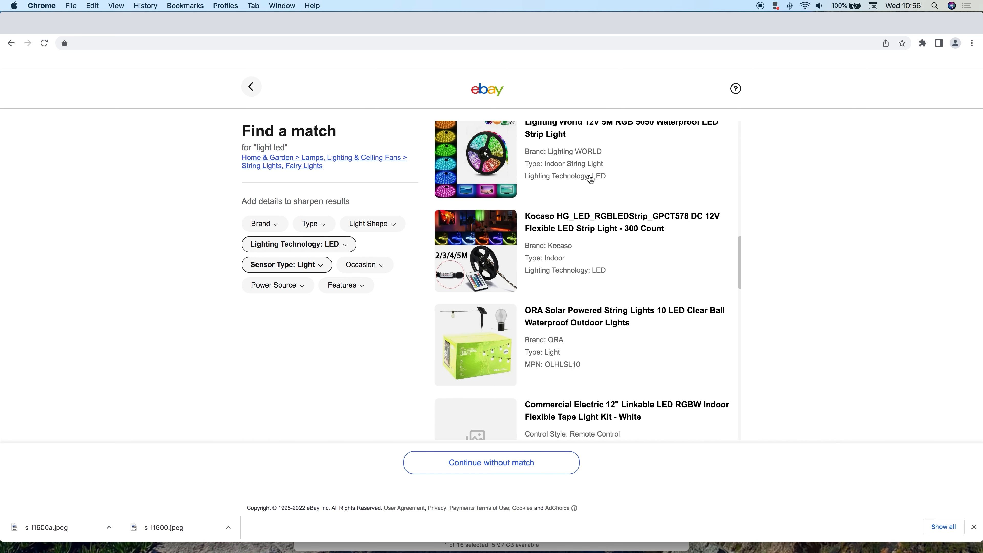
{"action": "scroll", "coordinate": [589, 179], "scroll_direction": "up", "scroll_amount": 10}
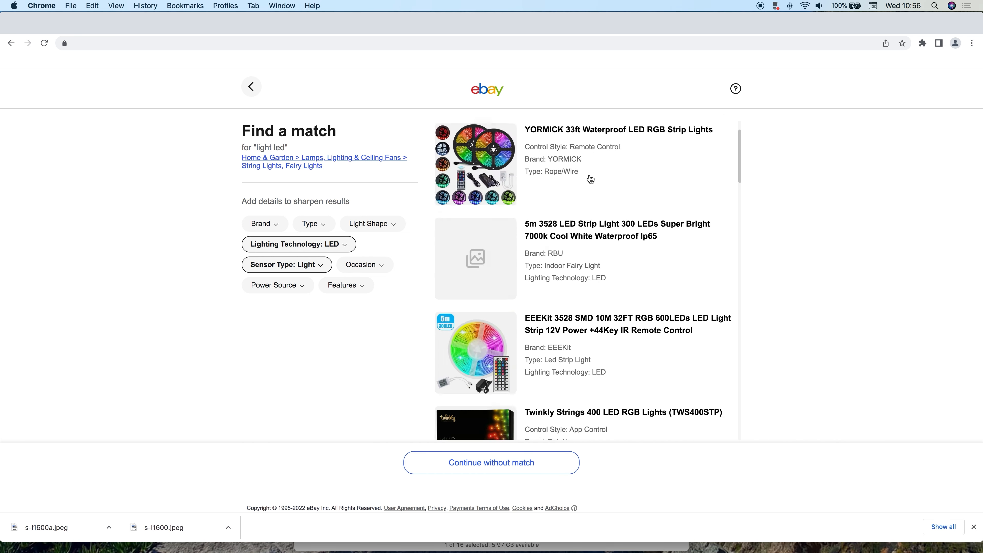
{"action": "scroll", "coordinate": [562, 223], "scroll_direction": "down", "scroll_amount": 20}
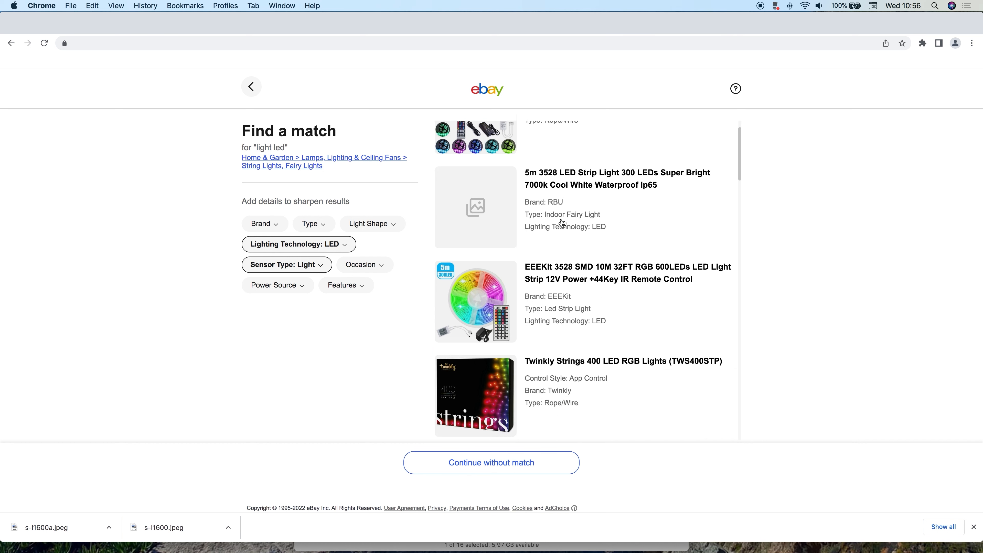
{"action": "scroll", "coordinate": [563, 224], "scroll_direction": "down", "scroll_amount": 5}
{"action": "scroll", "coordinate": [562, 222], "scroll_direction": "up", "scroll_amount": 20}
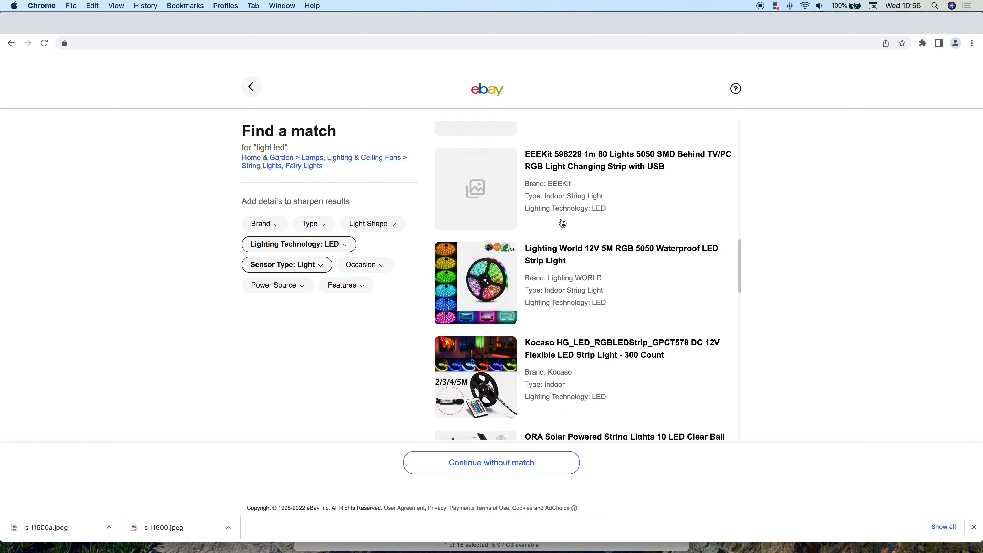
- Choose the YORMICK 33ft Waterproof LED RGB Strip Lights match, set the condition to New and continue to the listing
{"action": "left_click", "coordinate": [640, 151]}
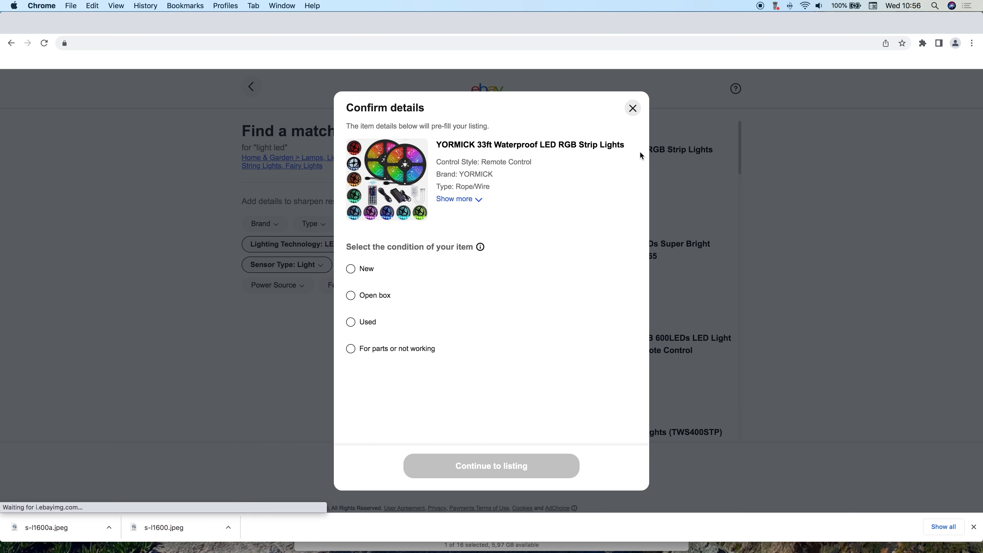
{"action": "left_click", "coordinate": [366, 268]}
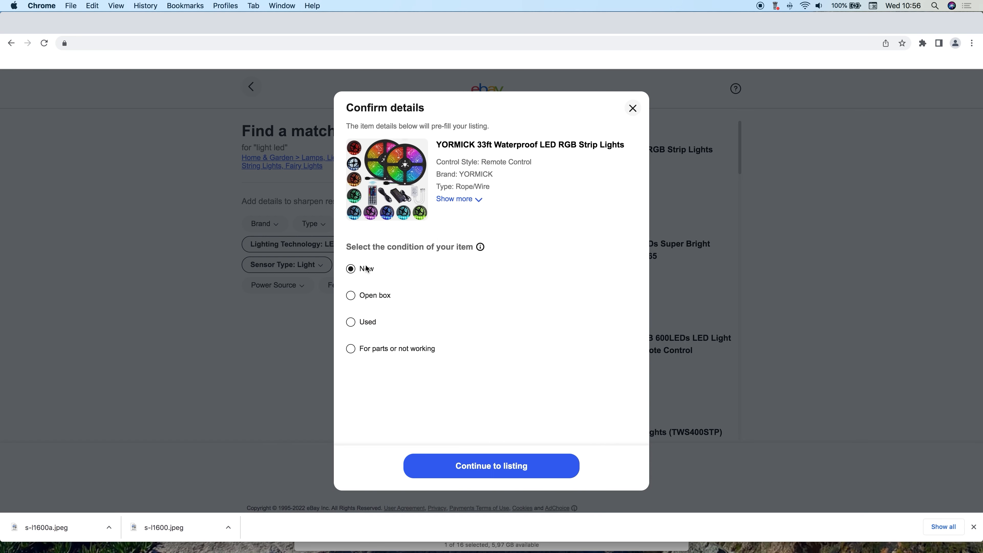
{"action": "left_click", "coordinate": [512, 461]}
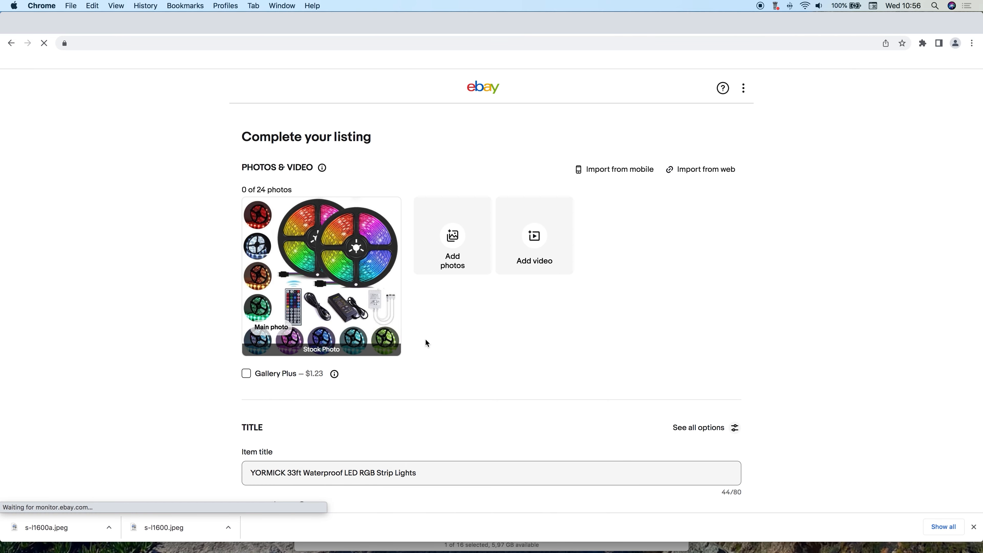
- Look over the prefilled listing details and clear the item title
{"action": "scroll", "coordinate": [425, 341], "scroll_direction": "down", "scroll_amount": 3}
{"action": "scroll", "coordinate": [427, 342], "scroll_direction": "down", "scroll_amount": 5}
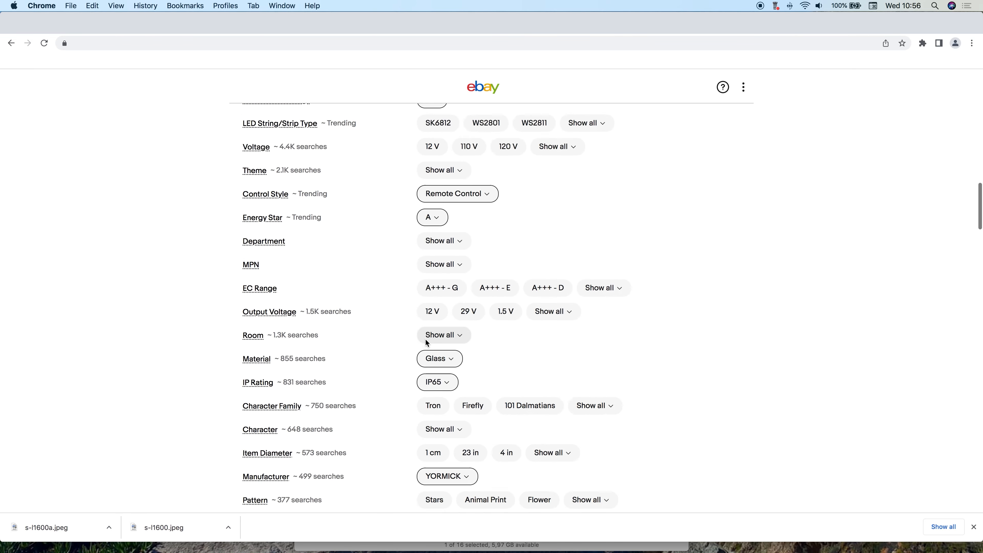
{"action": "scroll", "coordinate": [426, 342], "scroll_direction": "up", "scroll_amount": 8}
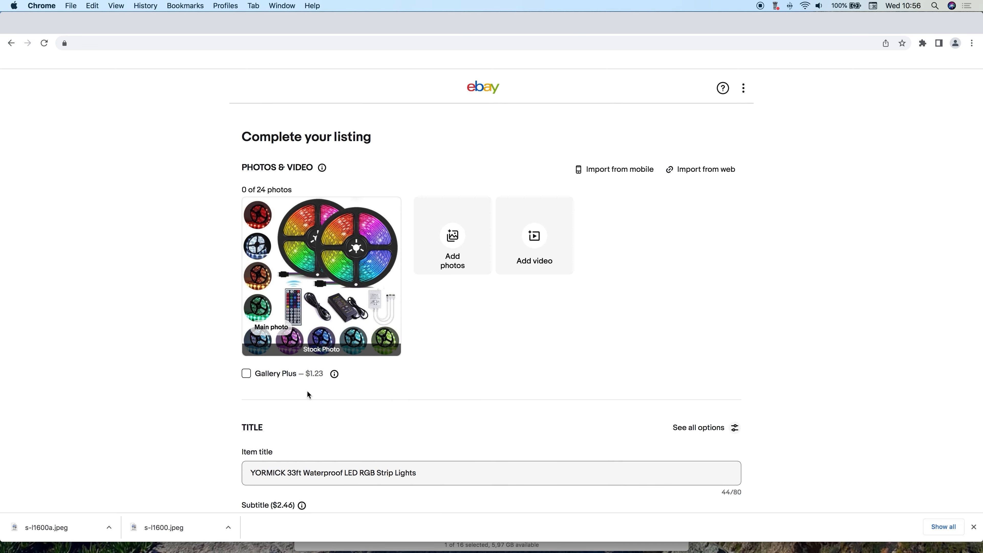
{"action": "scroll", "coordinate": [307, 391], "scroll_direction": "down", "scroll_amount": 2}
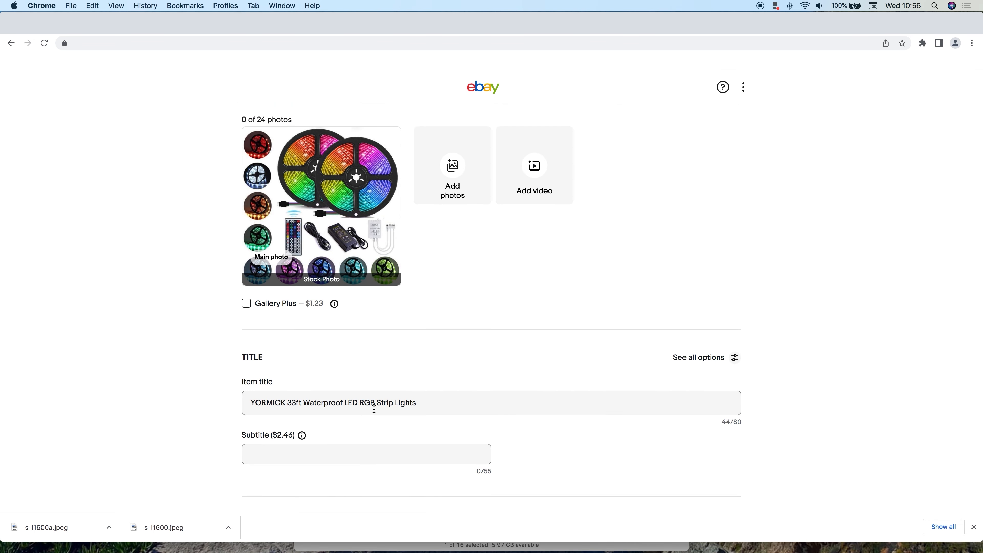
{"action": "scroll", "coordinate": [374, 408], "scroll_direction": "down", "scroll_amount": 1}
{"action": "triple_click", "coordinate": [381, 383]}
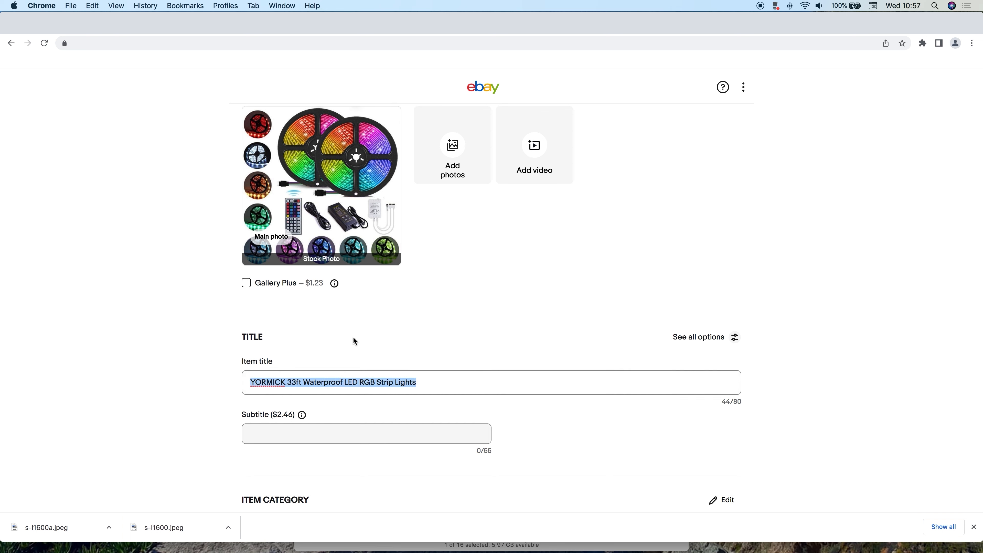
{"action": "key", "text": "super+v"}
{"action": "key", "text": "super+z"}
{"action": "key", "text": "BackSpace"}
- Review the listing's prefilled item specifics, description, pricing and remaining sections, then return to its photos
{"action": "scroll", "coordinate": [325, 381], "scroll_direction": "down", "scroll_amount": 15}
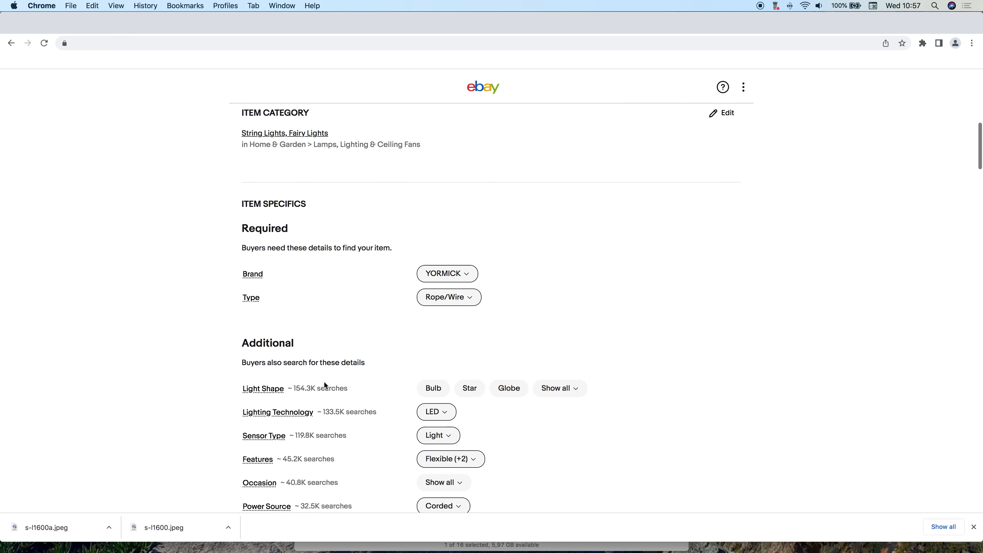
{"action": "scroll", "coordinate": [325, 386], "scroll_direction": "down", "scroll_amount": 20}
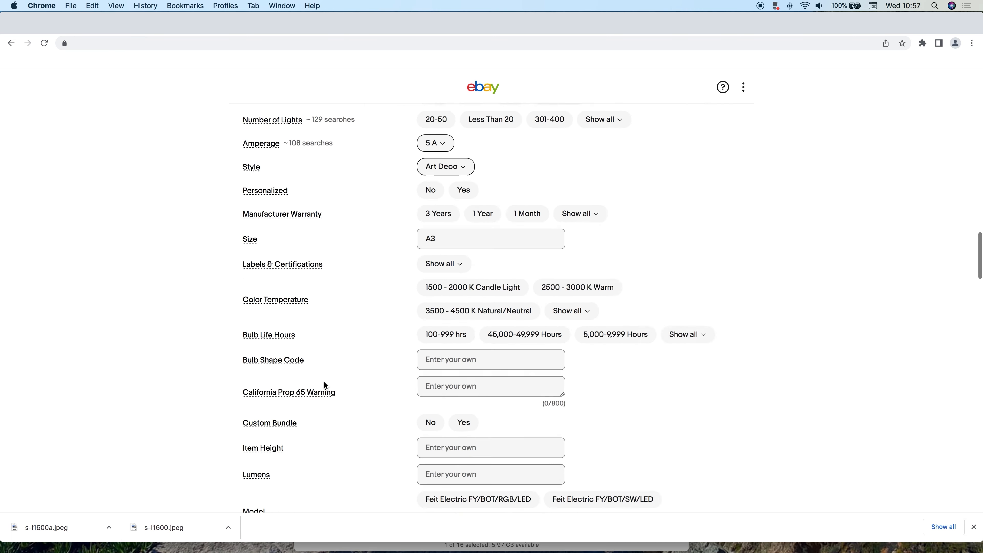
{"action": "scroll", "coordinate": [325, 386], "scroll_direction": "down", "scroll_amount": 20}
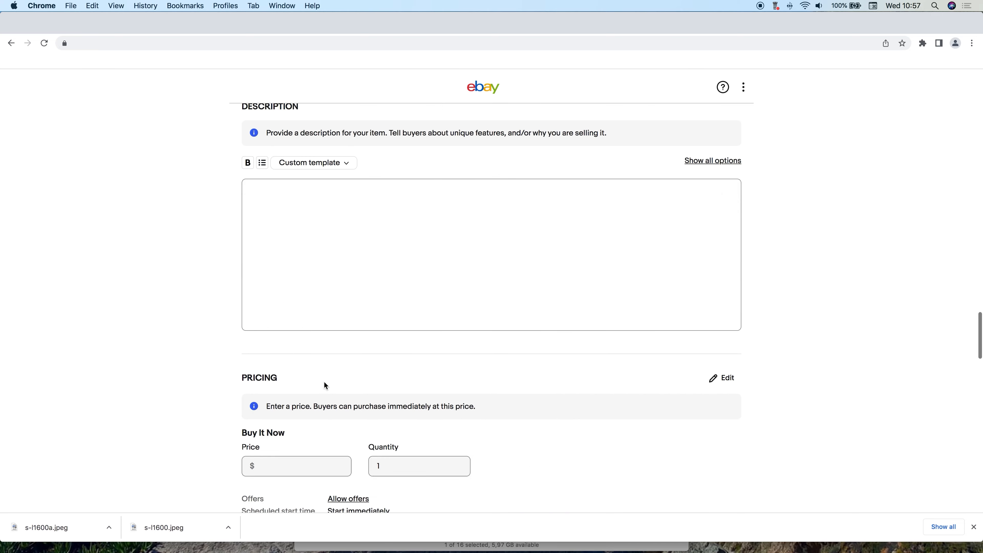
{"action": "scroll", "coordinate": [326, 385], "scroll_direction": "down", "scroll_amount": 20}
{"action": "scroll", "coordinate": [325, 372], "scroll_direction": "up", "scroll_amount": 15}
{"action": "scroll", "coordinate": [325, 373], "scroll_direction": "up", "scroll_amount": 20}
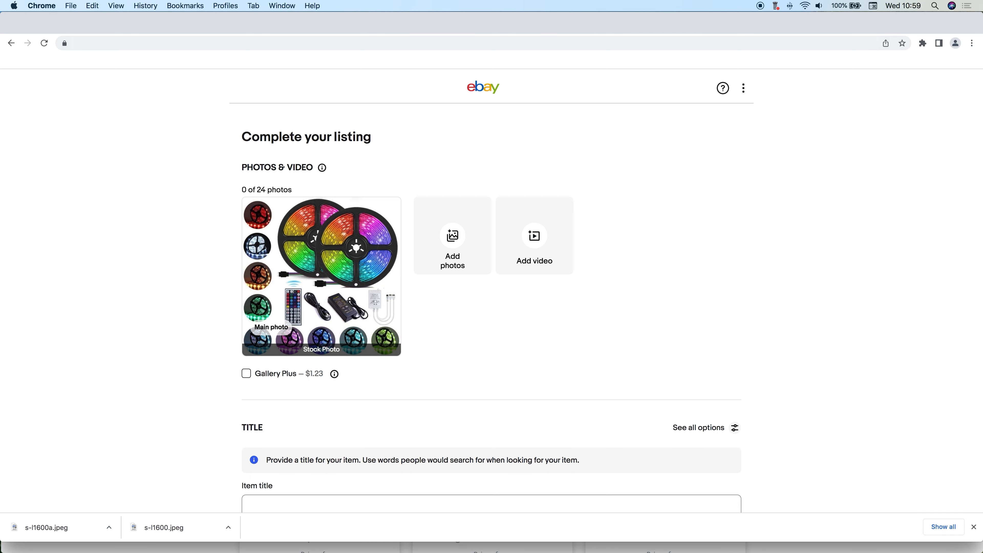
- Switch to the Australia Post business shipping page and the Transdirect quote page to examine their parcel delivery options
{"action": "left_click", "coordinate": [652, 23]}
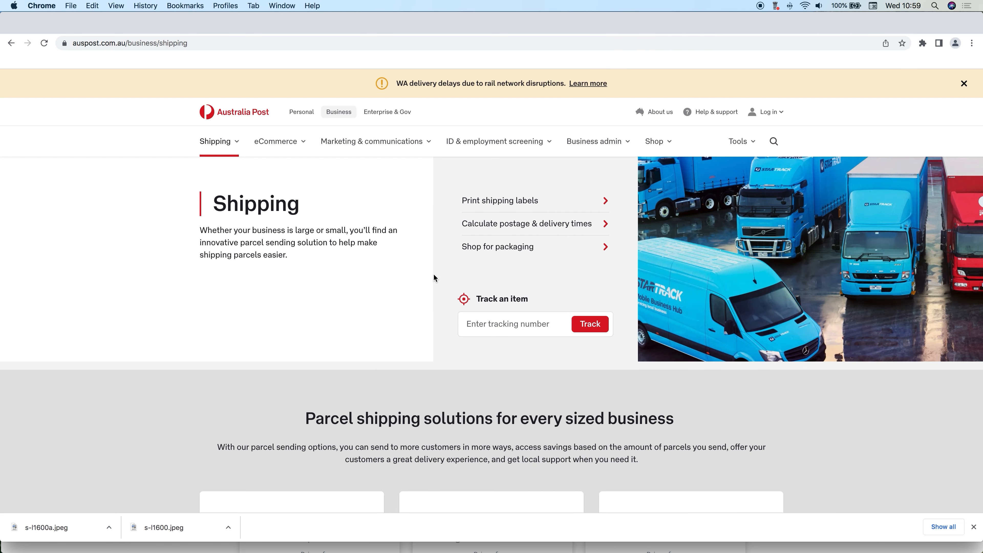
{"action": "scroll", "coordinate": [434, 275], "scroll_direction": "down", "scroll_amount": 2}
{"action": "scroll", "coordinate": [434, 276], "scroll_direction": "up", "scroll_amount": 2}
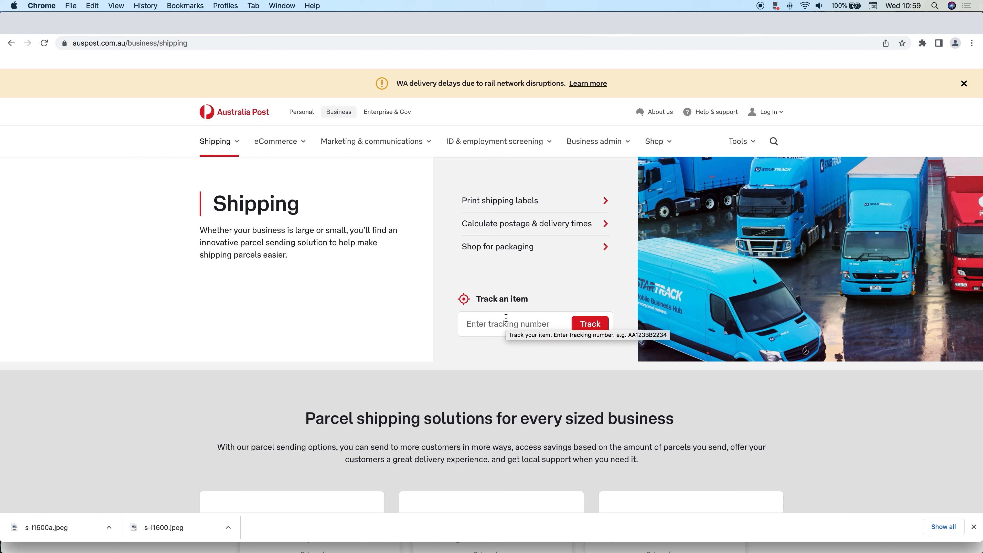
{"action": "mouse_move", "coordinate": [673, 130]}
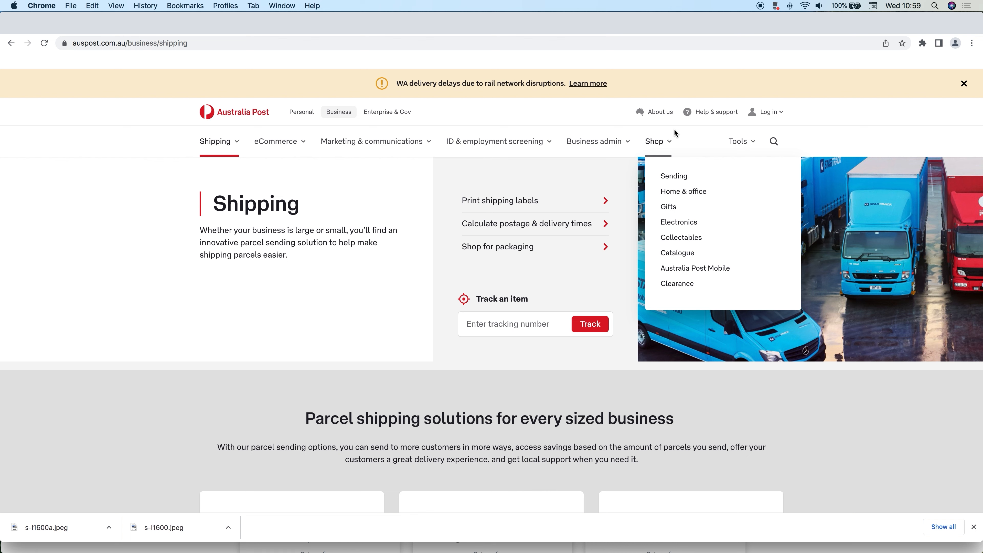
{"action": "key", "text": "ctrl+Tab"}
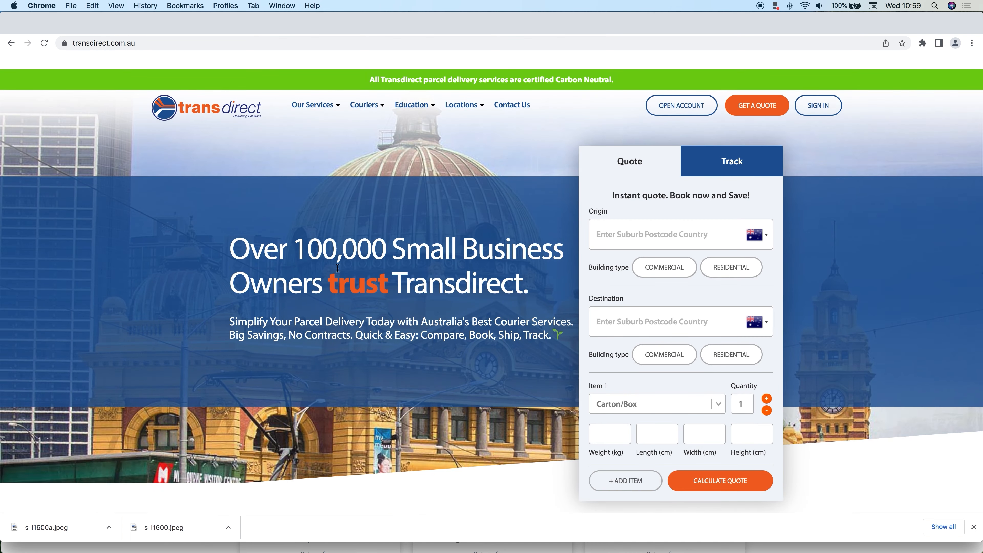
{"action": "scroll", "coordinate": [338, 268], "scroll_direction": "down", "scroll_amount": 1}
- Compare the courier websites and examine the Standard, Premium and Pro delivery plans and rates on the Sendle site
{"action": "left_click", "coordinate": [851, 24]}
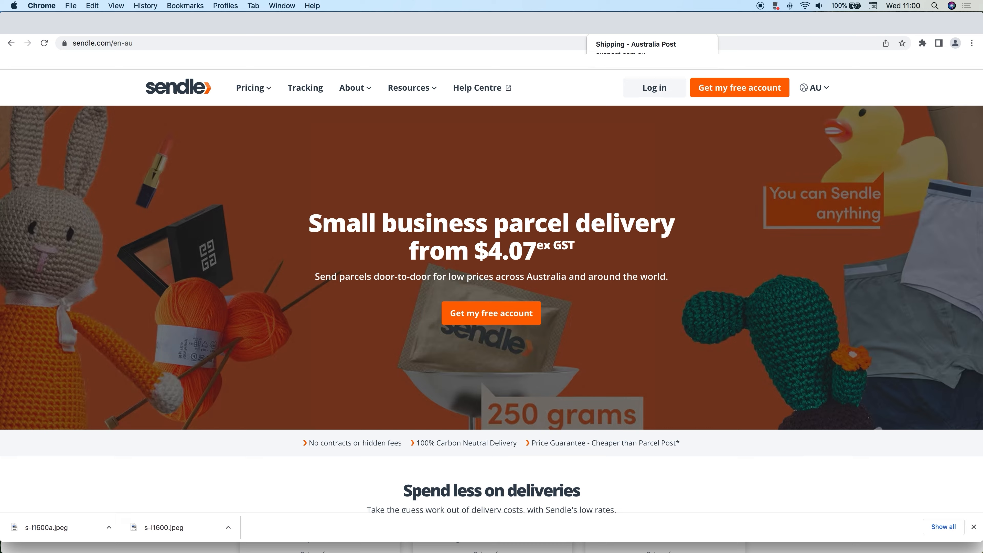
{"action": "left_click", "coordinate": [646, 24]}
{"action": "left_click", "coordinate": [737, 26]}
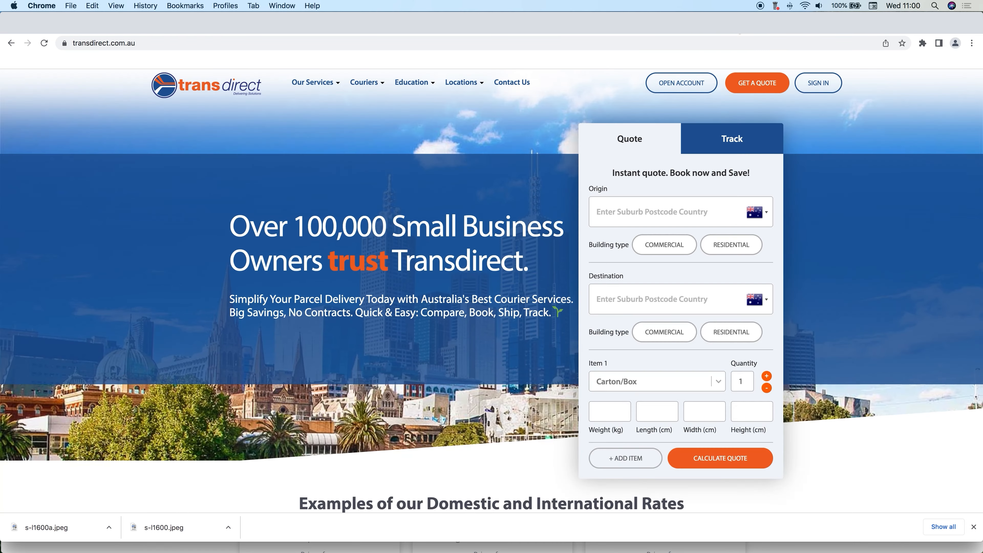
{"action": "left_click", "coordinate": [827, 25]}
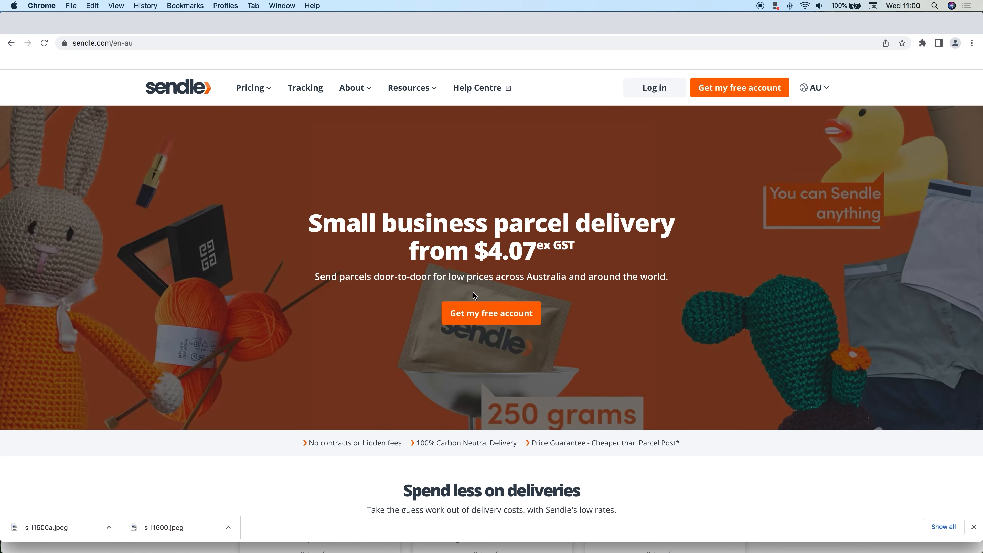
{"action": "scroll", "coordinate": [472, 293], "scroll_direction": "down", "scroll_amount": 7}
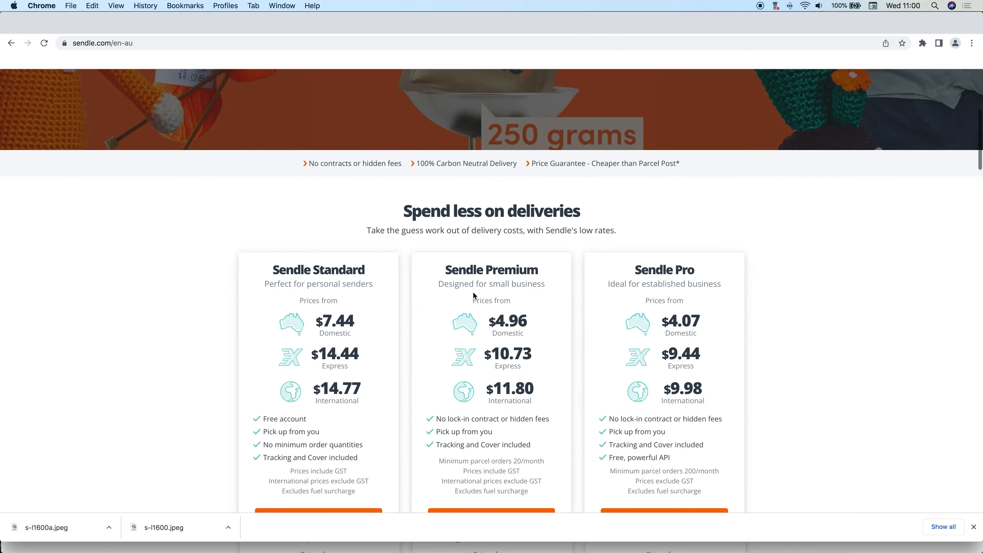
{"action": "scroll", "coordinate": [472, 295], "scroll_direction": "down", "scroll_amount": 2}
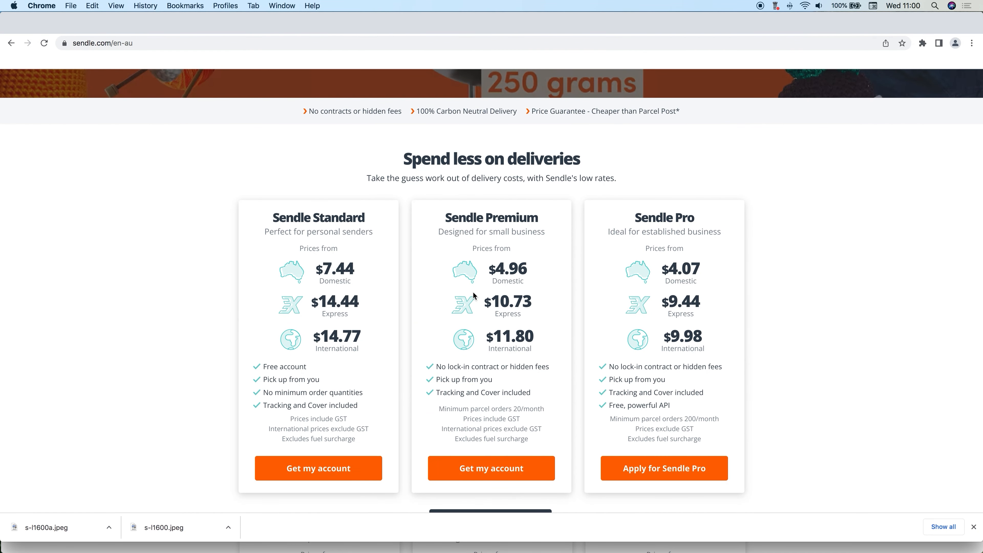